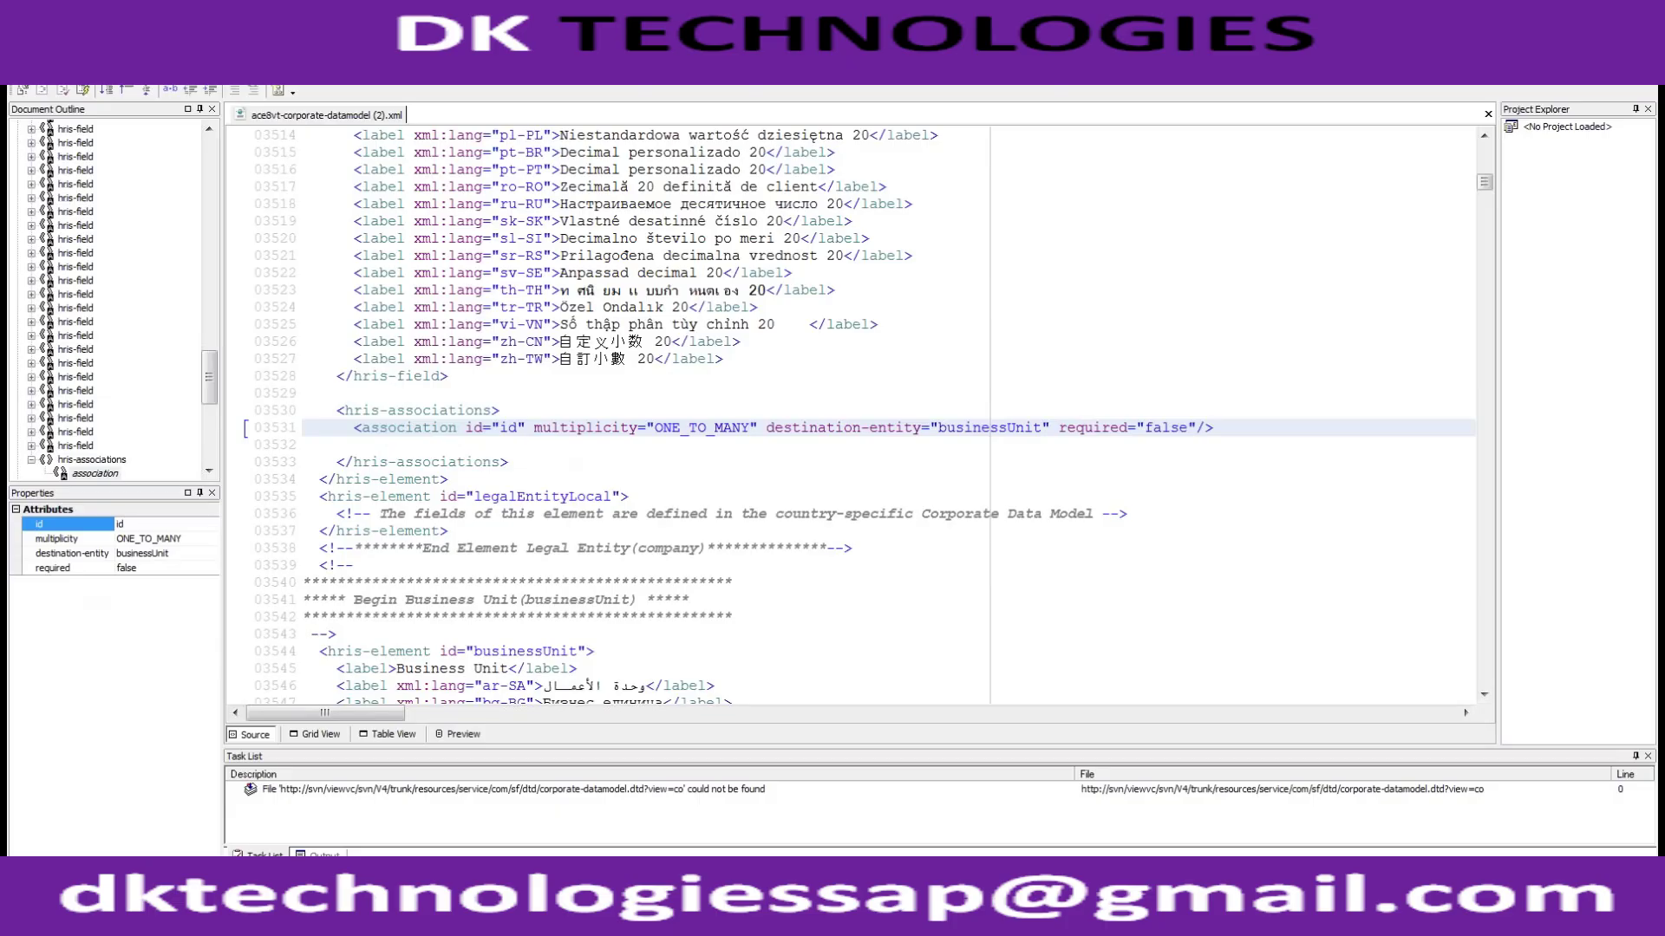
# Step: Minimize the XML editor to reveal the desktop and the MARCH folder window
pyautogui.click(1558, 11)
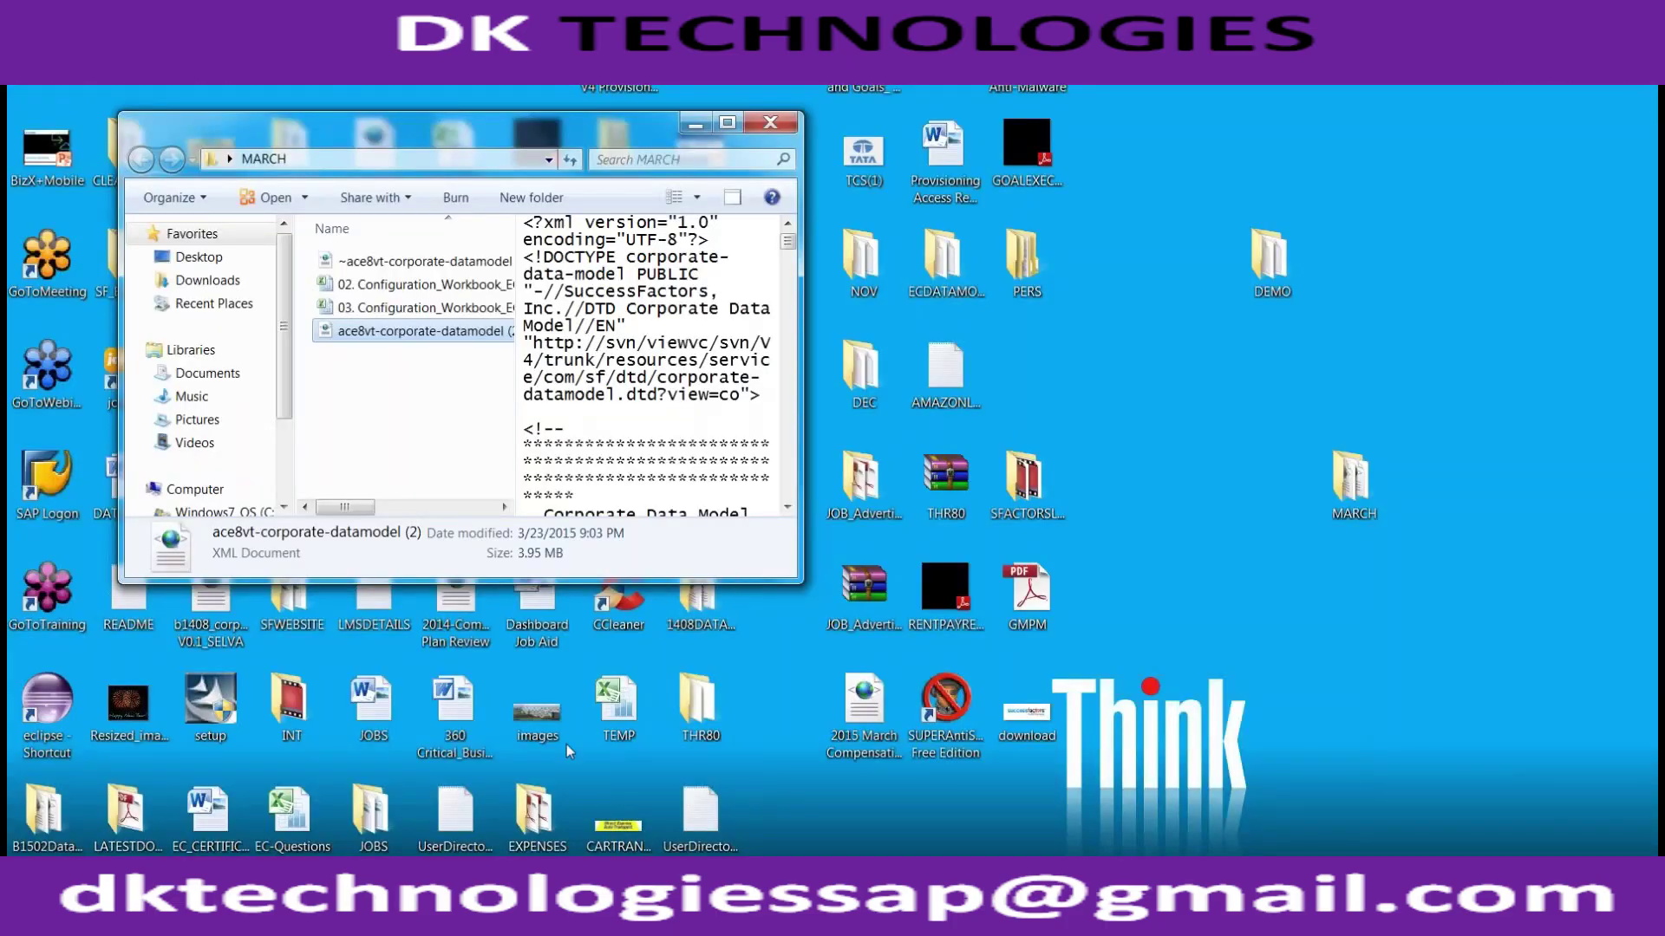
# Step: Upload ace8vt-corporate-datamodel (2) from MARCH via Import/Export Corporate Data Model and submit it
pyautogui.click(321, 658)
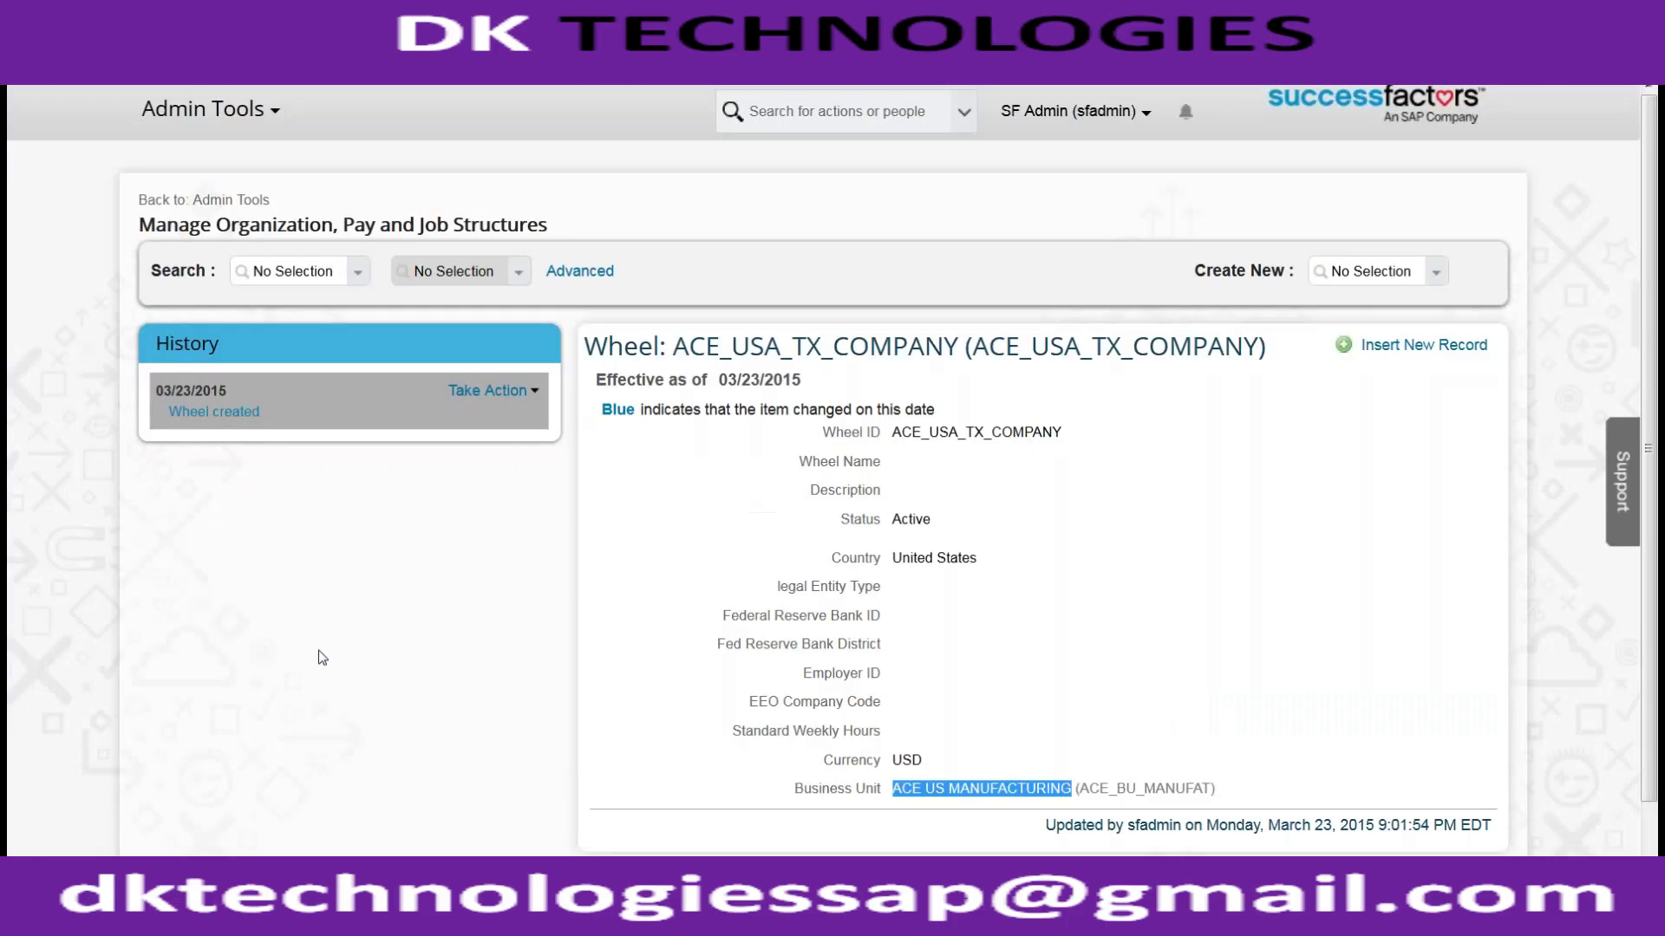
pyautogui.click(325, 771)
pyautogui.click(332, 420)
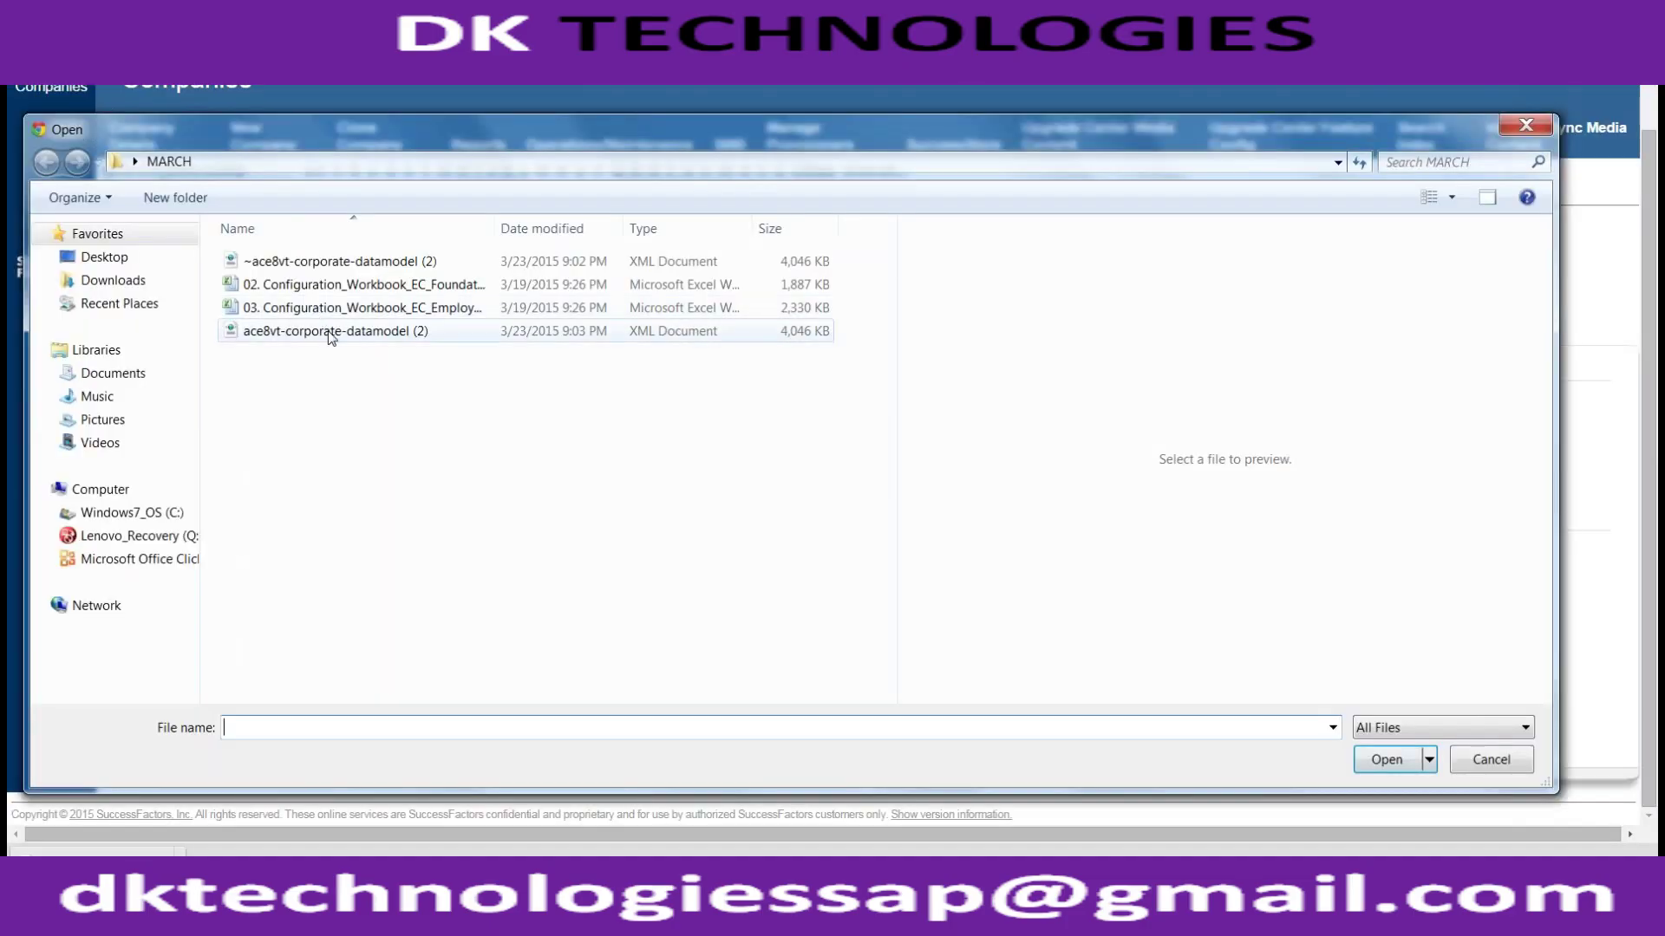
pyautogui.click(331, 333)
pyautogui.doubleClick(331, 329)
pyautogui.click(171, 520)
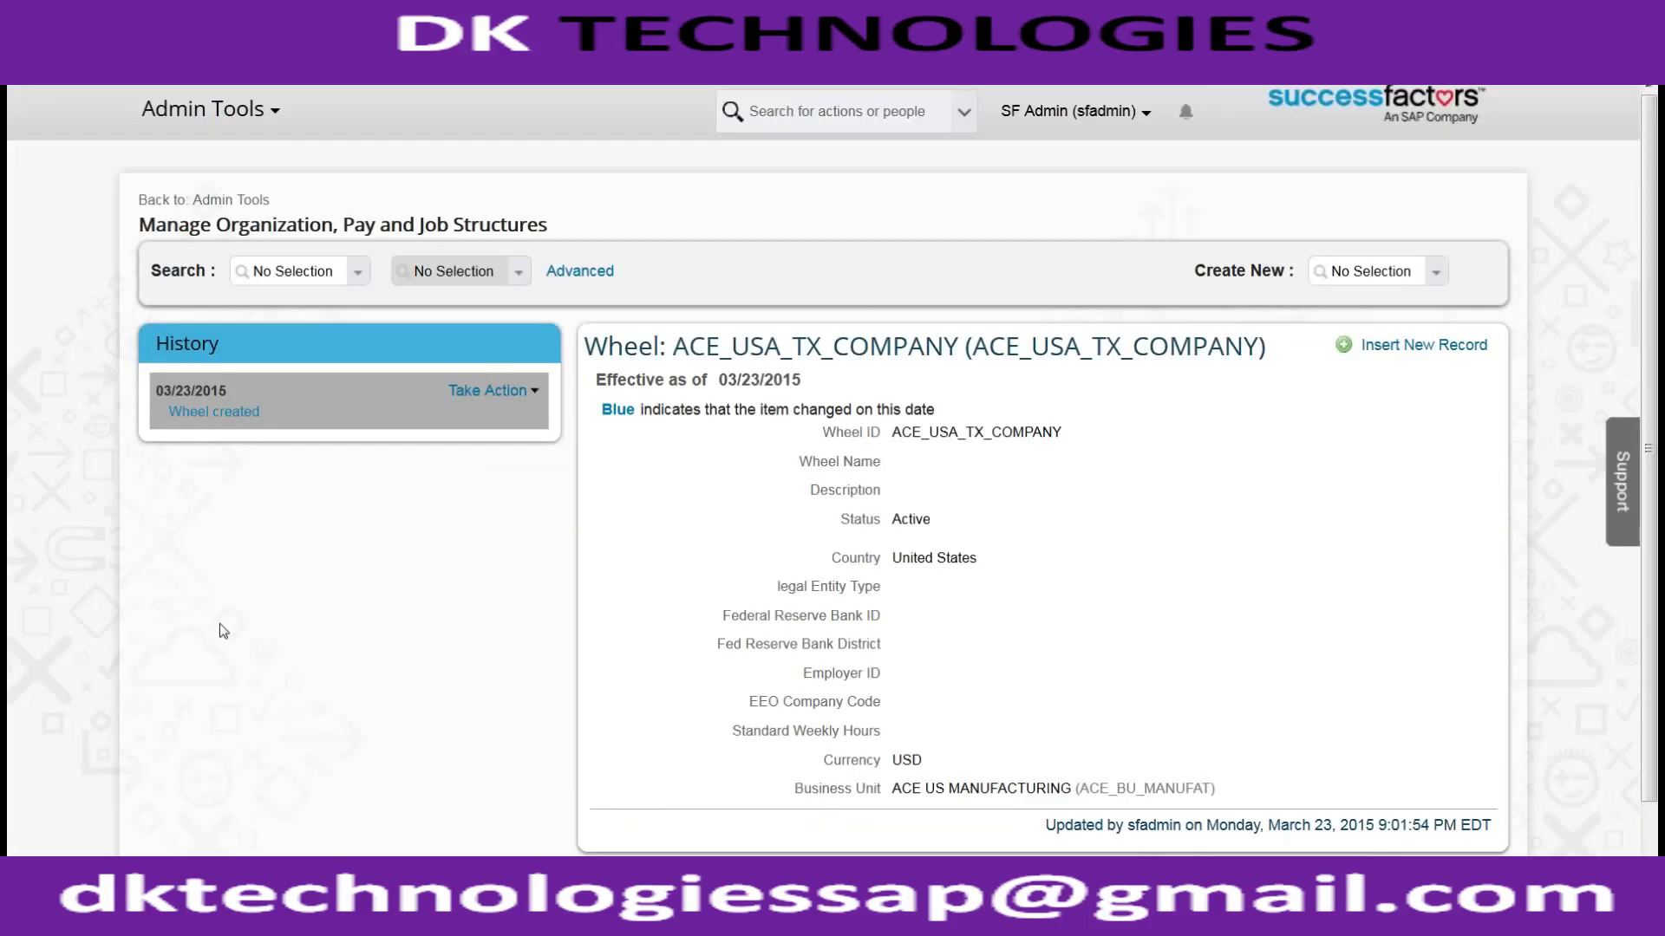
# Step: Log out from the SF Admin menu and enter the company ID on the login page
pyautogui.click(1032, 111)
pyautogui.click(1011, 232)
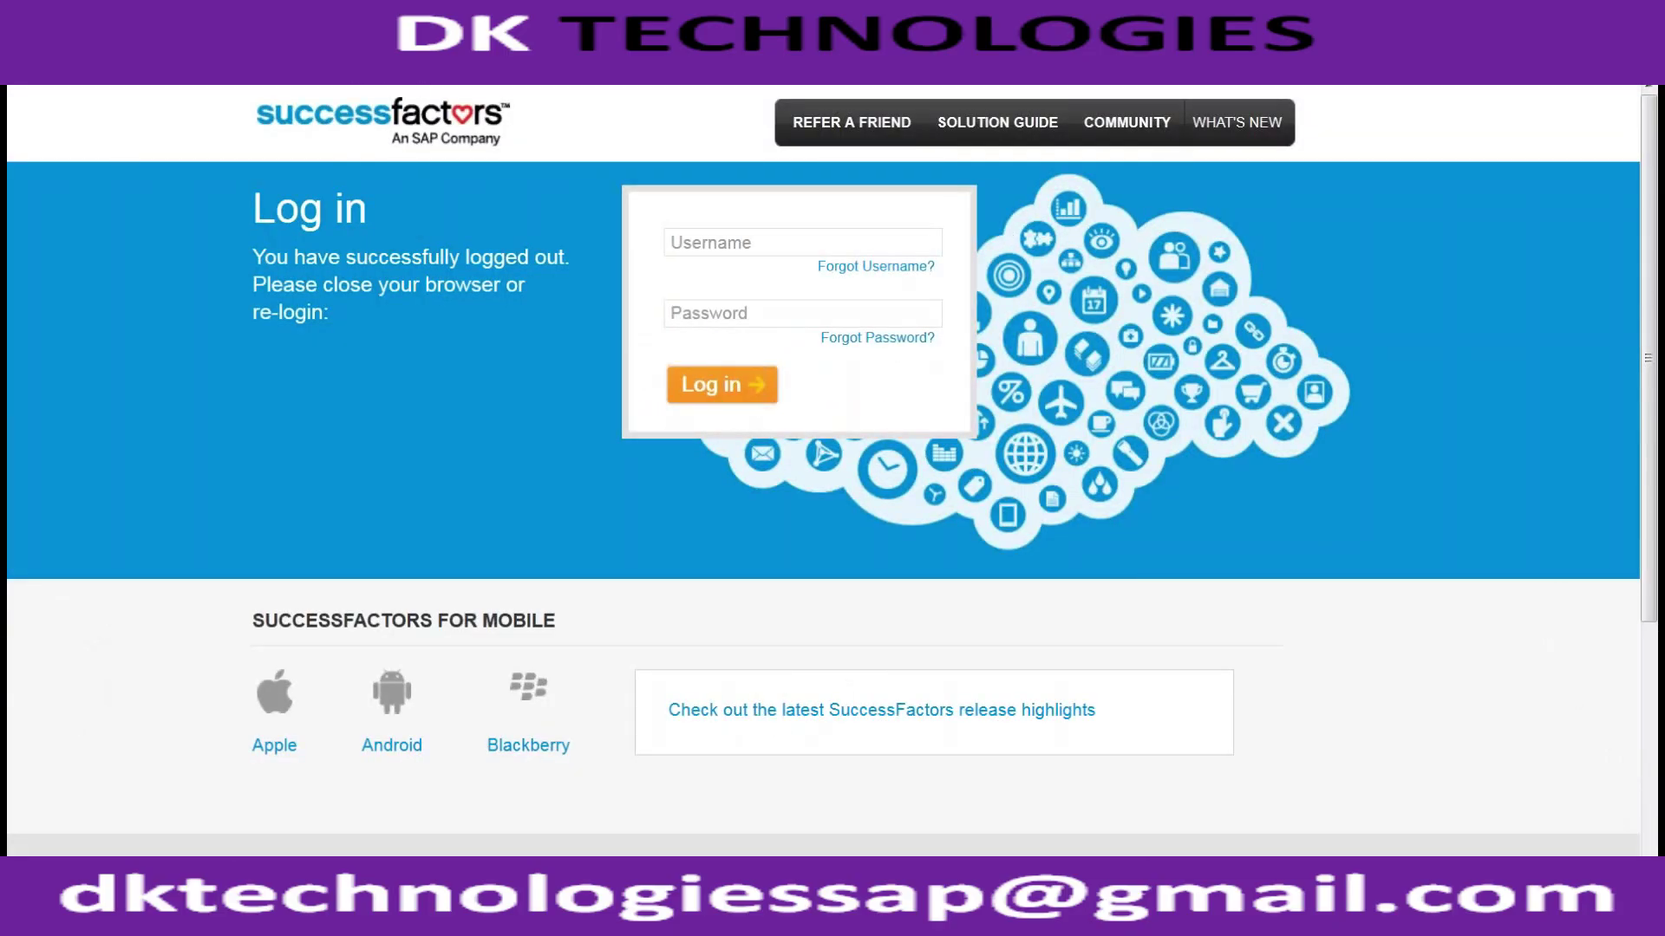
pyautogui.click(904, 244)
pyautogui.write('ace8vt')
# Step: Enter the admin username and password and log in
pyautogui.press('Tab')
pyautogui.write('sfadmin')
pyautogui.press('BackSpace')
pyautogui.press('BackSpace')
pyautogui.press('BackSpace')
pyautogui.press('BackSpace')
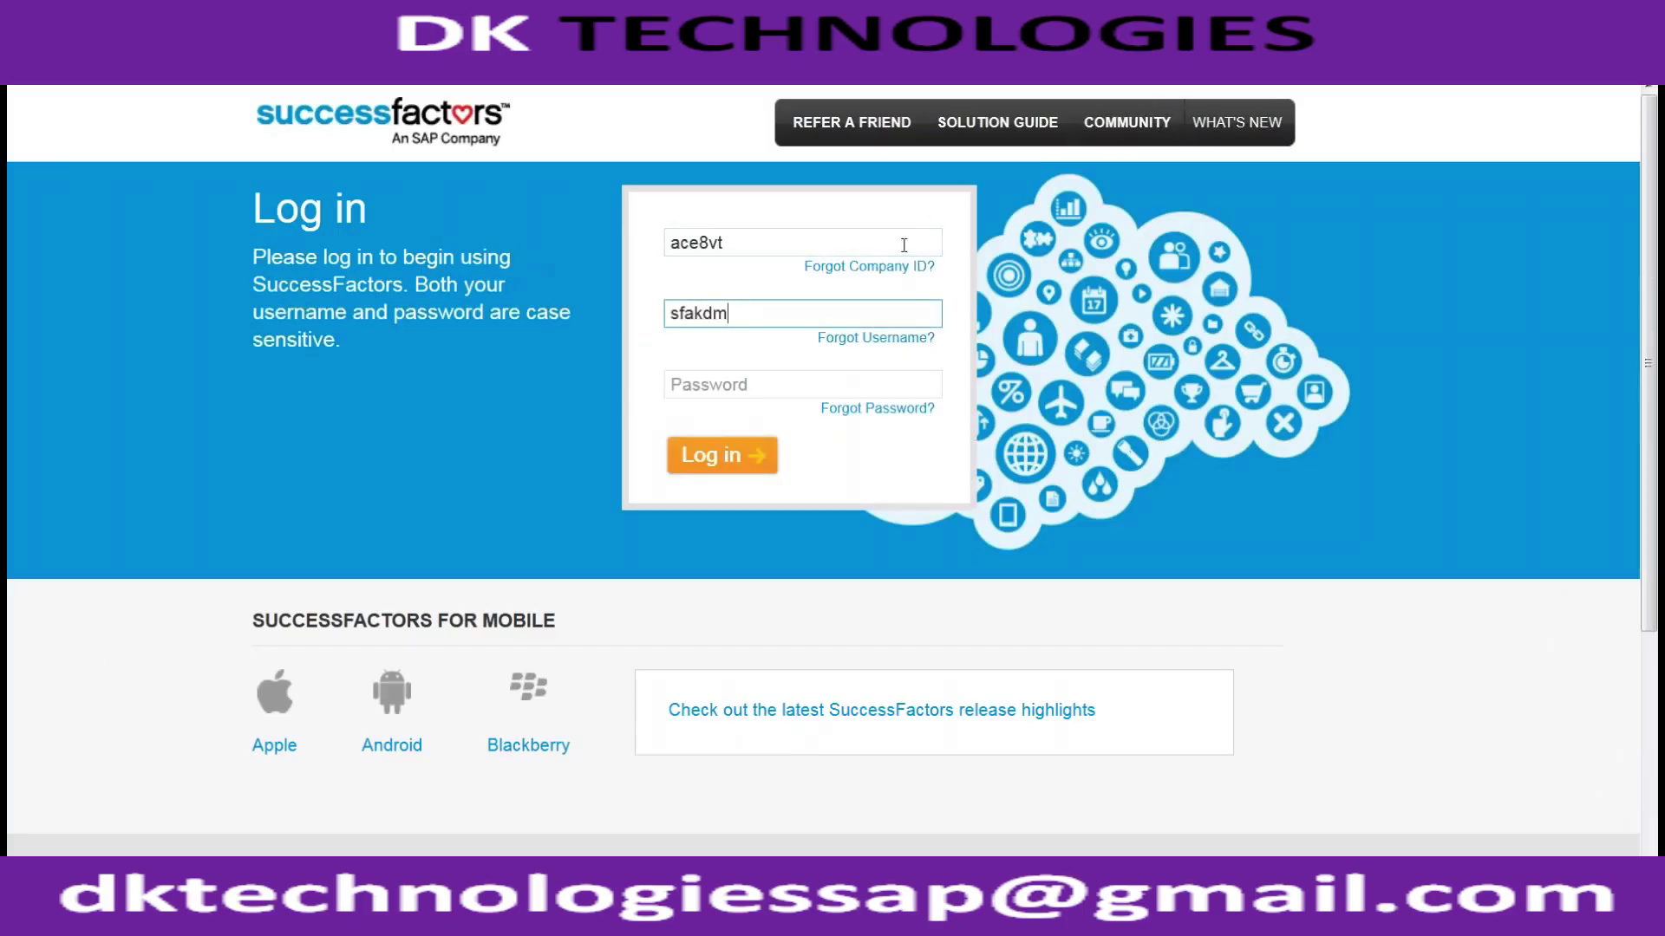
pyautogui.write('da')
pyautogui.press('BackSpace')
pyautogui.press('BackSpace')
pyautogui.write('dmin')
pyautogui.press('Tab')
pyautogui.write('*************')
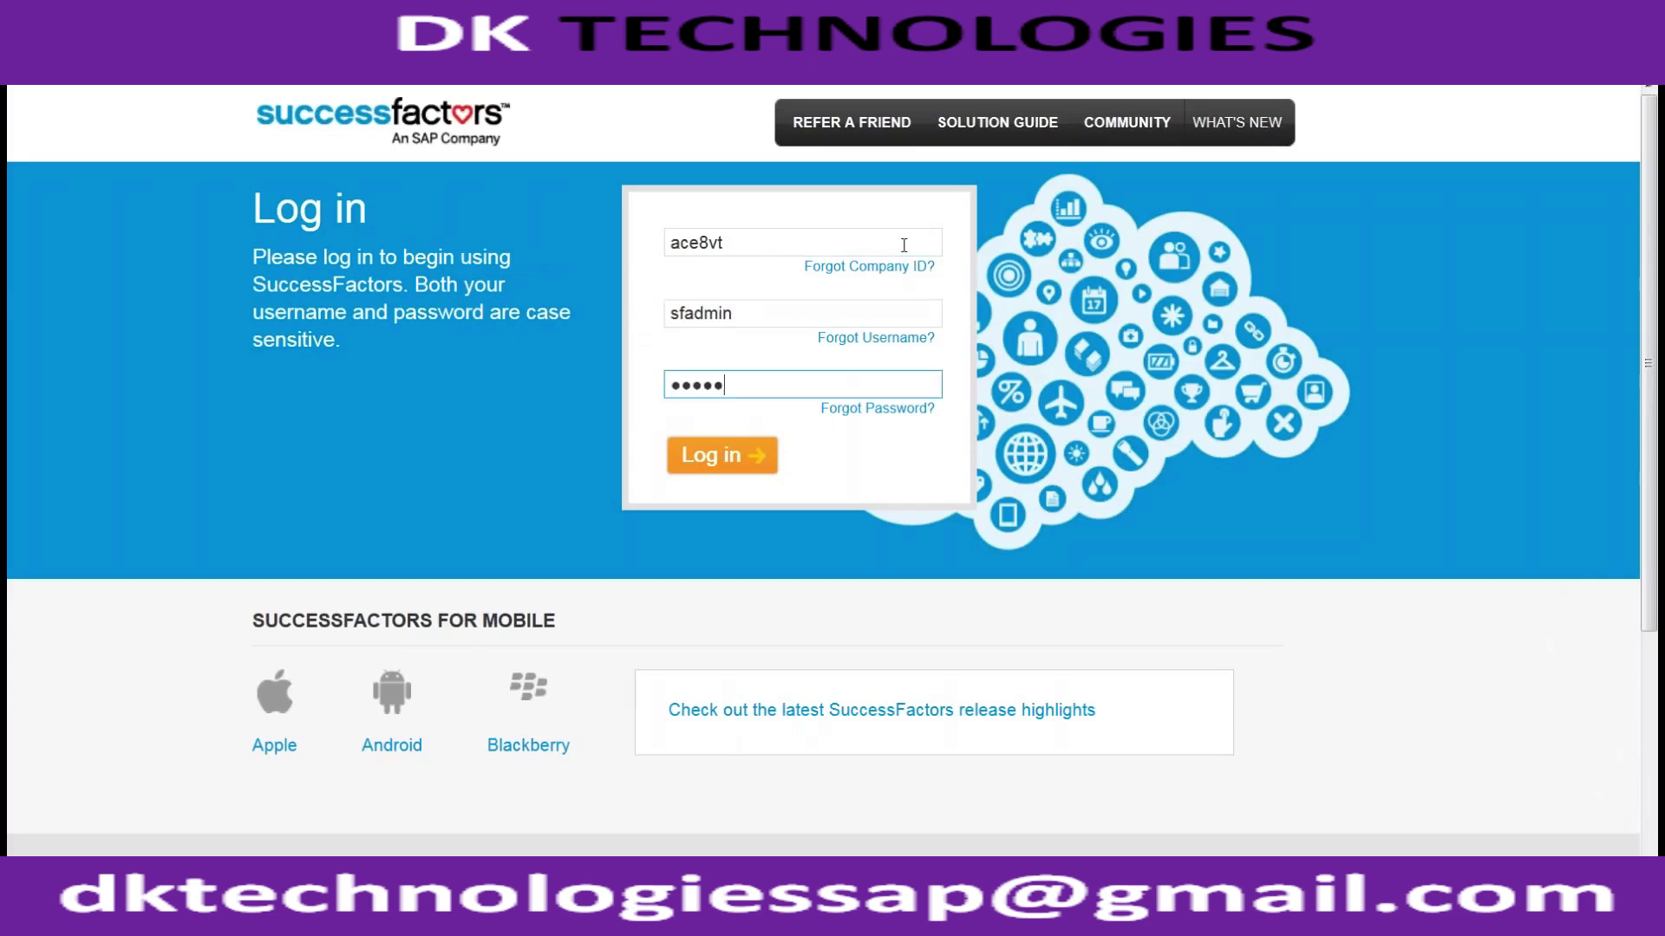
pyautogui.press('Return')
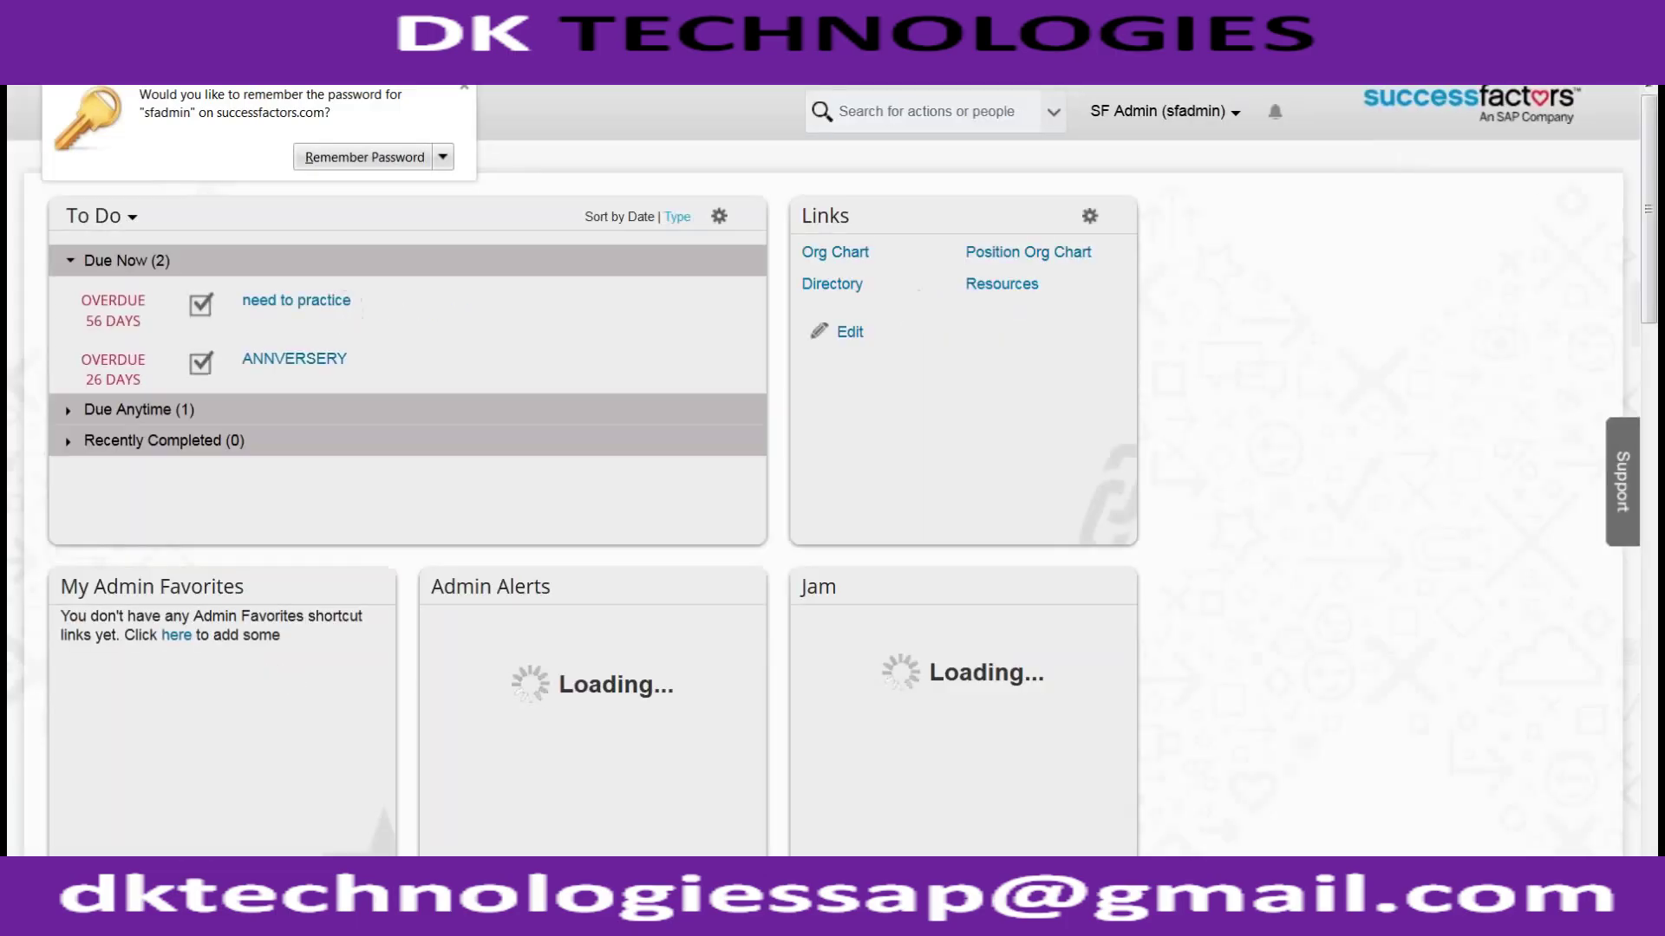
# Step: Search Admin Tools for 'manage org' to open Manage Organization, Pay and Job Structures
pyautogui.click(1158, 111)
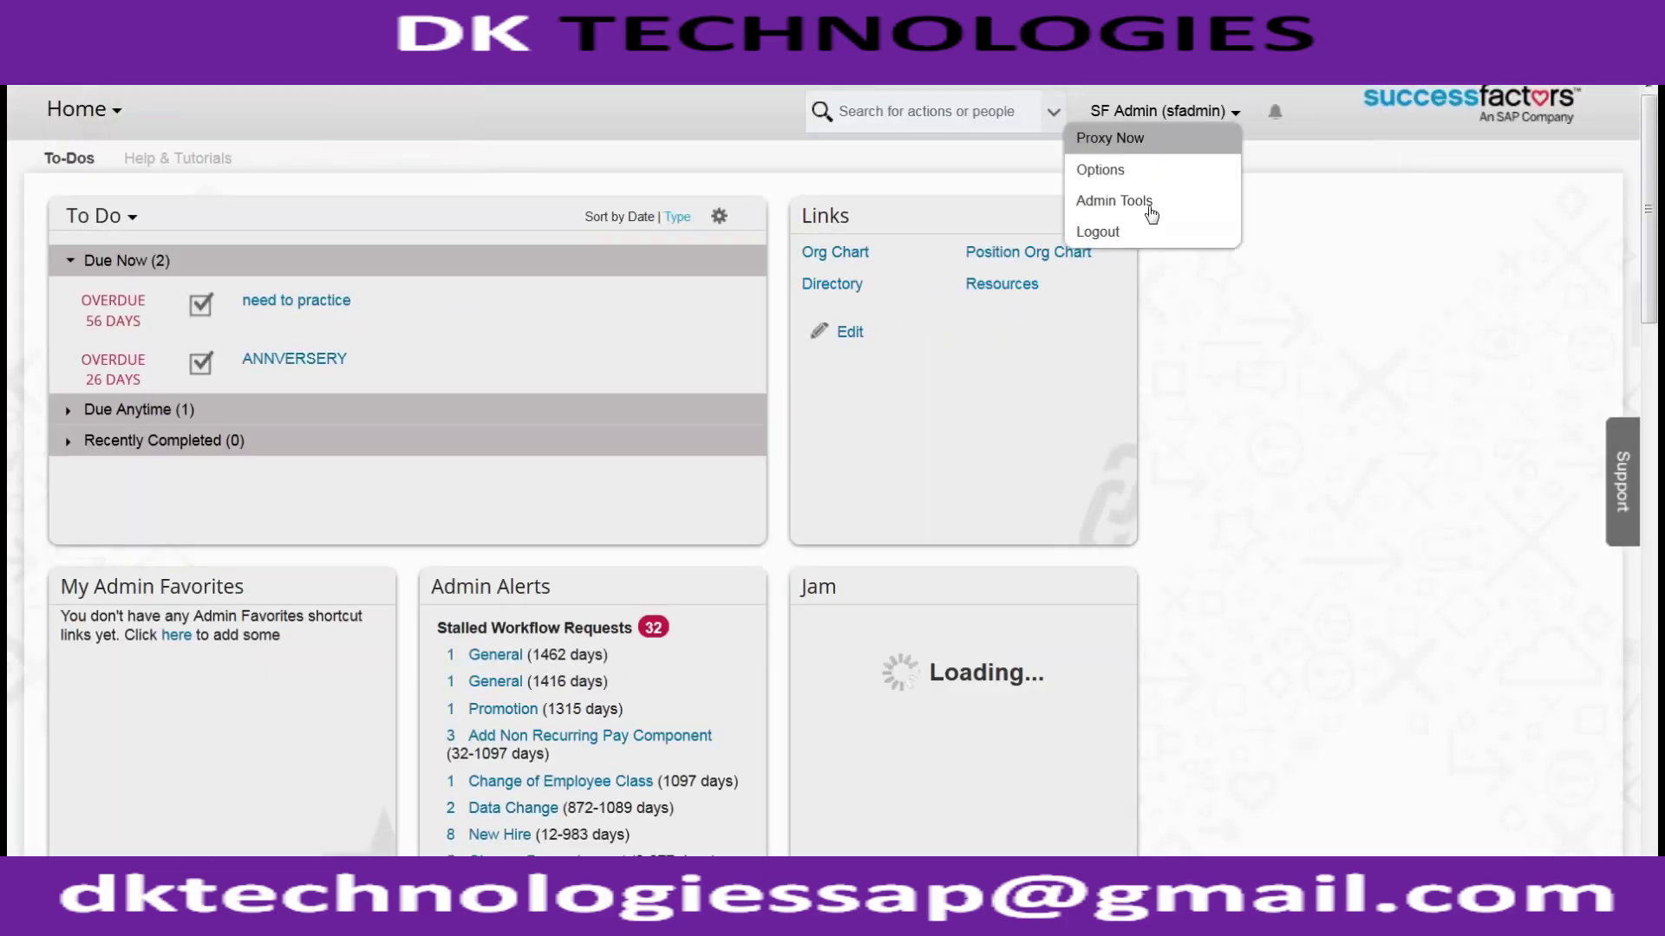
pyautogui.click(1151, 212)
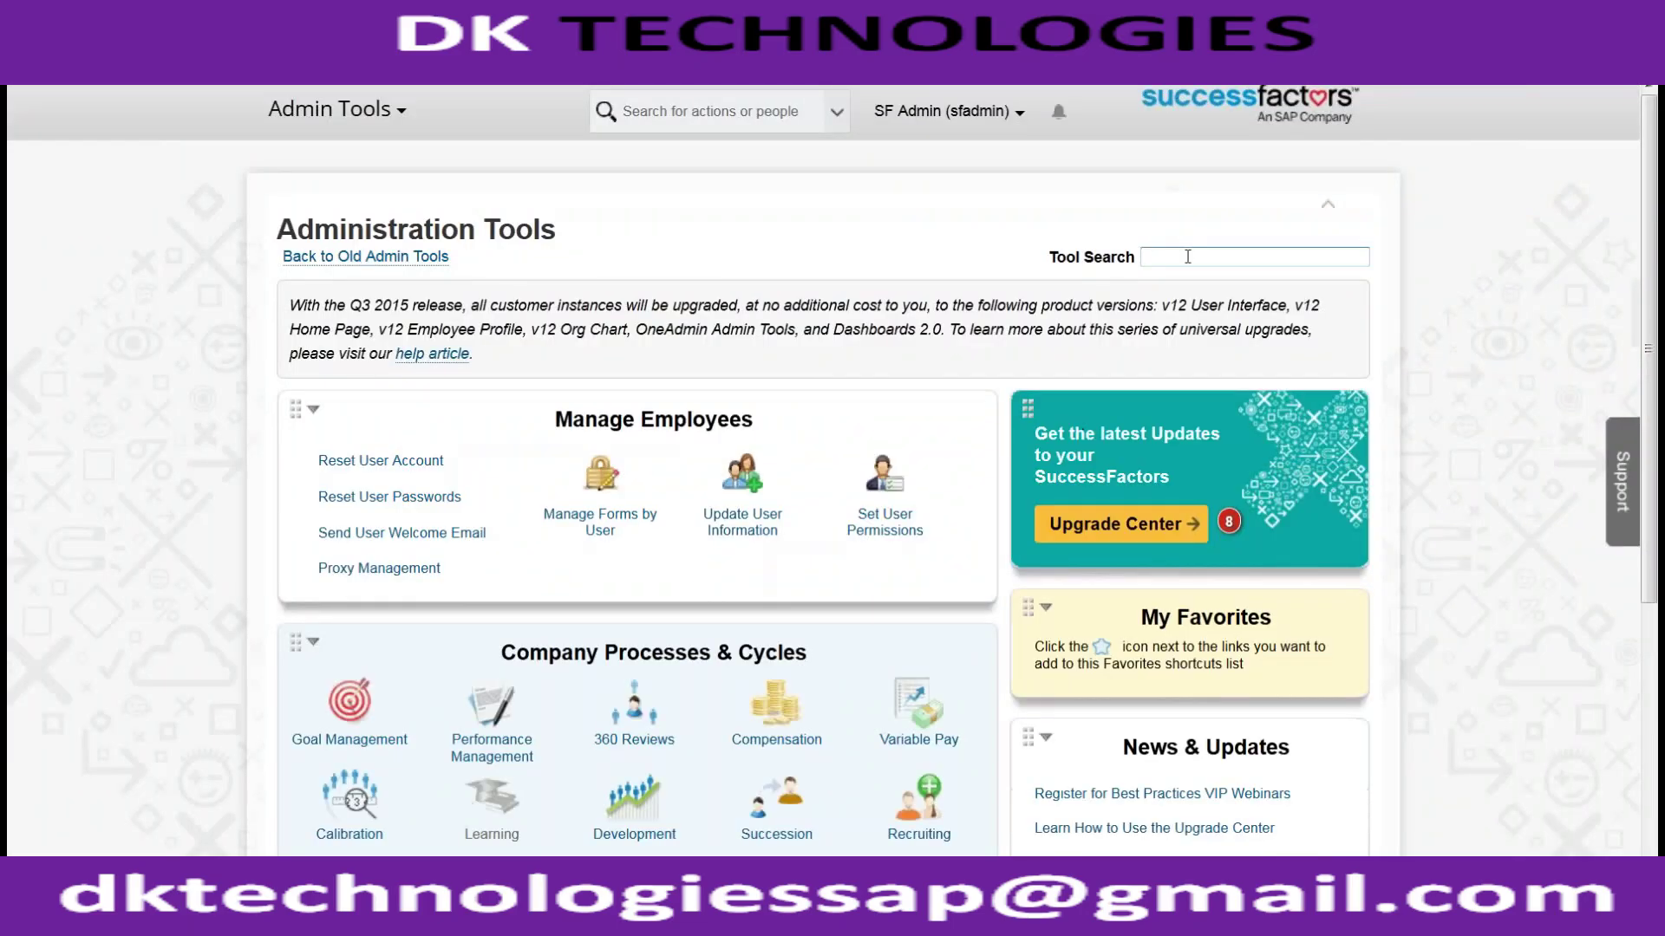
pyautogui.click(1187, 257)
pyautogui.write('manage org')
pyautogui.press('Return')
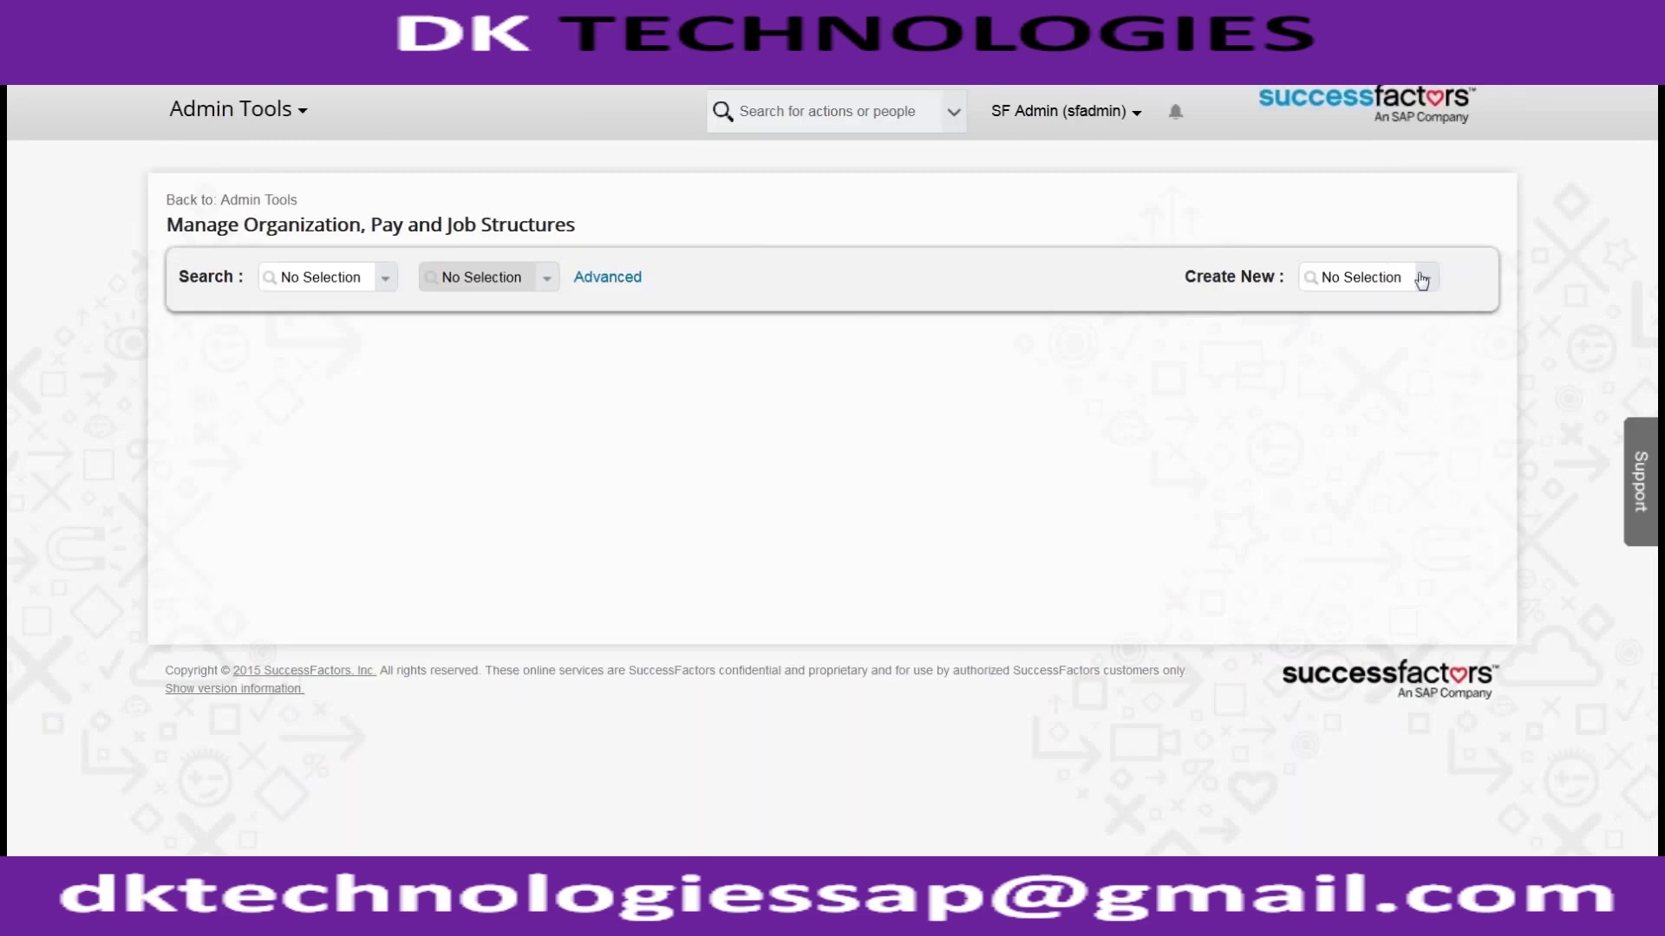
# Step: Choose Wheel from the Create New list and scroll down to its blank form
pyautogui.click(1442, 278)
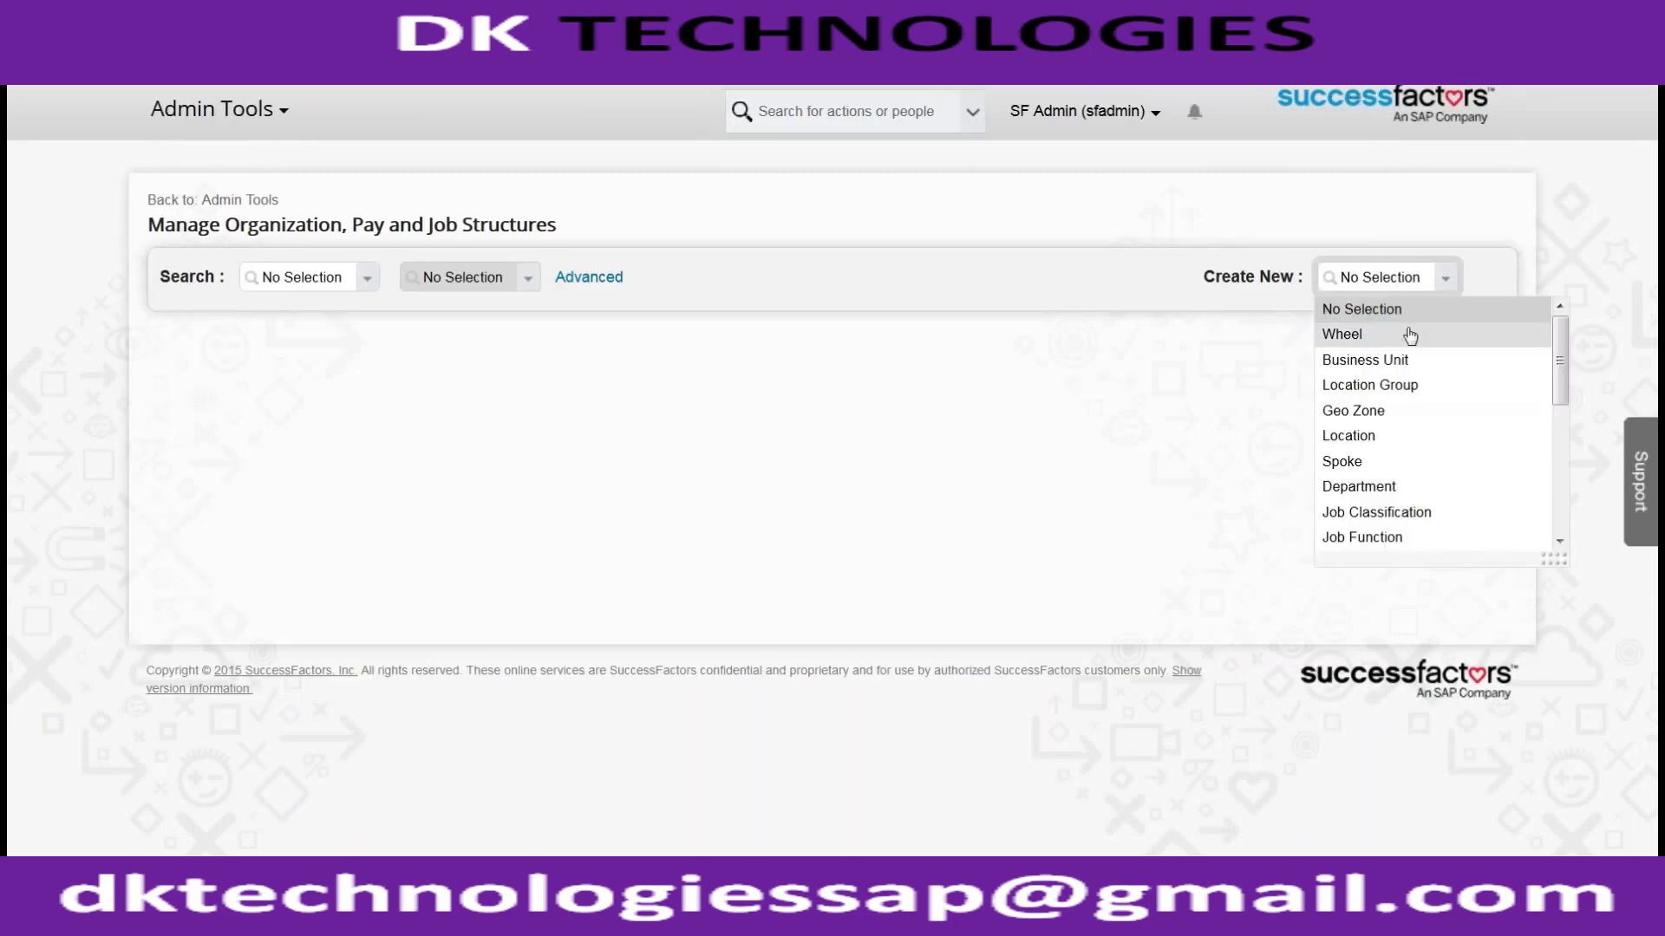
pyautogui.click(1406, 334)
pyautogui.scroll(-2, 1057, 471)
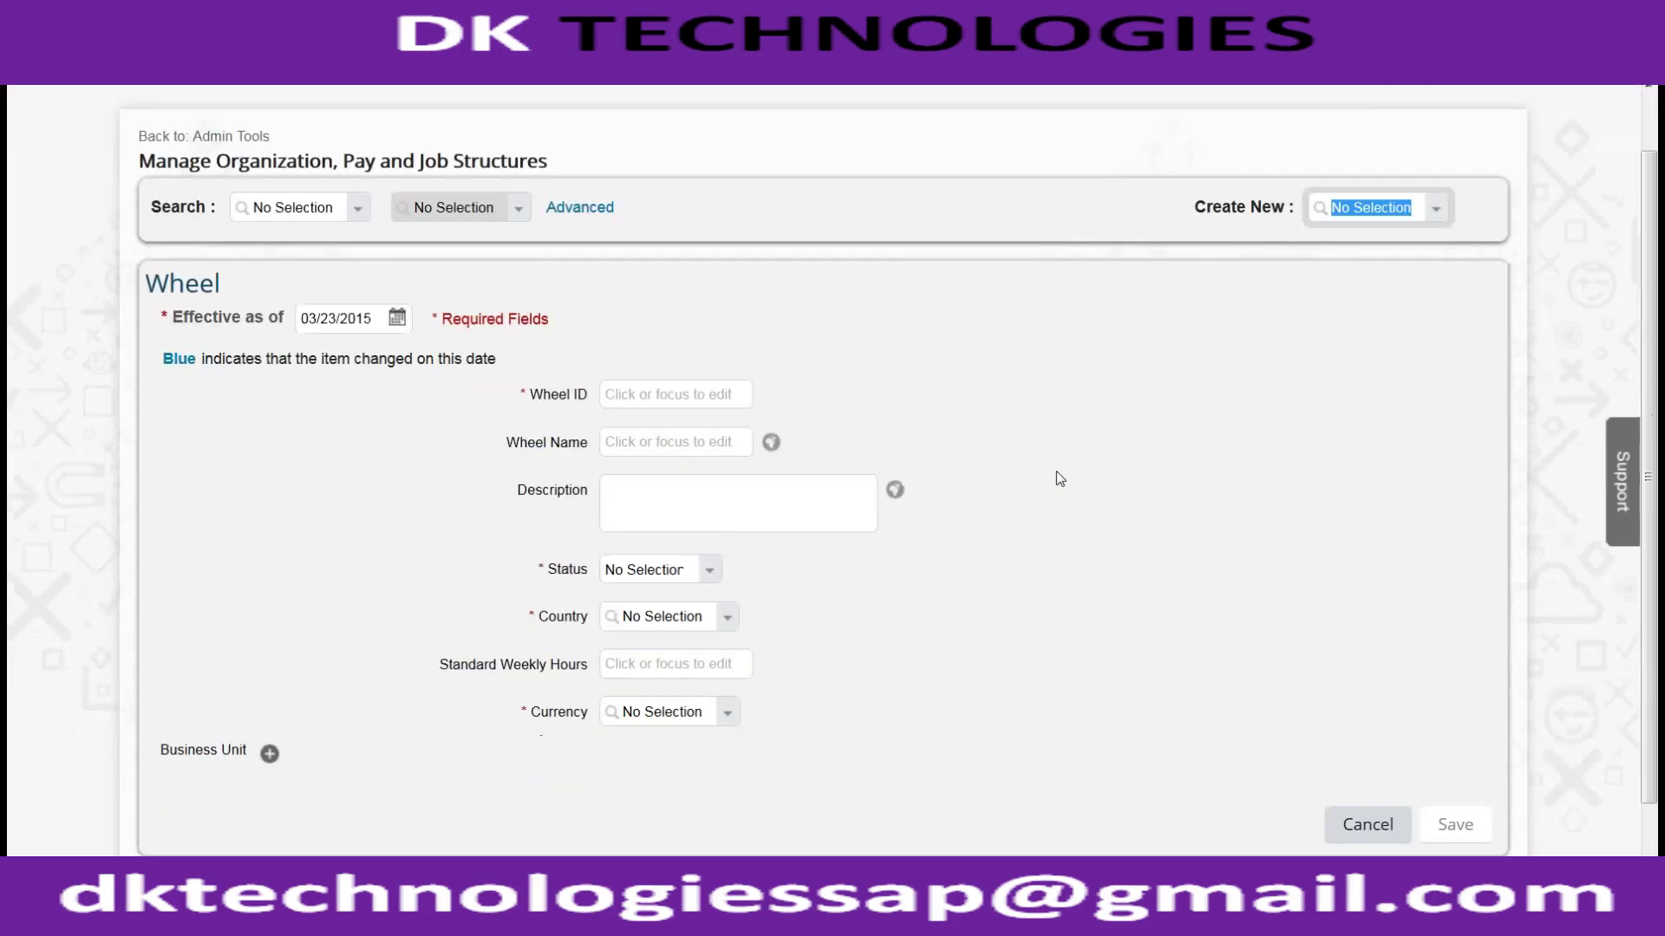
pyautogui.scroll(-1, 1056, 478)
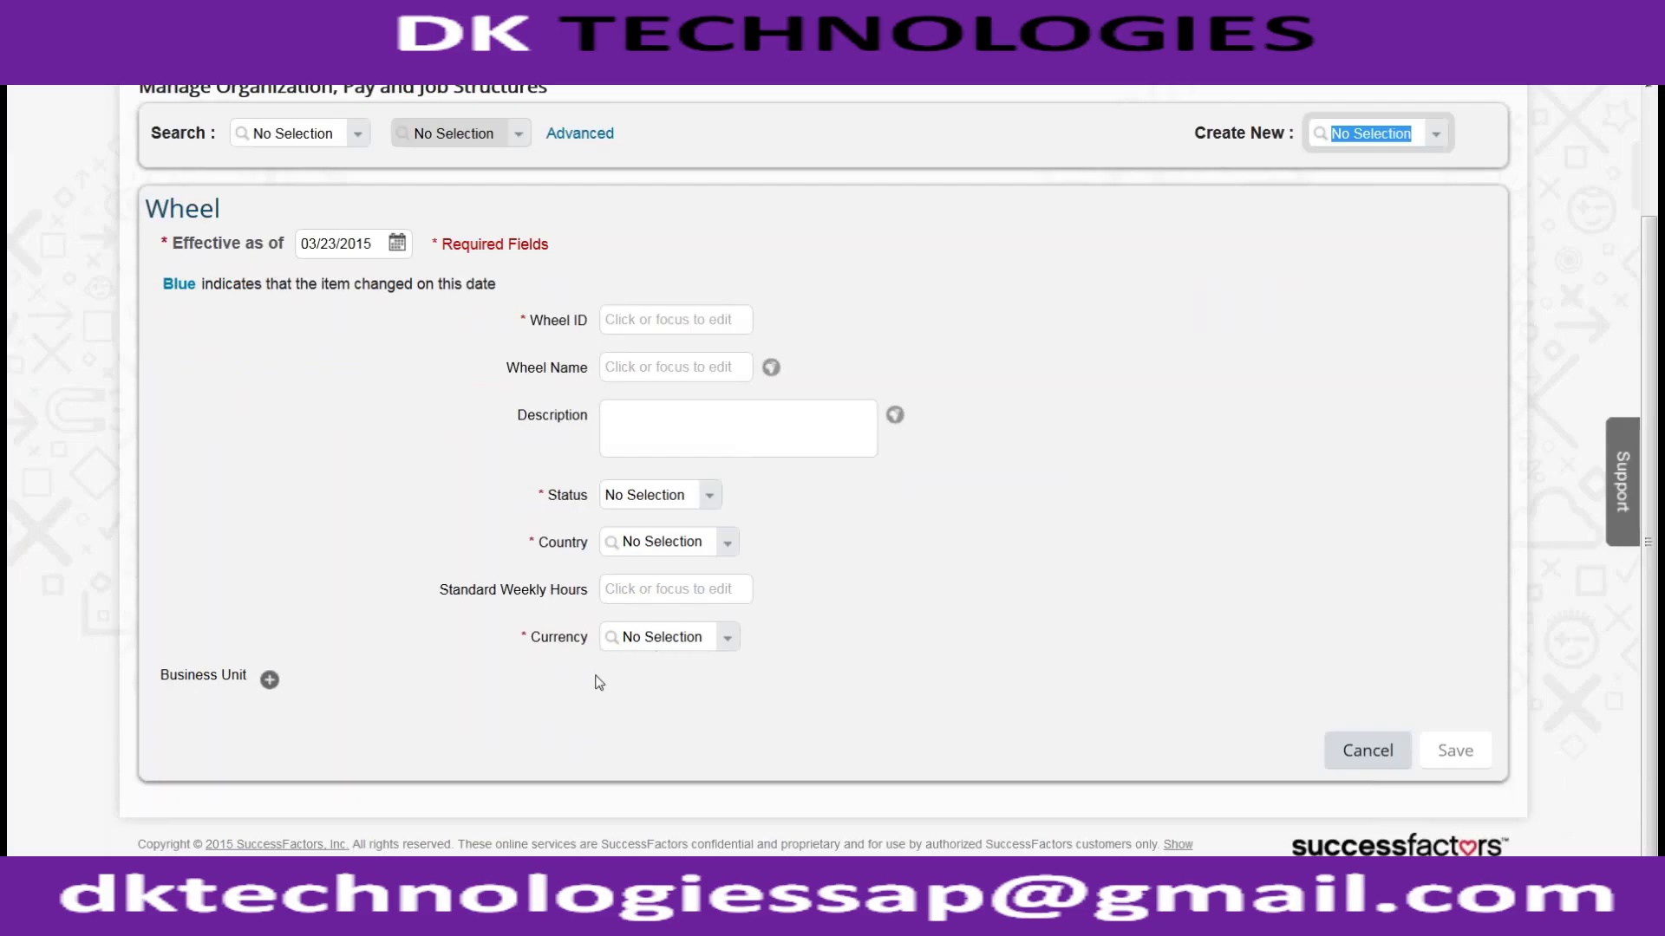
# Step: Search 'ACE_' in Business Unit to attach ACE MANUFACTURING (MANU_BU) and ACE_HUBBY (ACE_USEFUL_HUBBY)
pyautogui.click(269, 679)
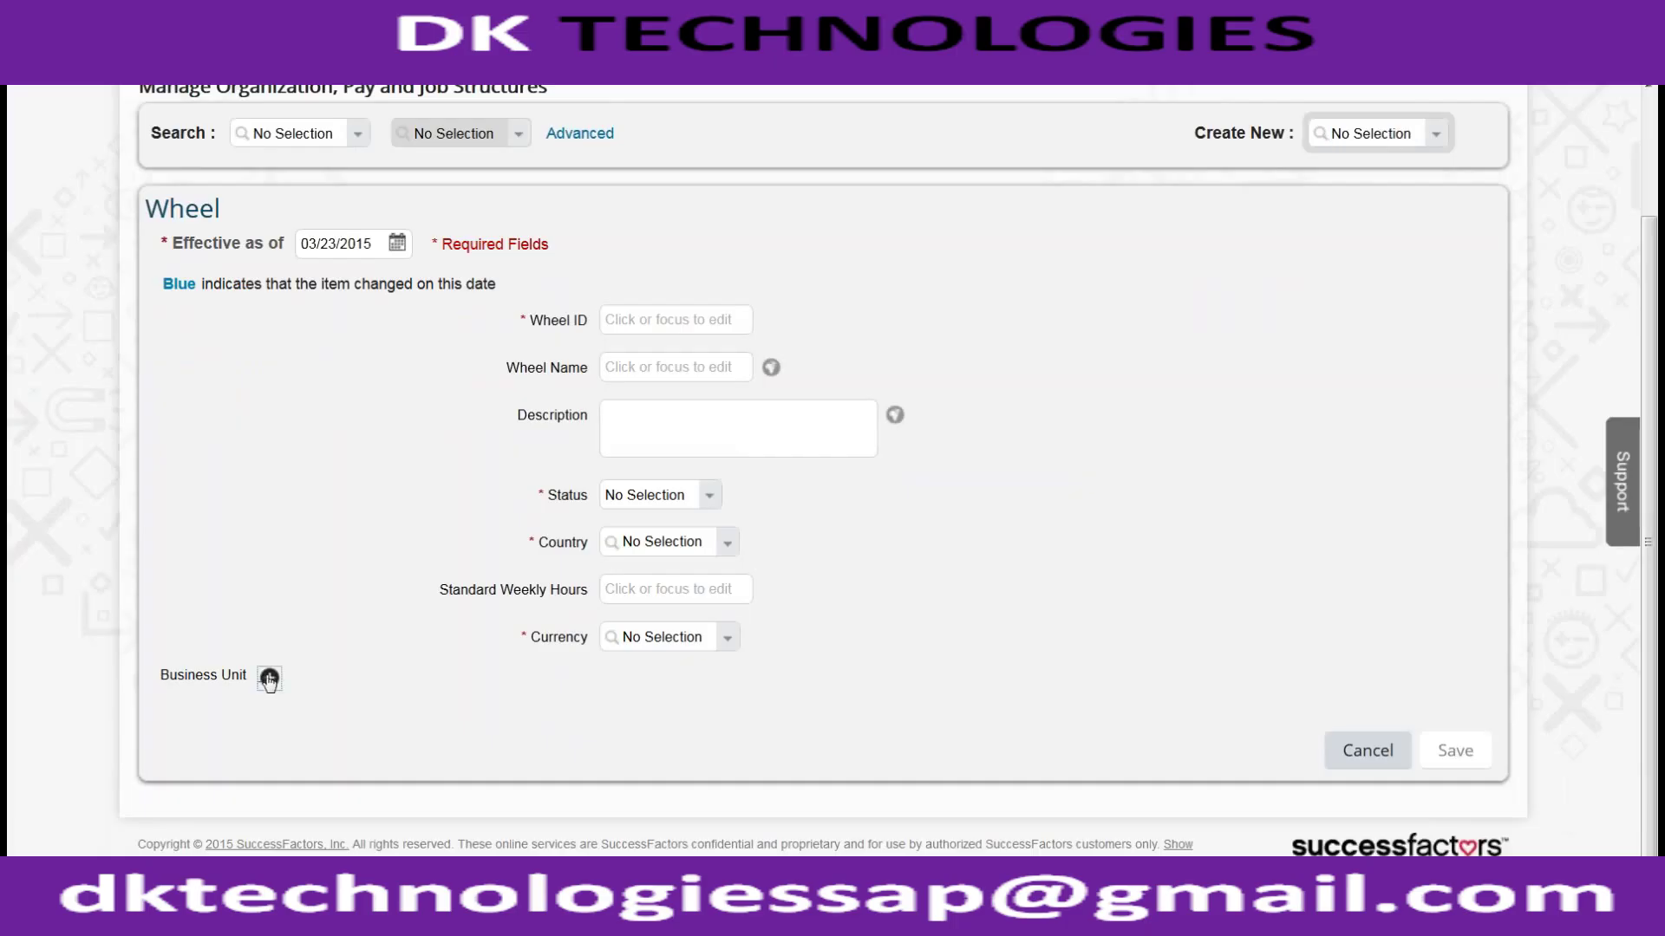
pyautogui.click(345, 710)
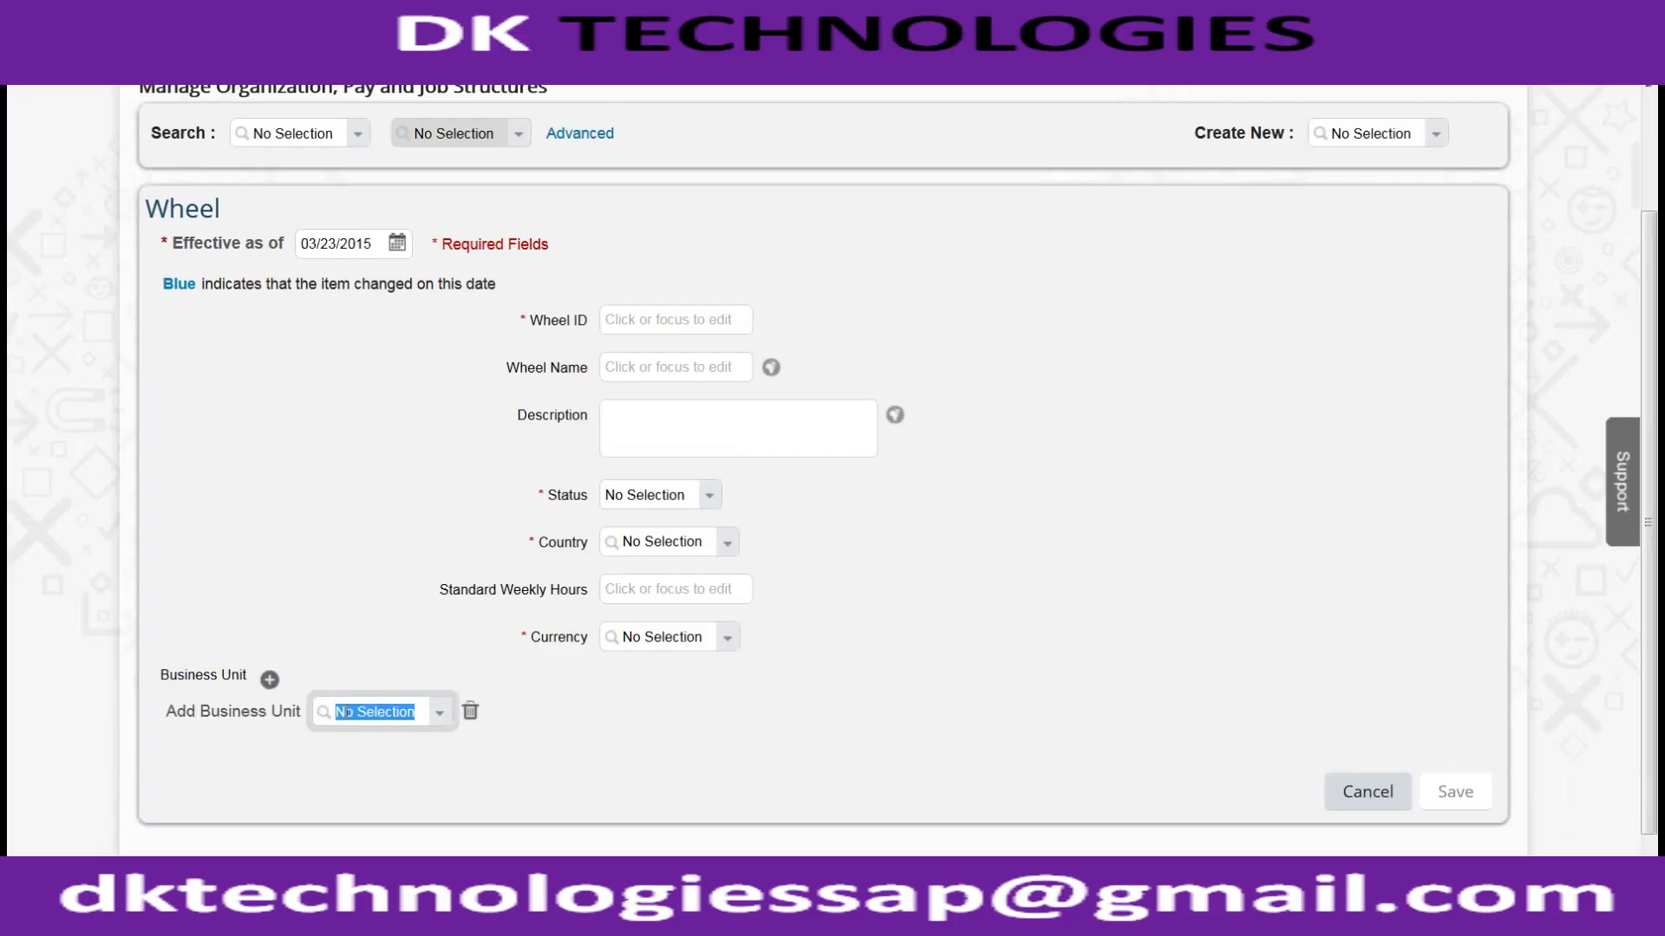
pyautogui.write('ACE_')
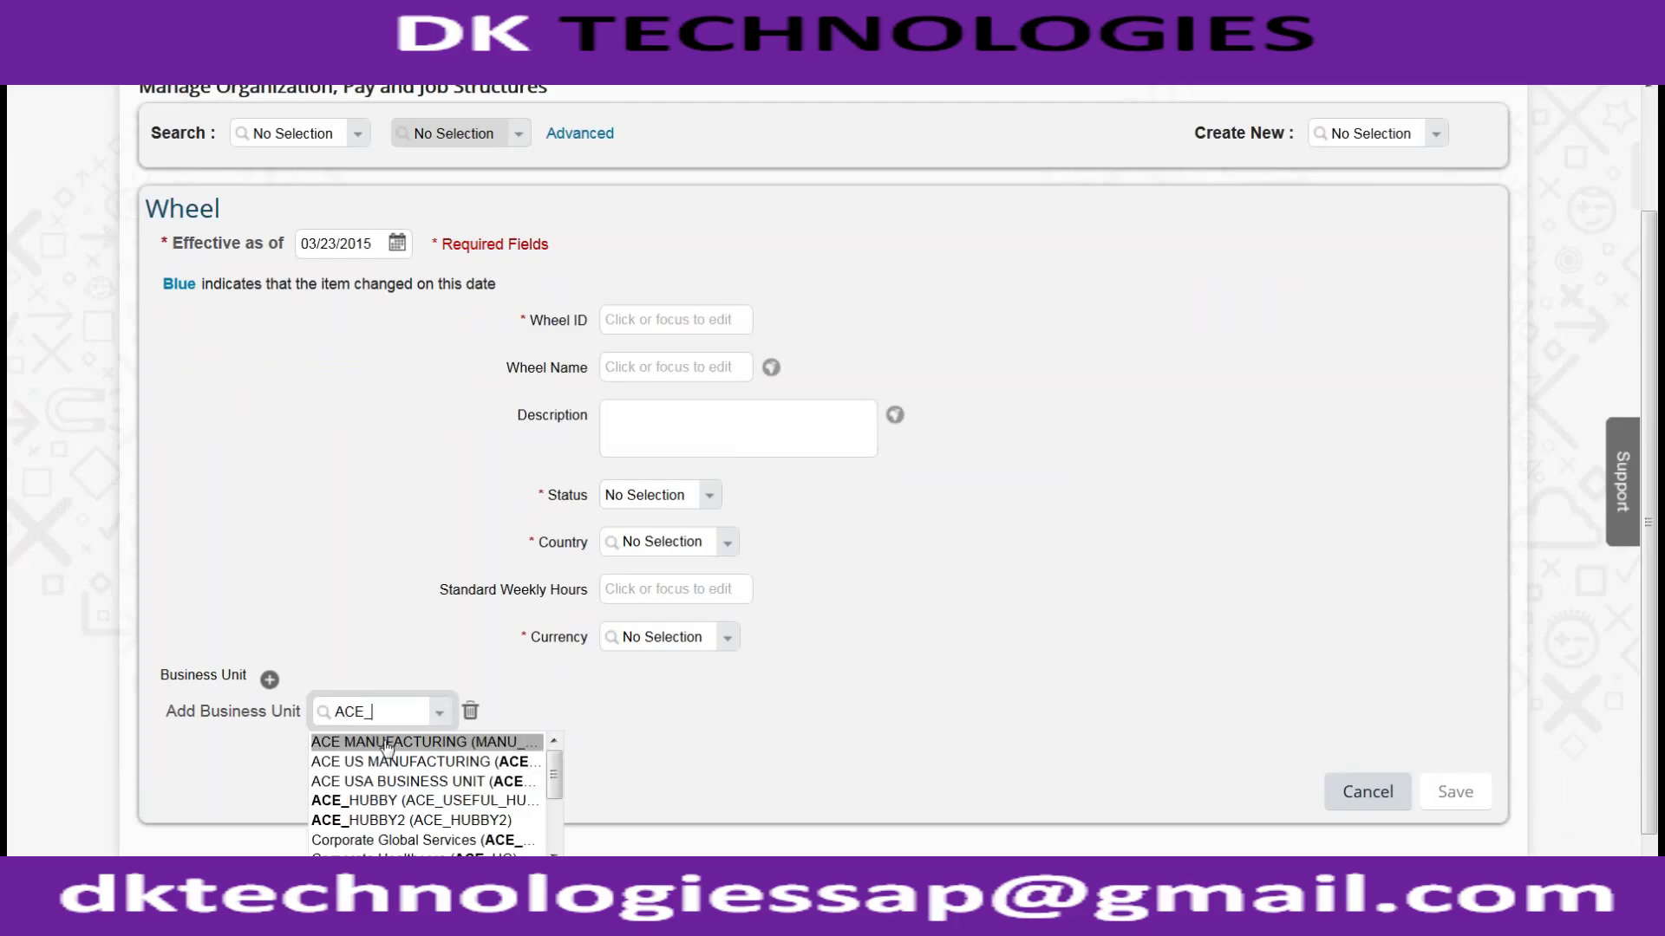
pyautogui.click(388, 743)
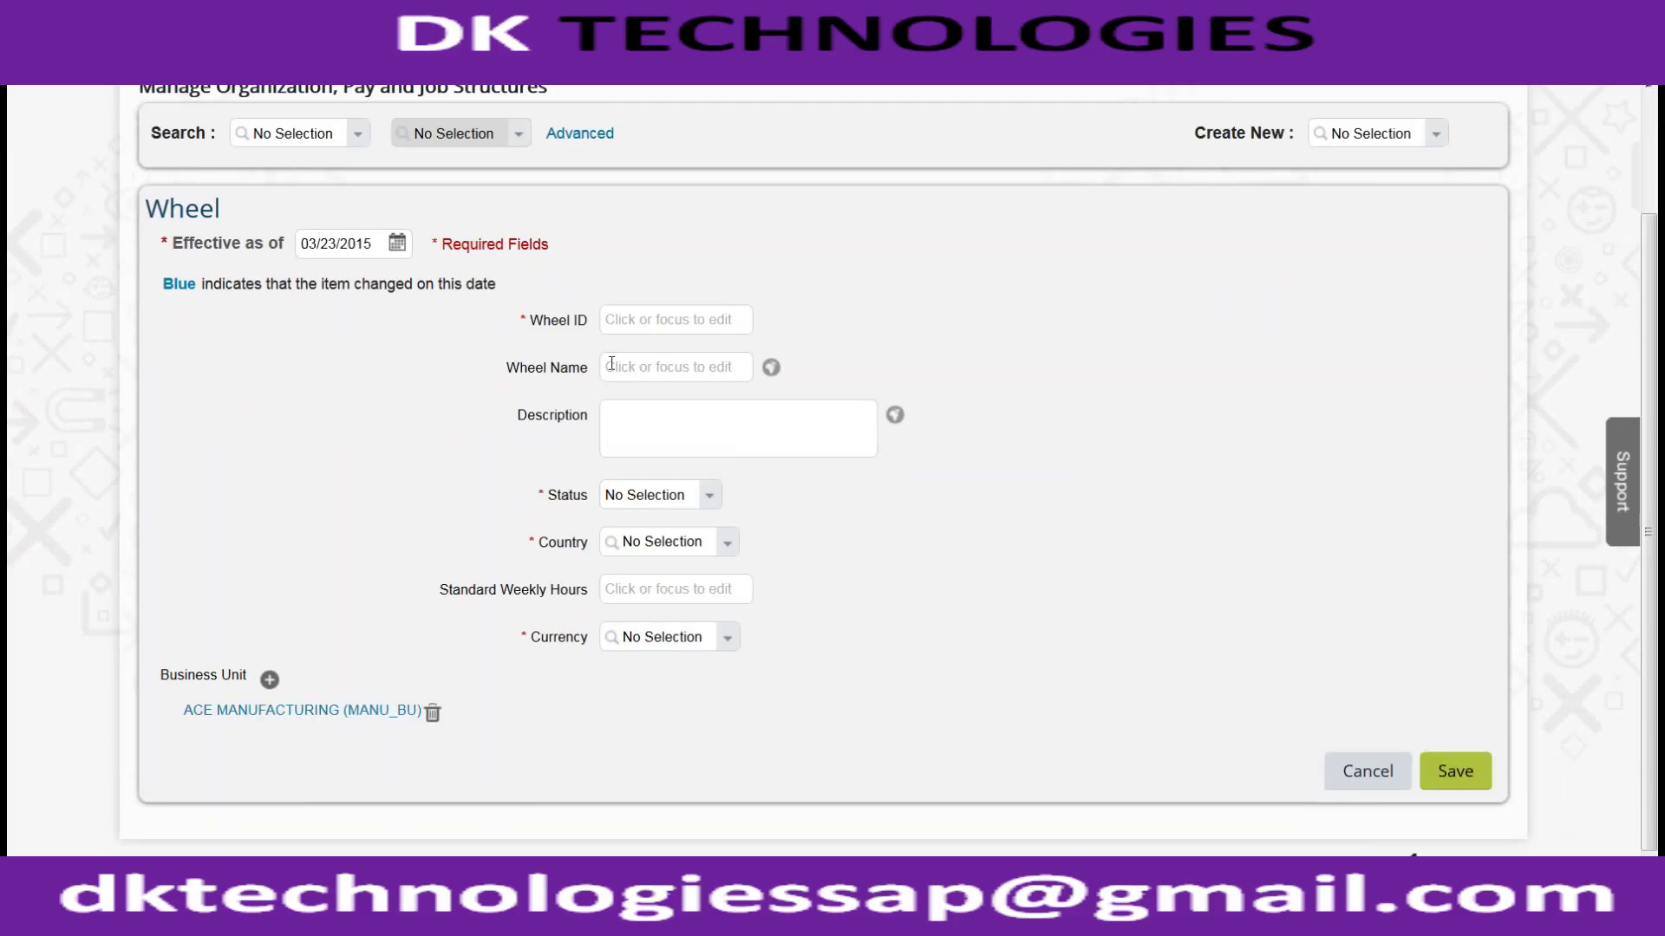
pyautogui.click(268, 682)
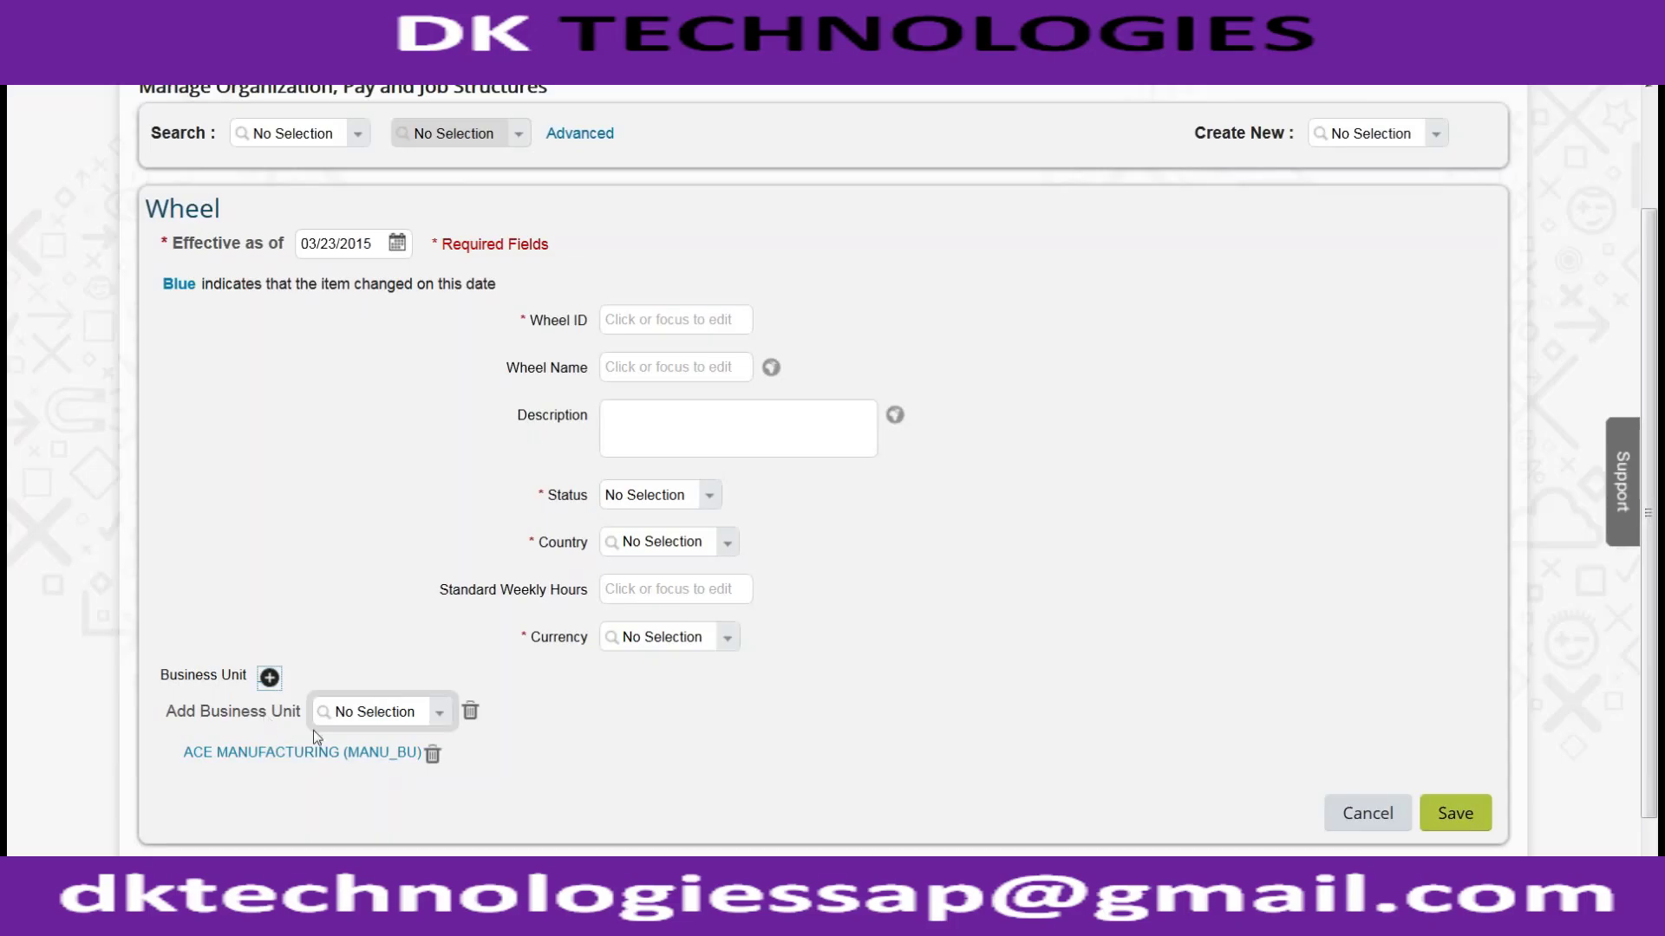
pyautogui.click(341, 715)
pyautogui.write('ACE_')
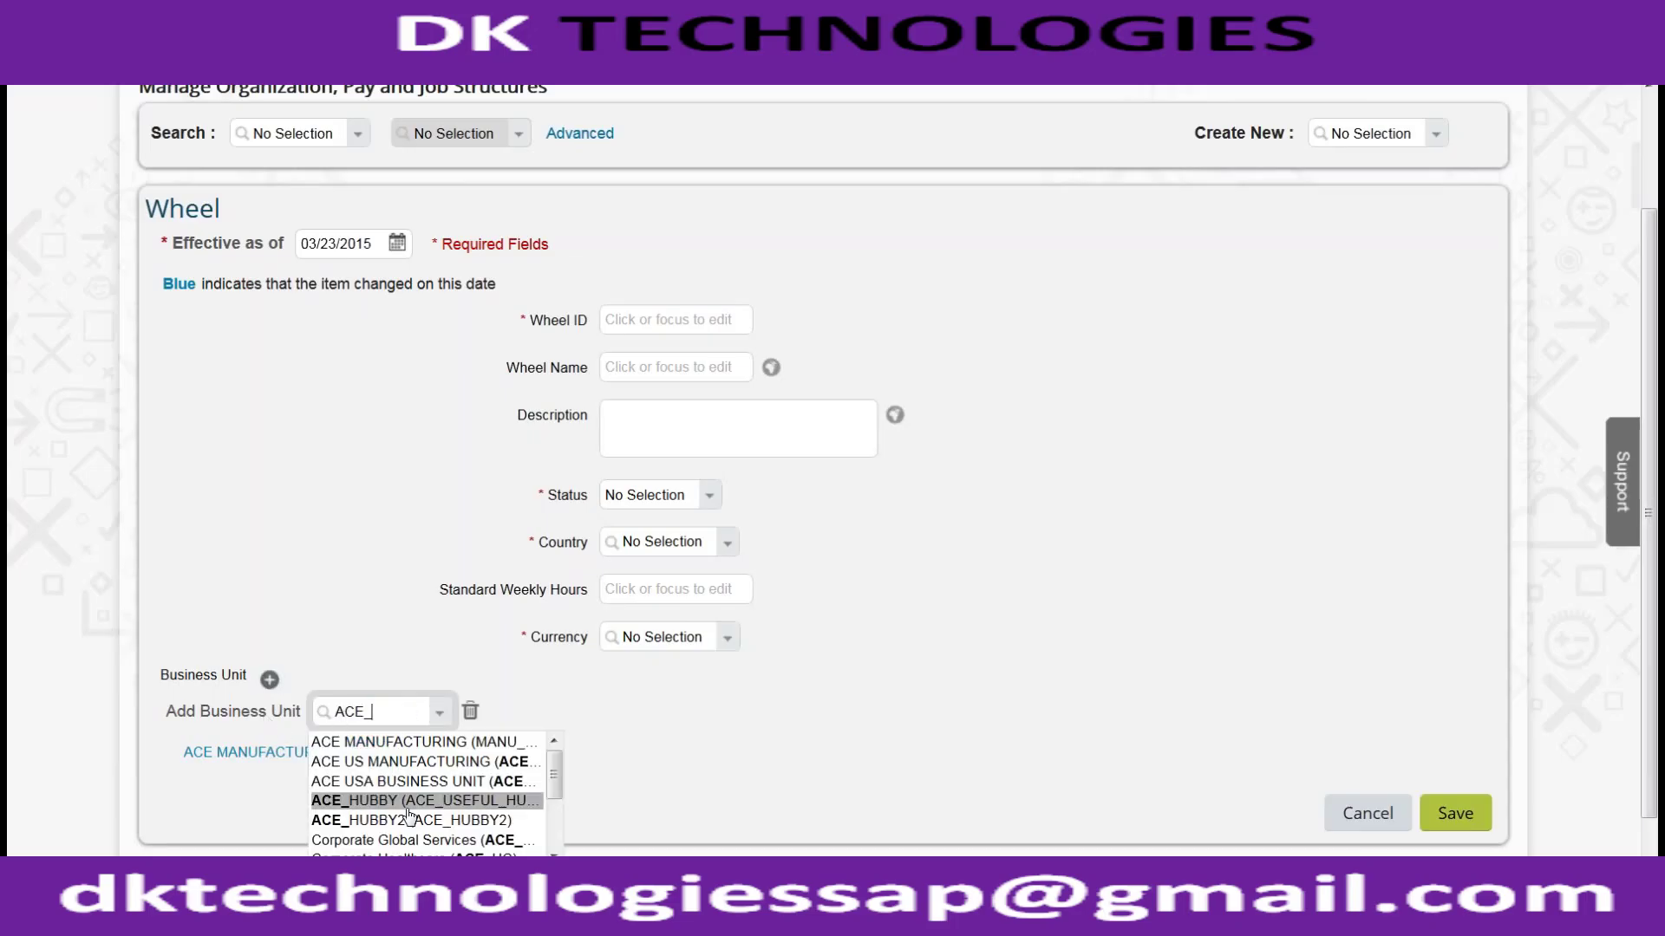
pyautogui.click(408, 807)
pyautogui.click(649, 319)
# Step: Enter Wheel ID ACE_GE_COMP and set the Status to Active
pyautogui.write('ACE_')
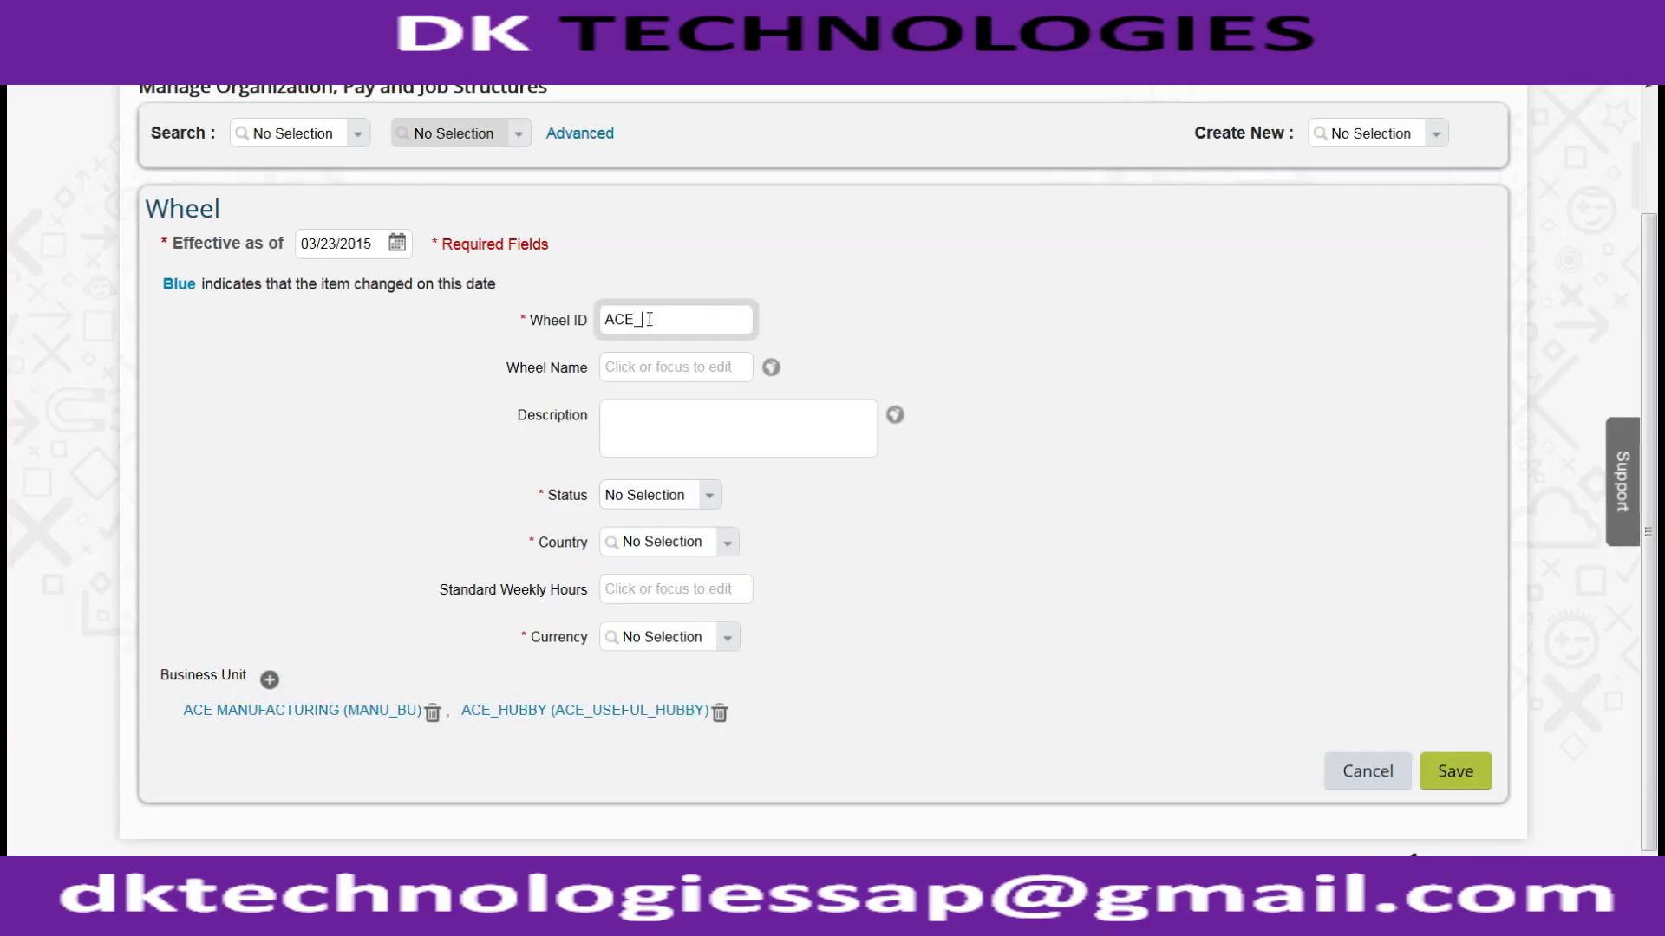
pyautogui.write('GE_')
pyautogui.write('COPAN')
pyautogui.press('BackSpace')
pyautogui.press('BackSpace')
pyautogui.press('BackSpace')
pyautogui.write('MP')
pyautogui.press('Tab')
pyautogui.click(709, 496)
pyautogui.click(681, 518)
# Step: Set the wheel's Country to Germany and Currency to EUR
pyautogui.click(698, 543)
pyautogui.write('Germany')
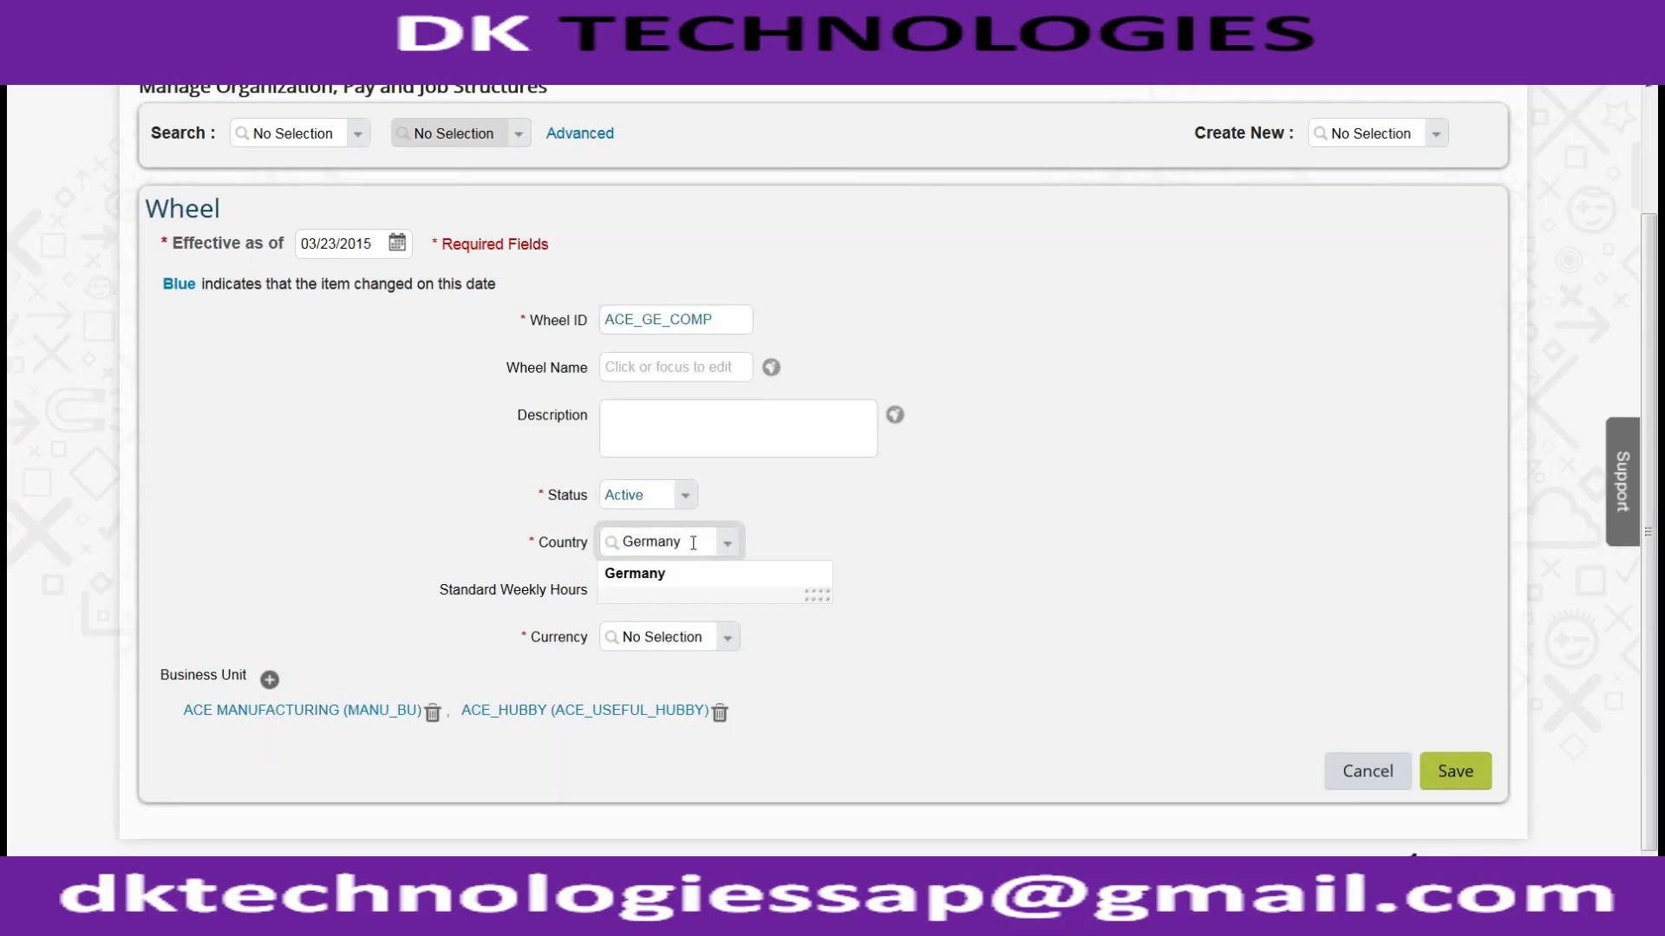
pyautogui.click(691, 617)
pyautogui.click(685, 638)
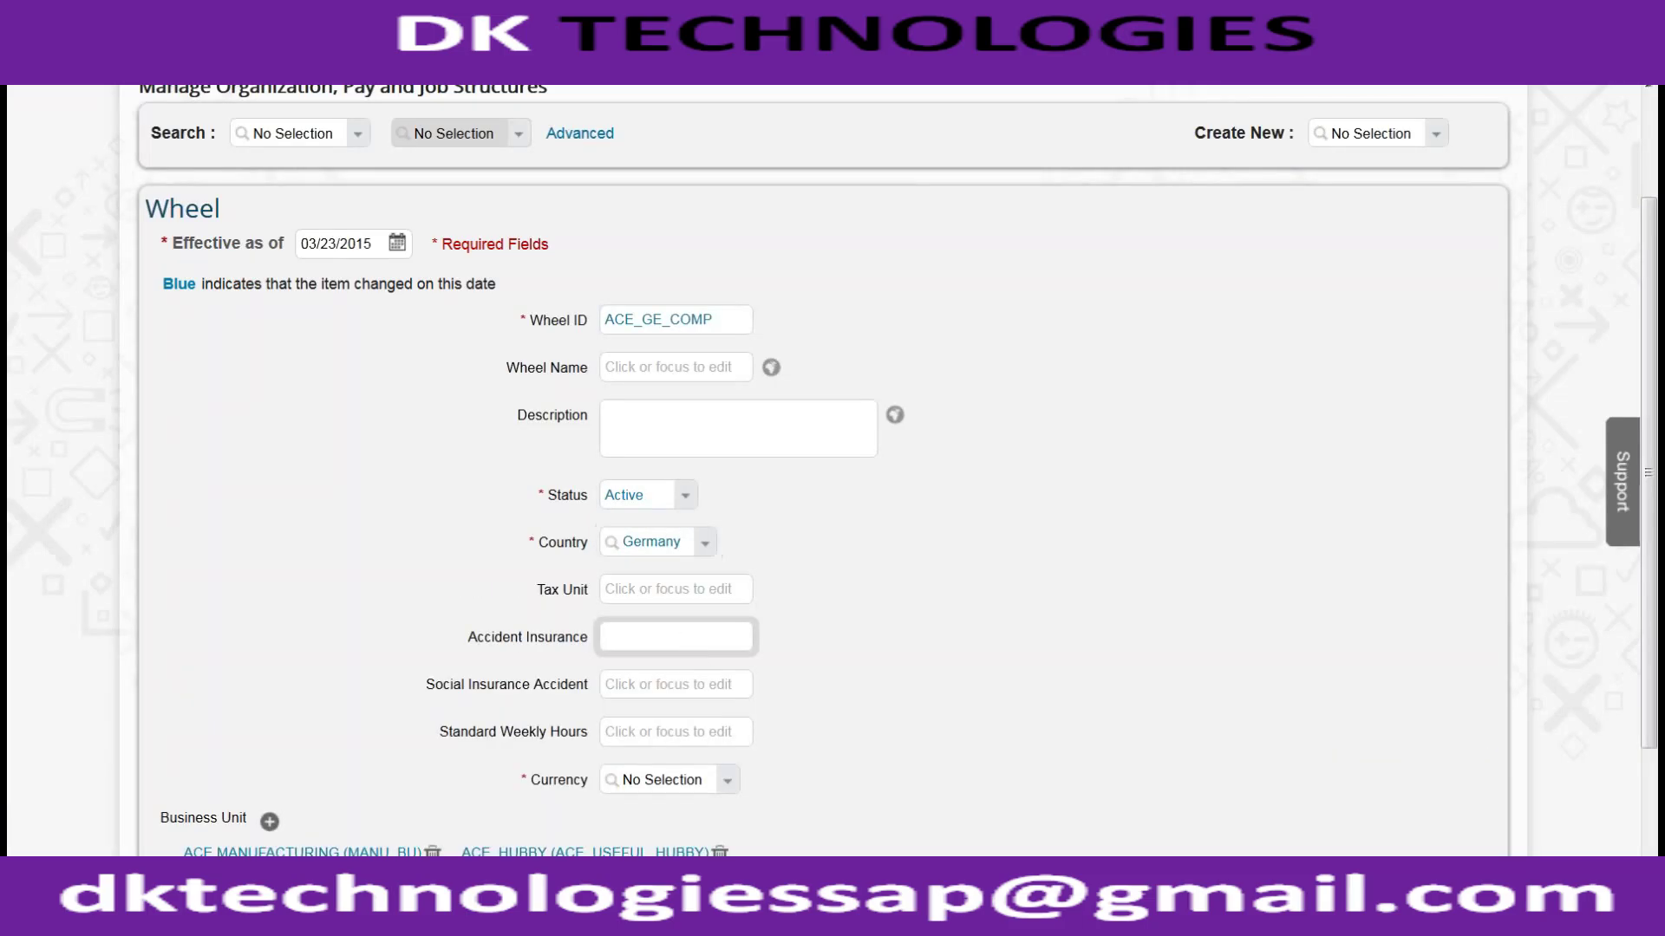
pyautogui.click(694, 783)
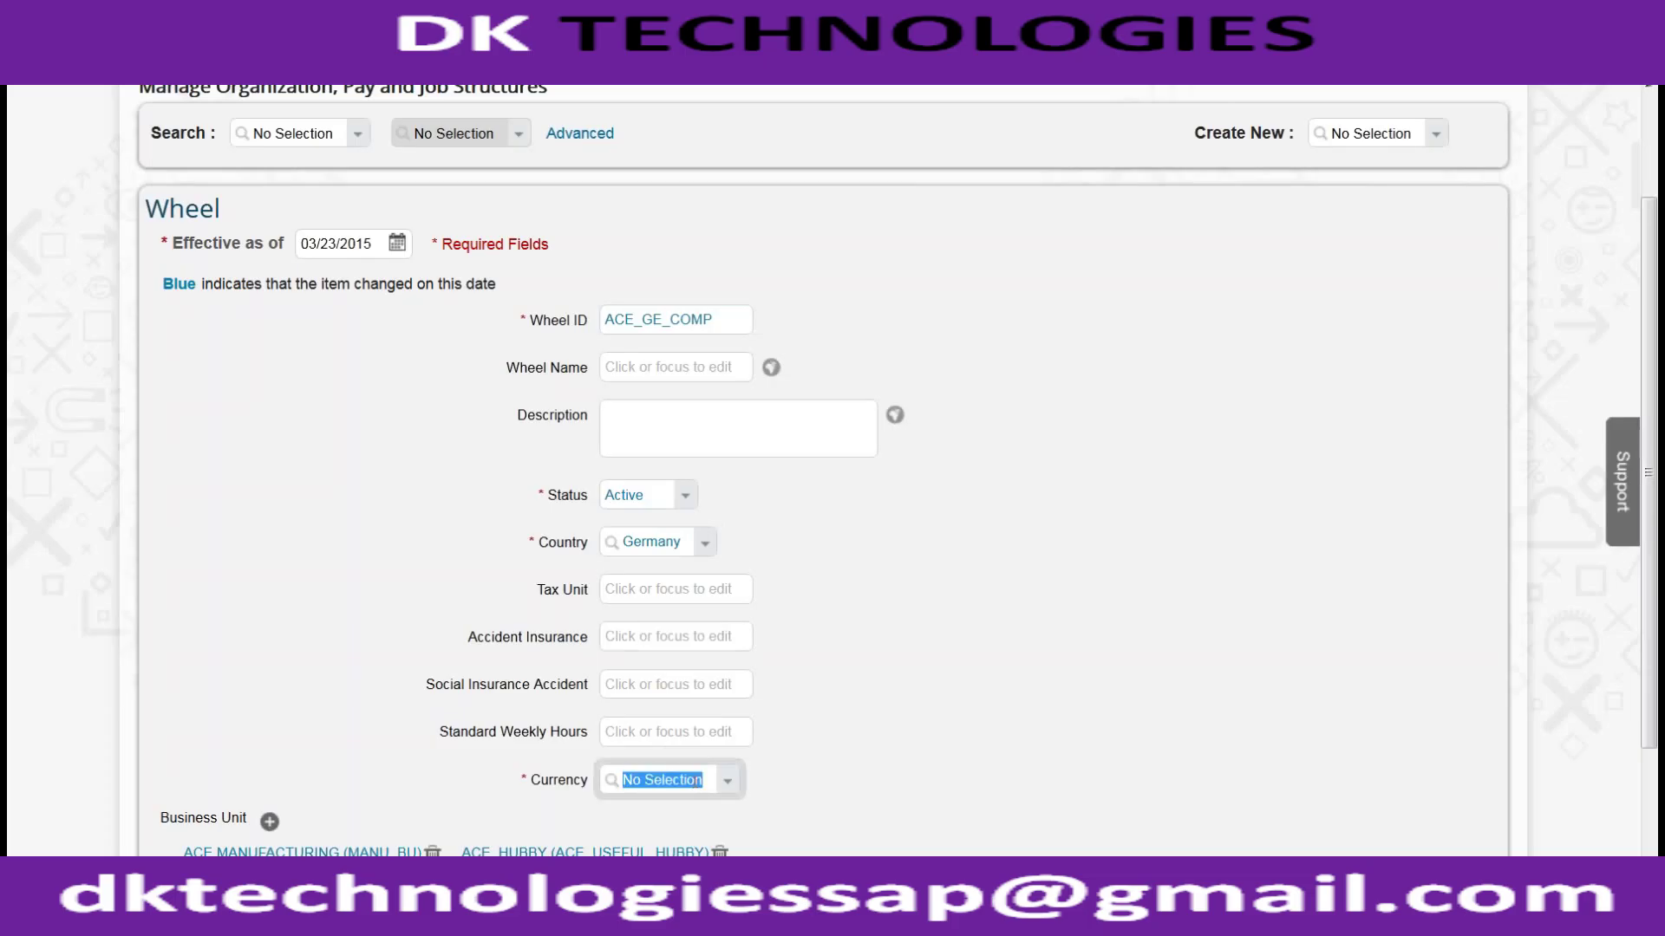
pyautogui.write('U')
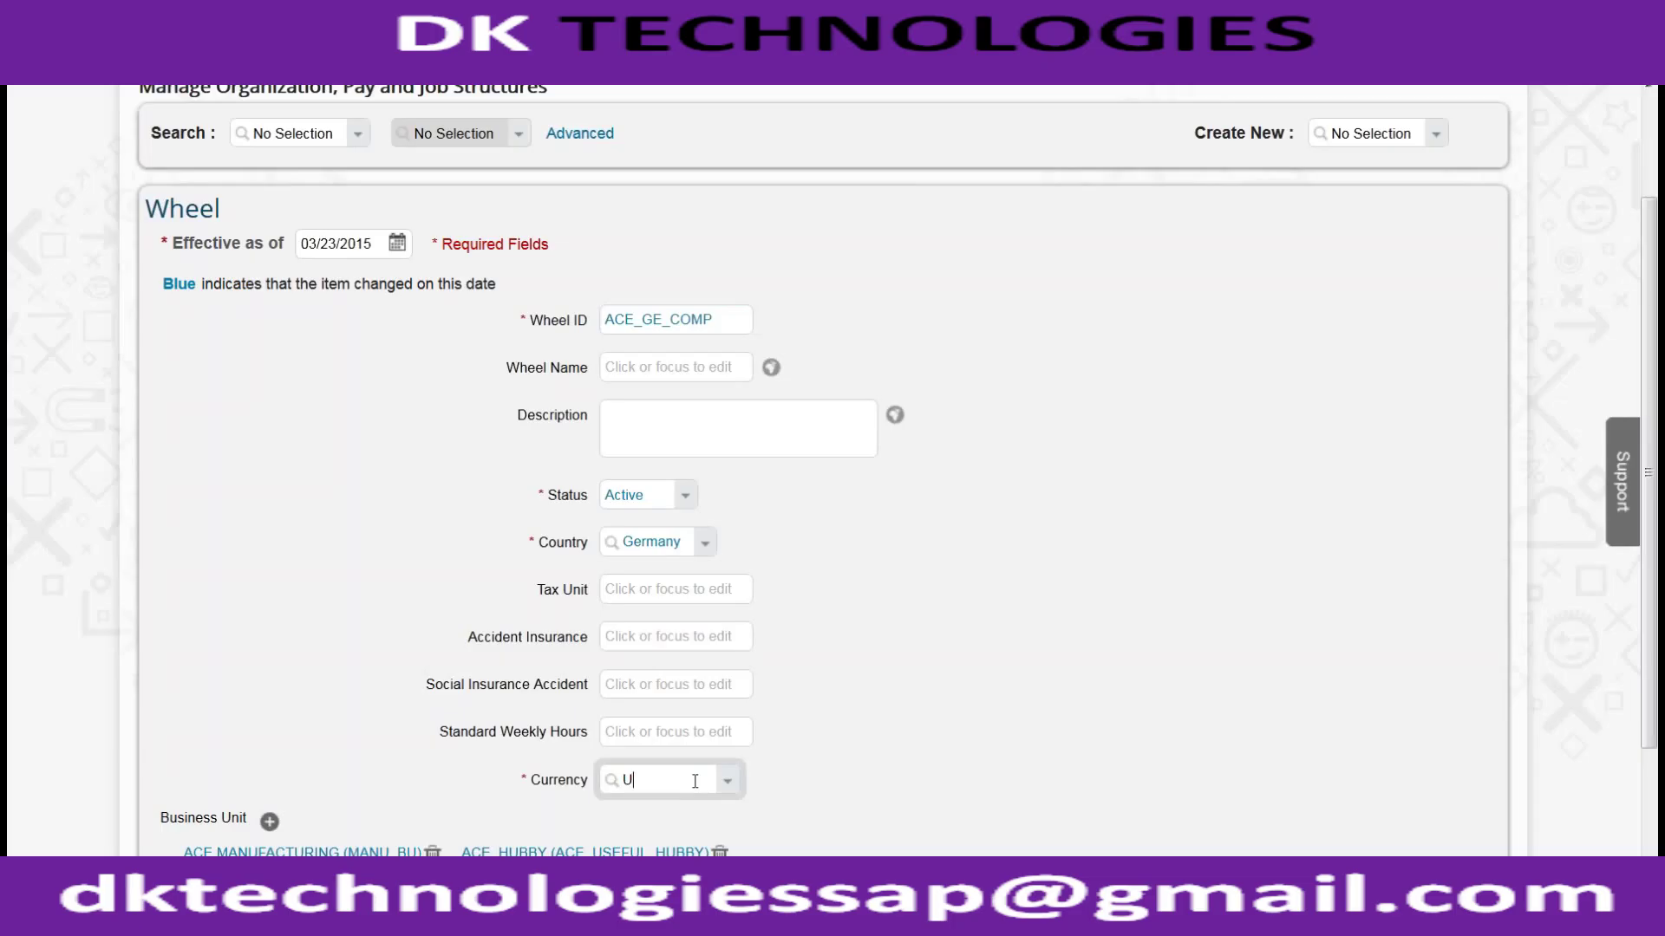
pyautogui.write('SD')
pyautogui.press('BackSpace')
pyautogui.press('BackSpace')
pyautogui.press('BackSpace')
pyautogui.write('Euro')
pyautogui.press('BackSpace')
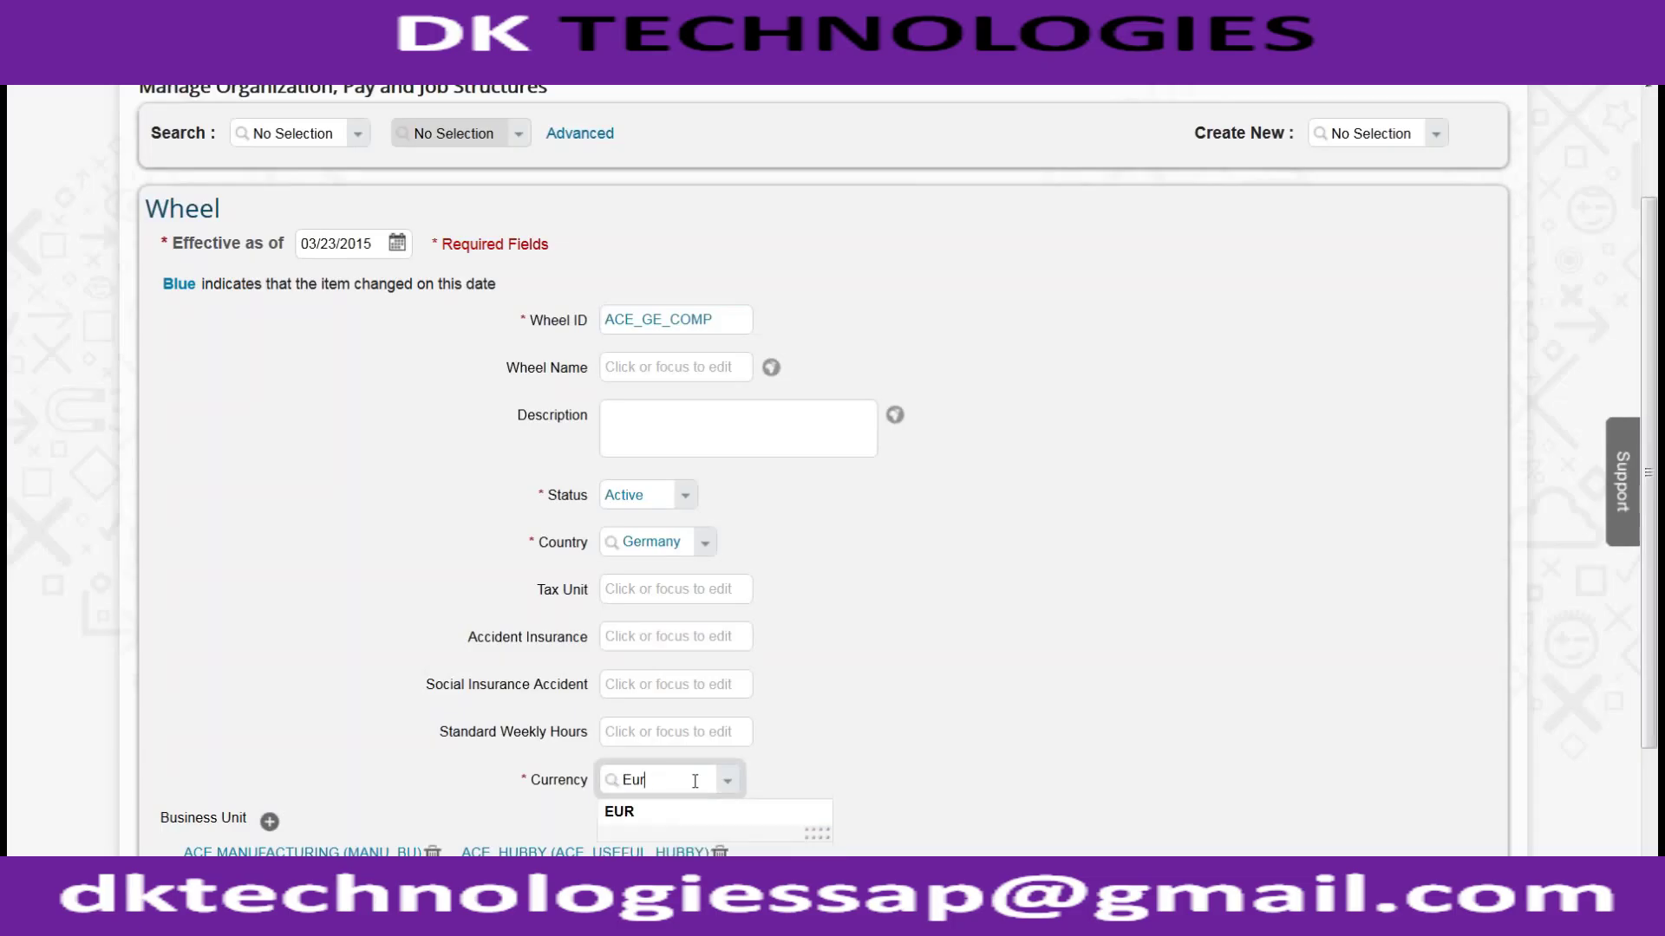
pyautogui.click(707, 812)
pyautogui.scroll(-2, 824, 675)
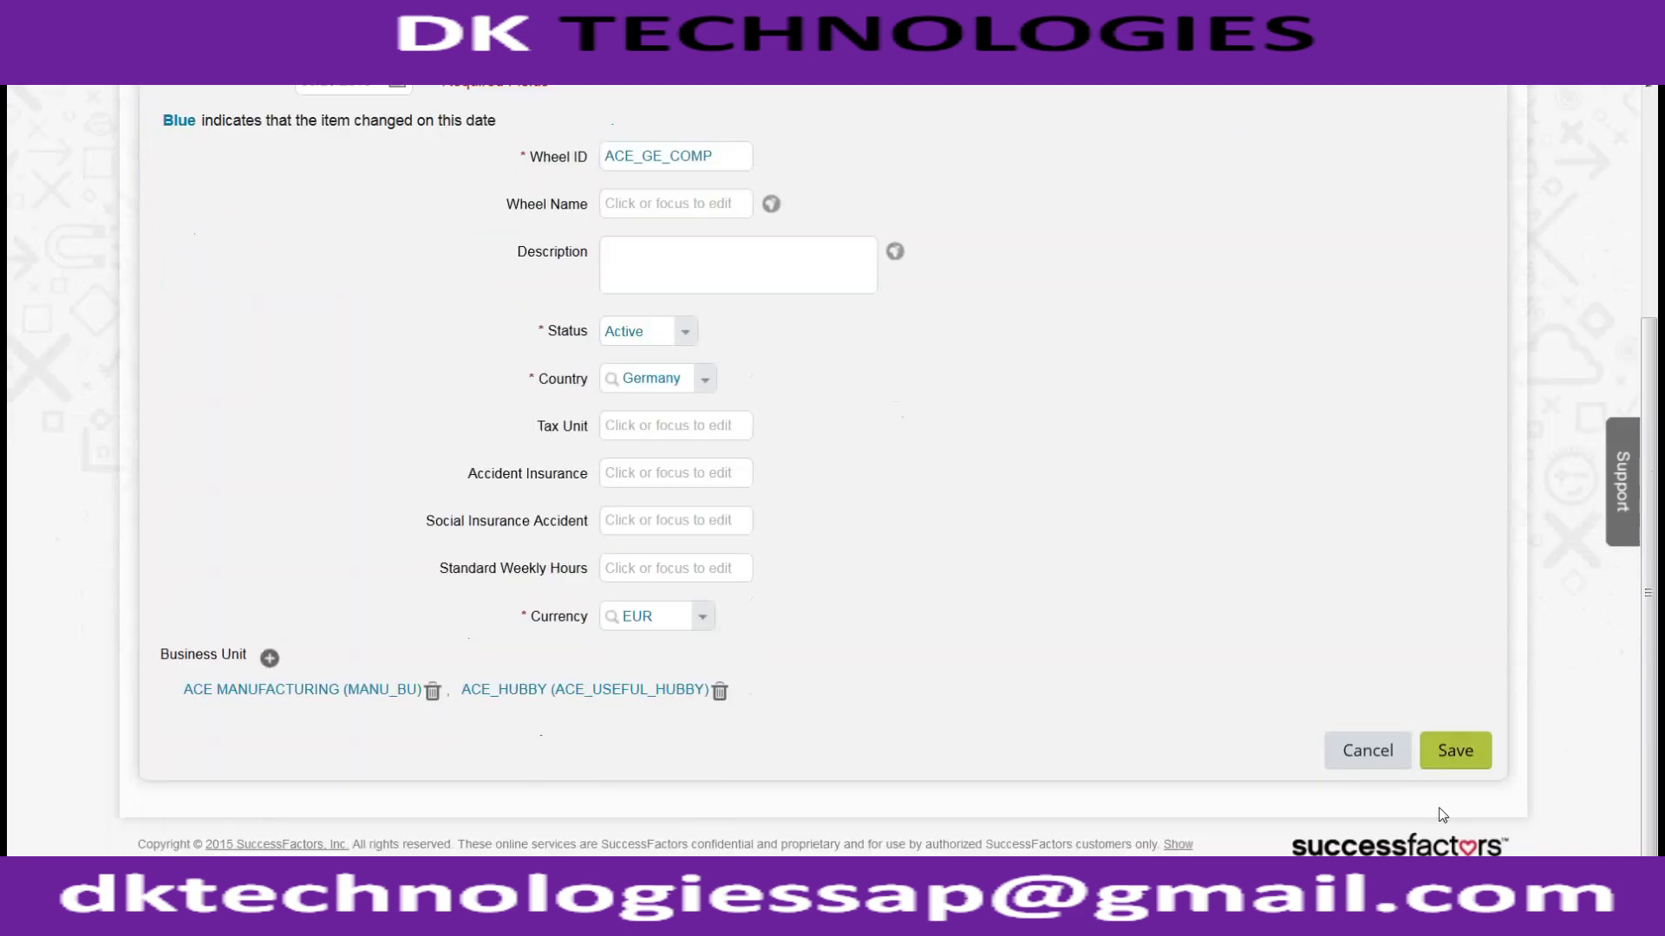
# Step: Save wheel ACE_GE_COMP, creating its record effective 03/23/2015
pyautogui.click(1441, 757)
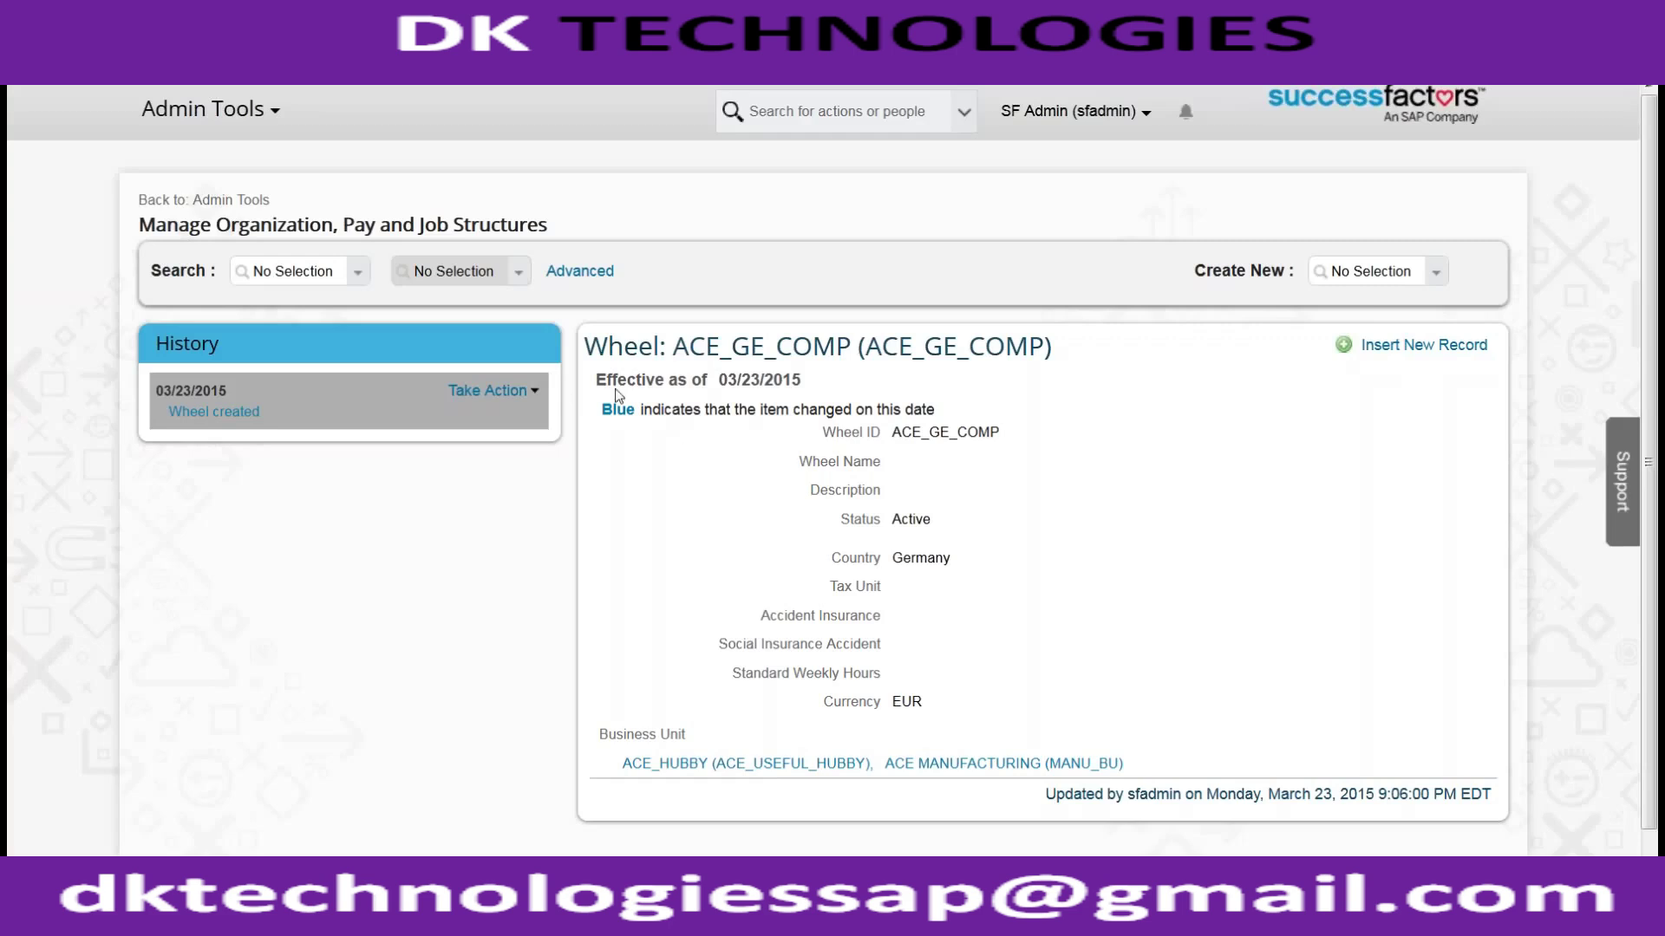
pyautogui.click(365, 282)
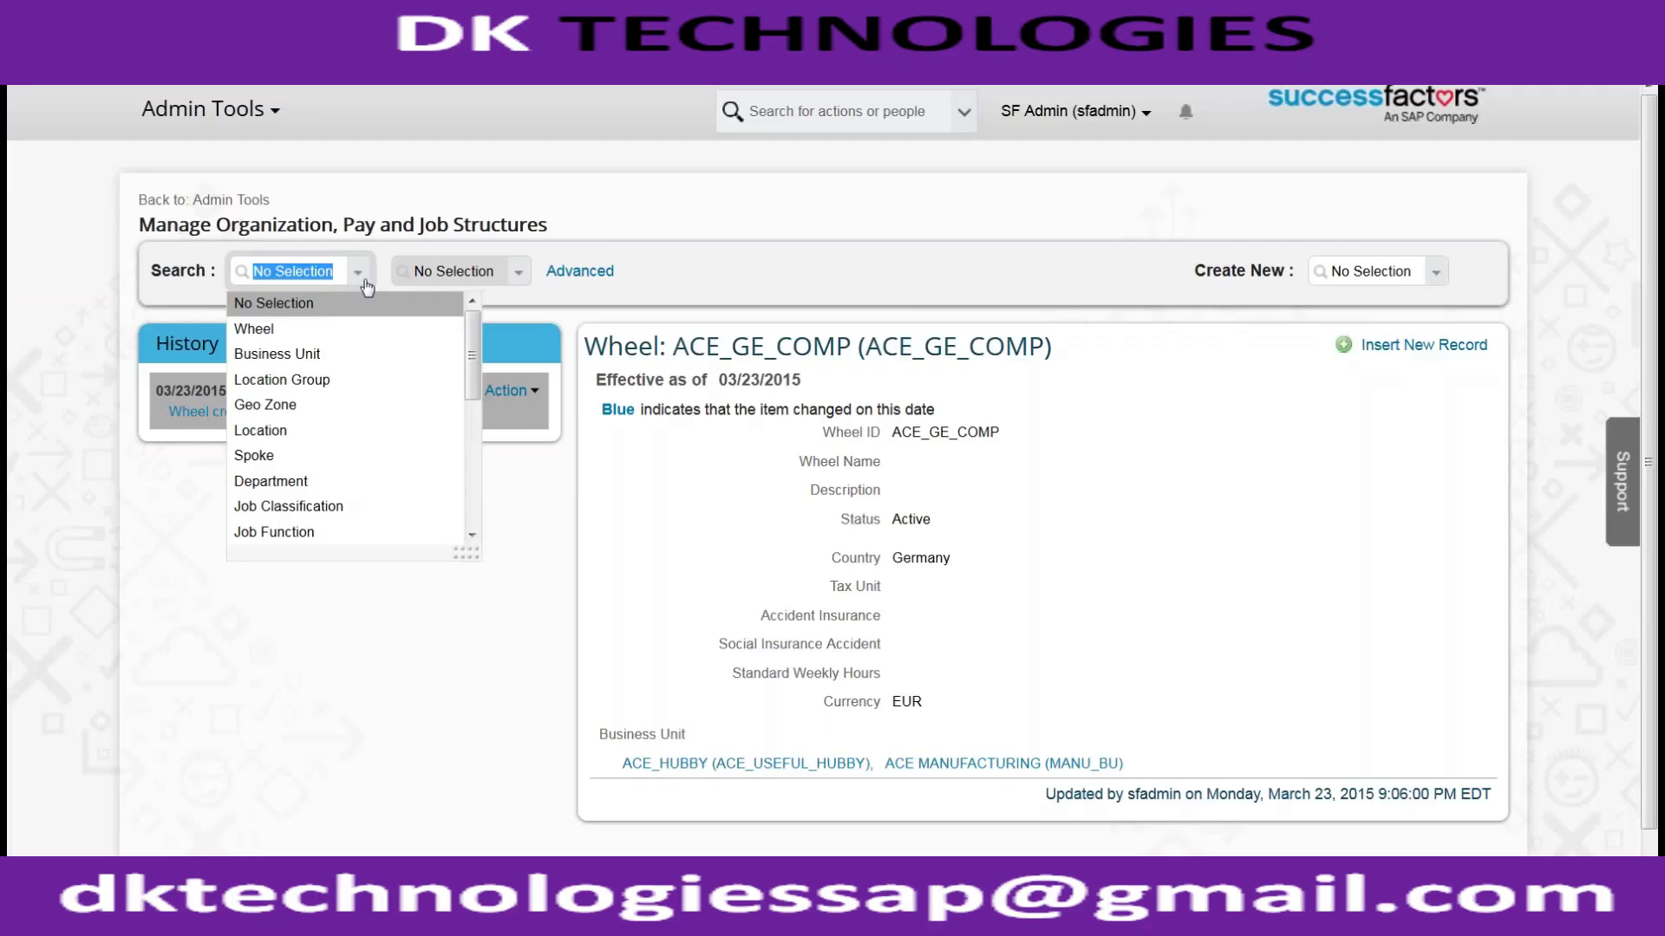
# Step: Search wheels for 'ACE_', open Ace Australia (ACE_AUS) and view its Take Action options
pyautogui.click(349, 329)
pyautogui.click(478, 269)
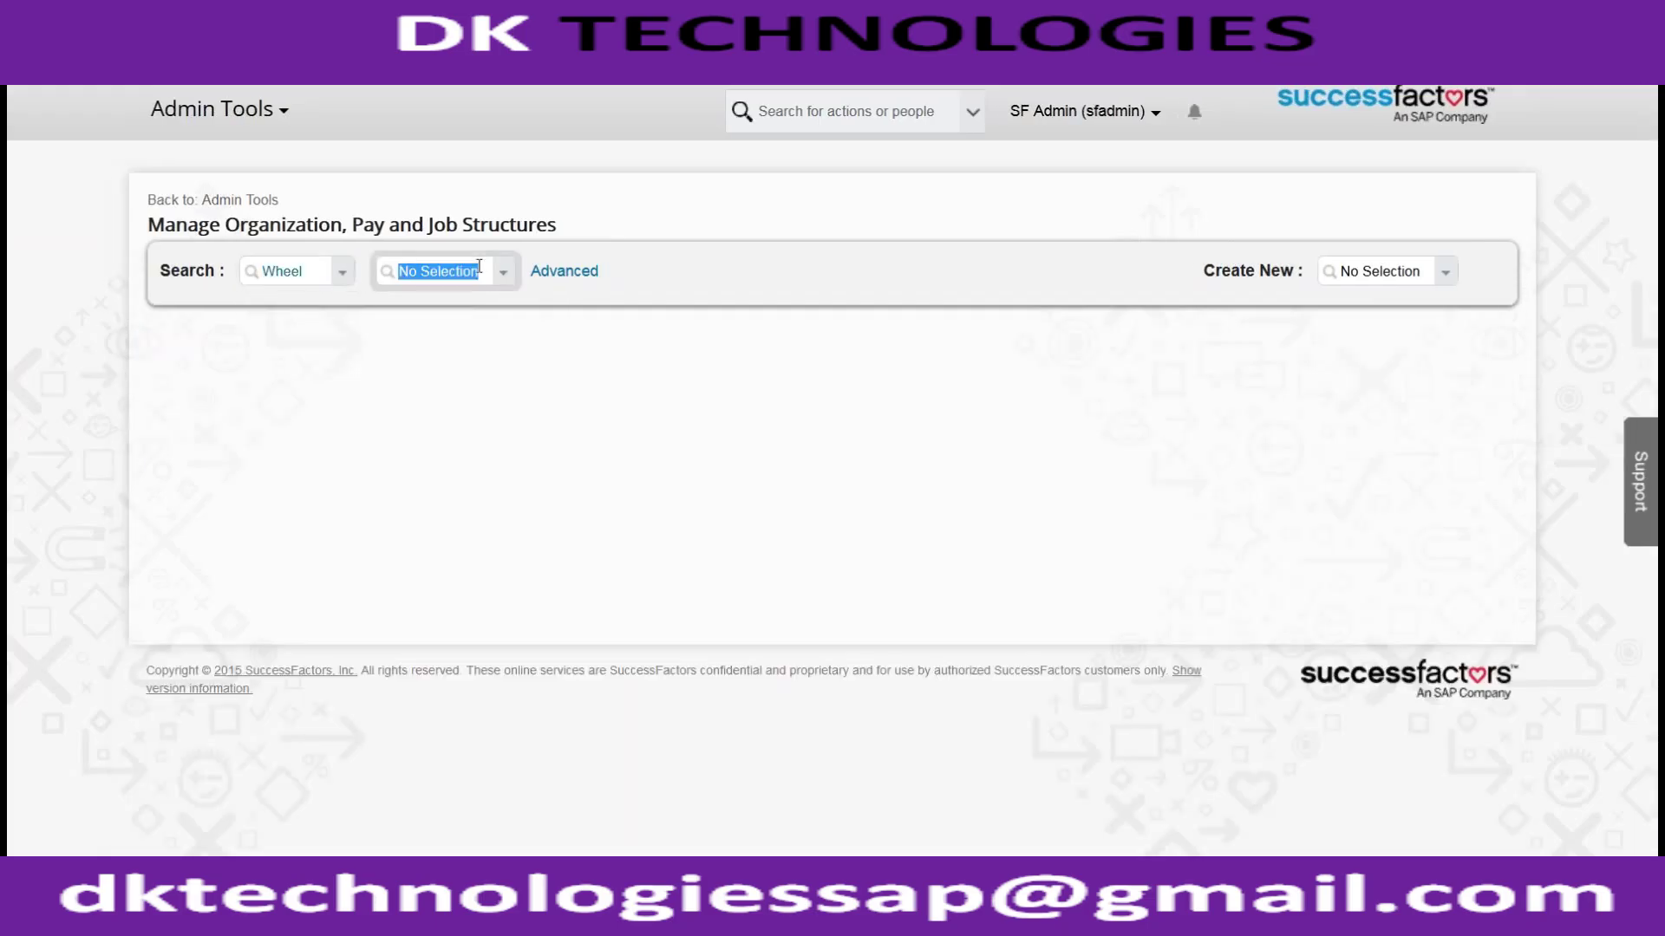
pyautogui.write('ACE_')
pyautogui.click(479, 381)
pyautogui.click(479, 387)
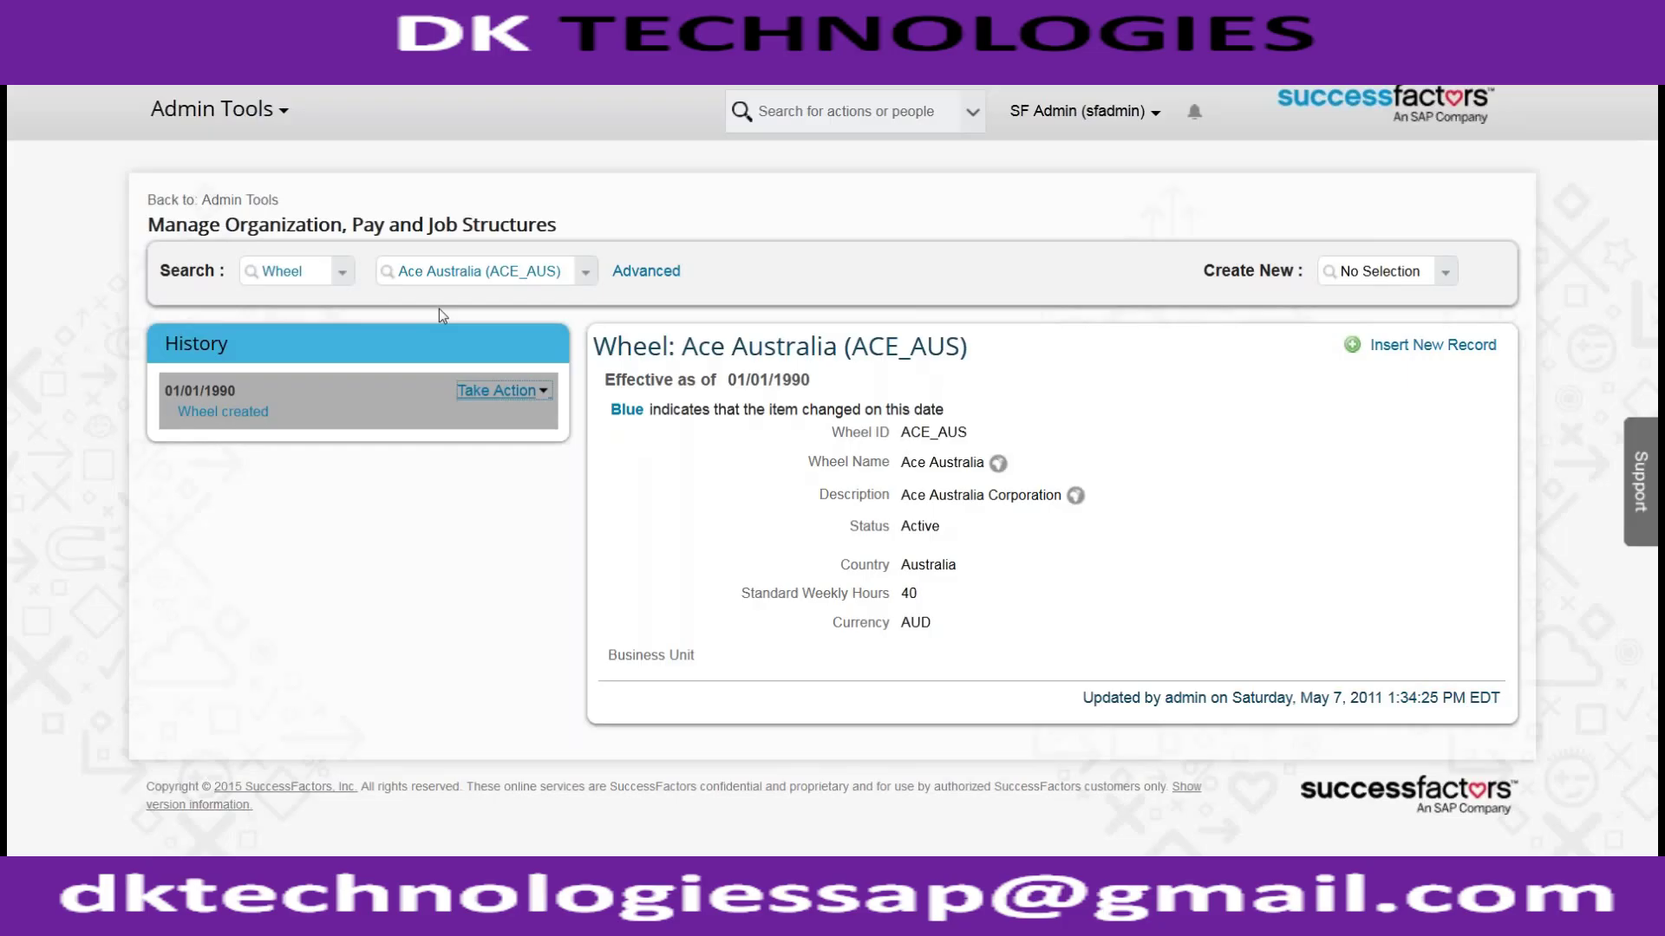
pyautogui.click(499, 390)
# Step: Highlight the empty Business Unit entry on the Ace Australia record
pyautogui.moveTo(703, 660); pyautogui.dragTo(606, 670)
pyautogui.click(713, 661)
pyautogui.moveTo(707, 661); pyautogui.dragTo(640, 662)
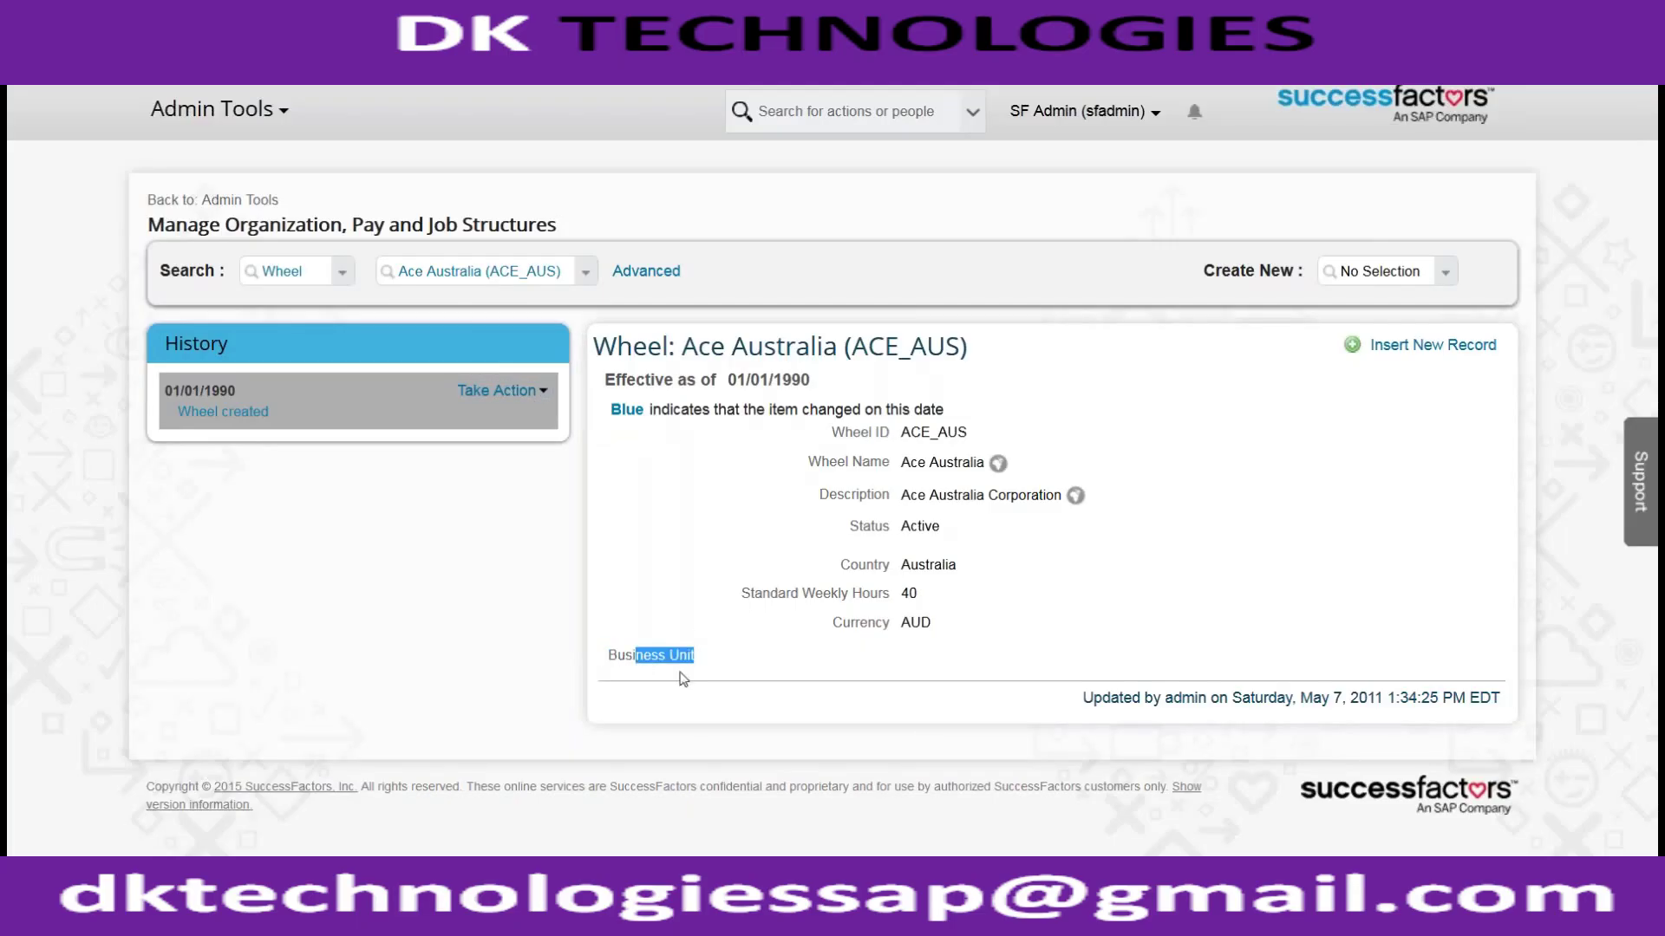
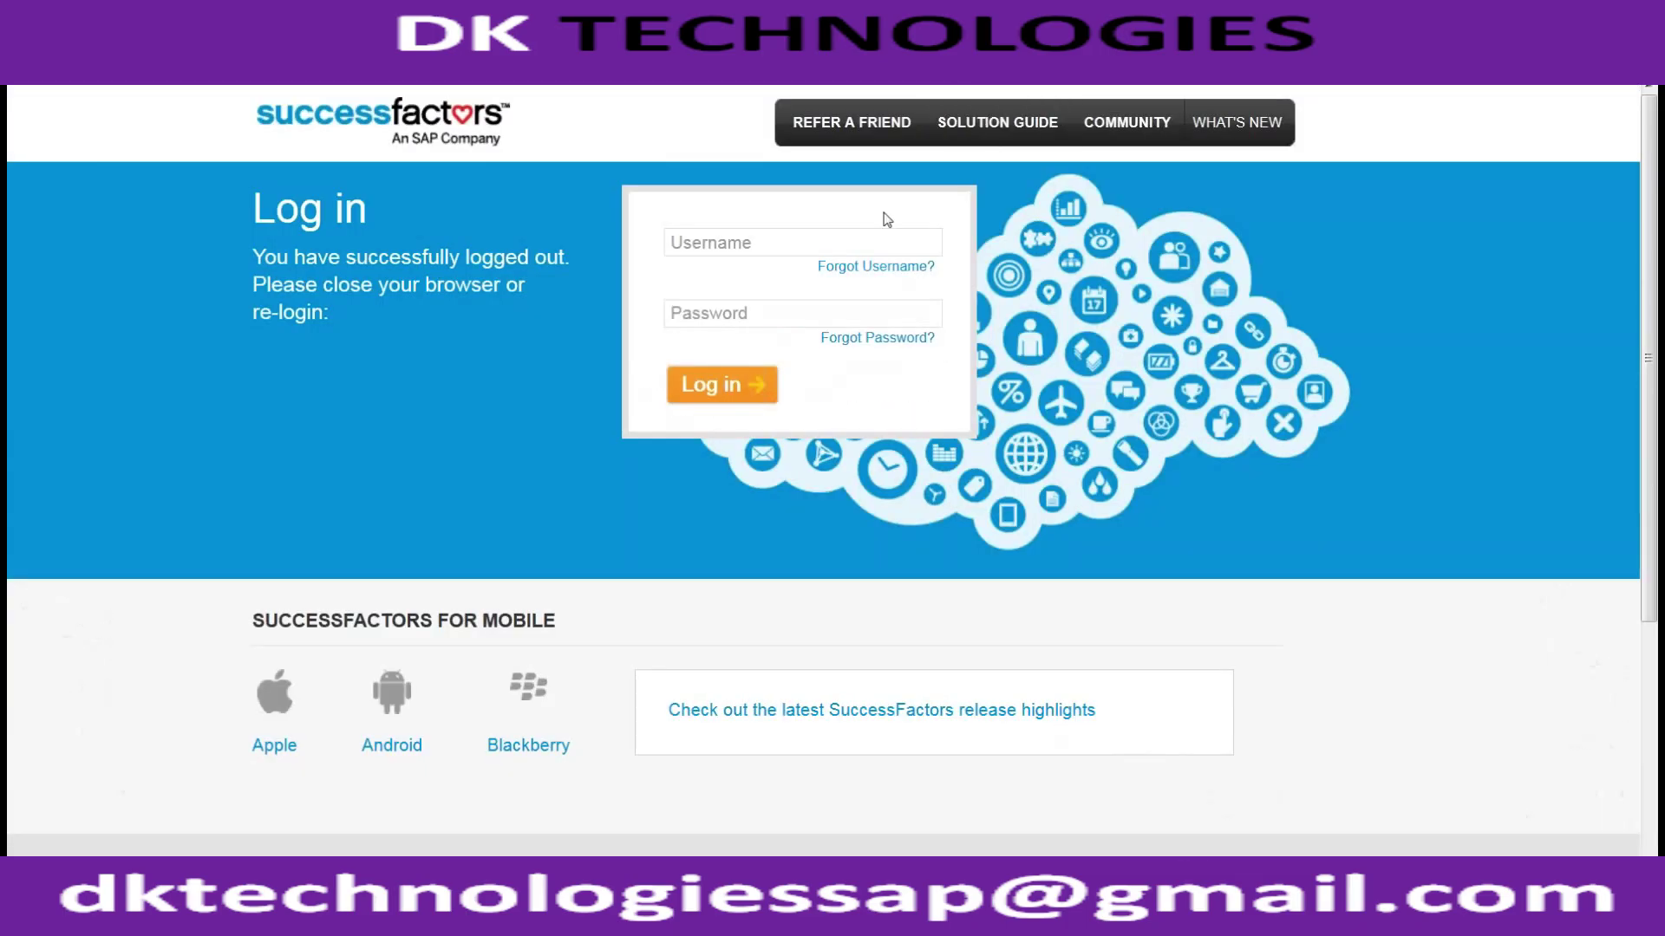
# Step: Log out of the SuccessFactors admin session from the user menu
pyautogui.click(796, 236)
# Step: Log back in by entering the company ID, admin username and password
pyautogui.press('BackSpace')
pyautogui.press('Return')
pyautogui.click(900, 246)
pyautogui.write('acelic')
pyautogui.press('BackSpace')
pyautogui.press('BackSpace')
pyautogui.press('BackSpace')
pyautogui.write('8vt')
pyautogui.press('Tab')
pyautogui.write('s')
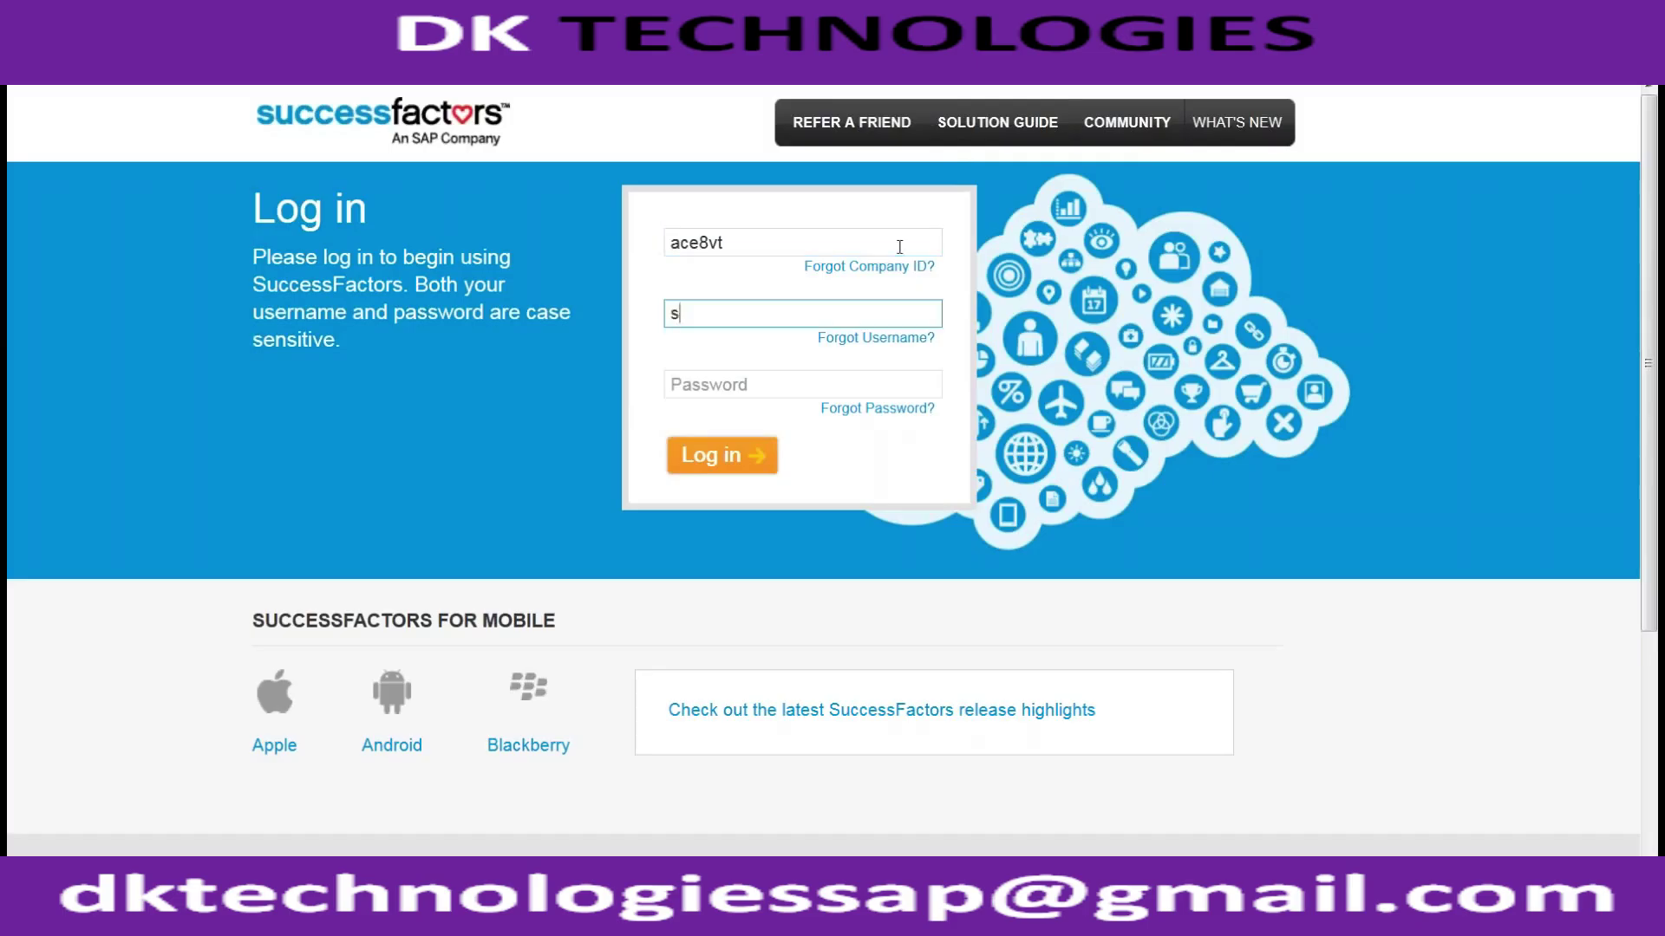
pyautogui.write('fadmin')
pyautogui.press('Tab')
pyautogui.write('*********')
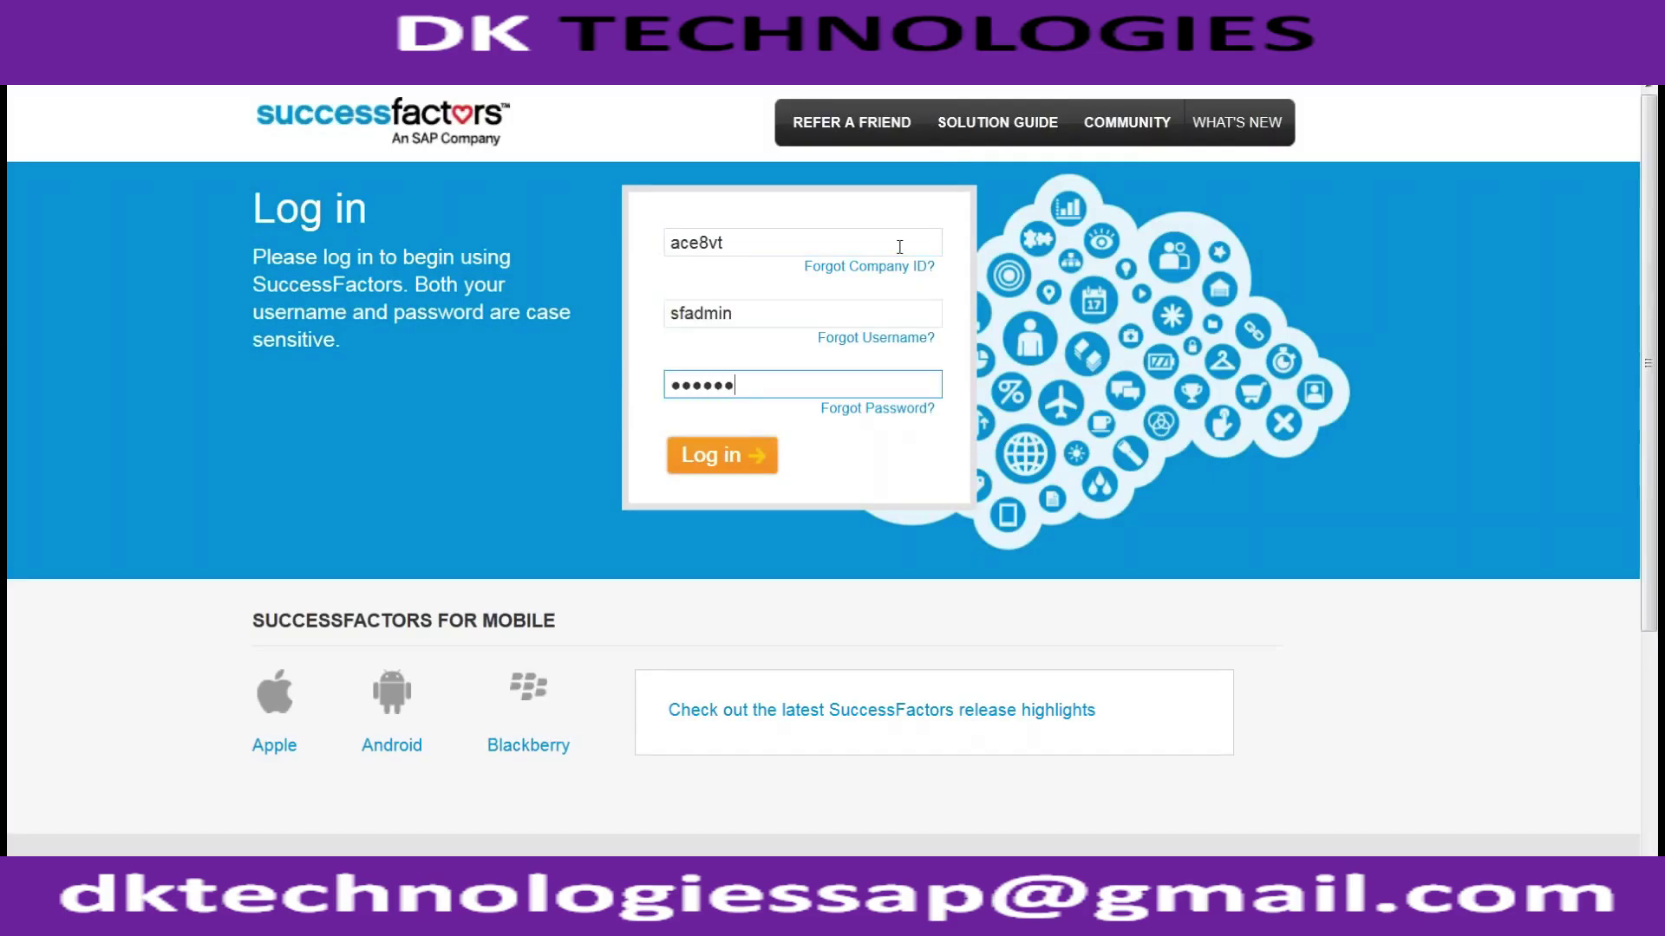
pyautogui.write('****')
pyautogui.press('Return')
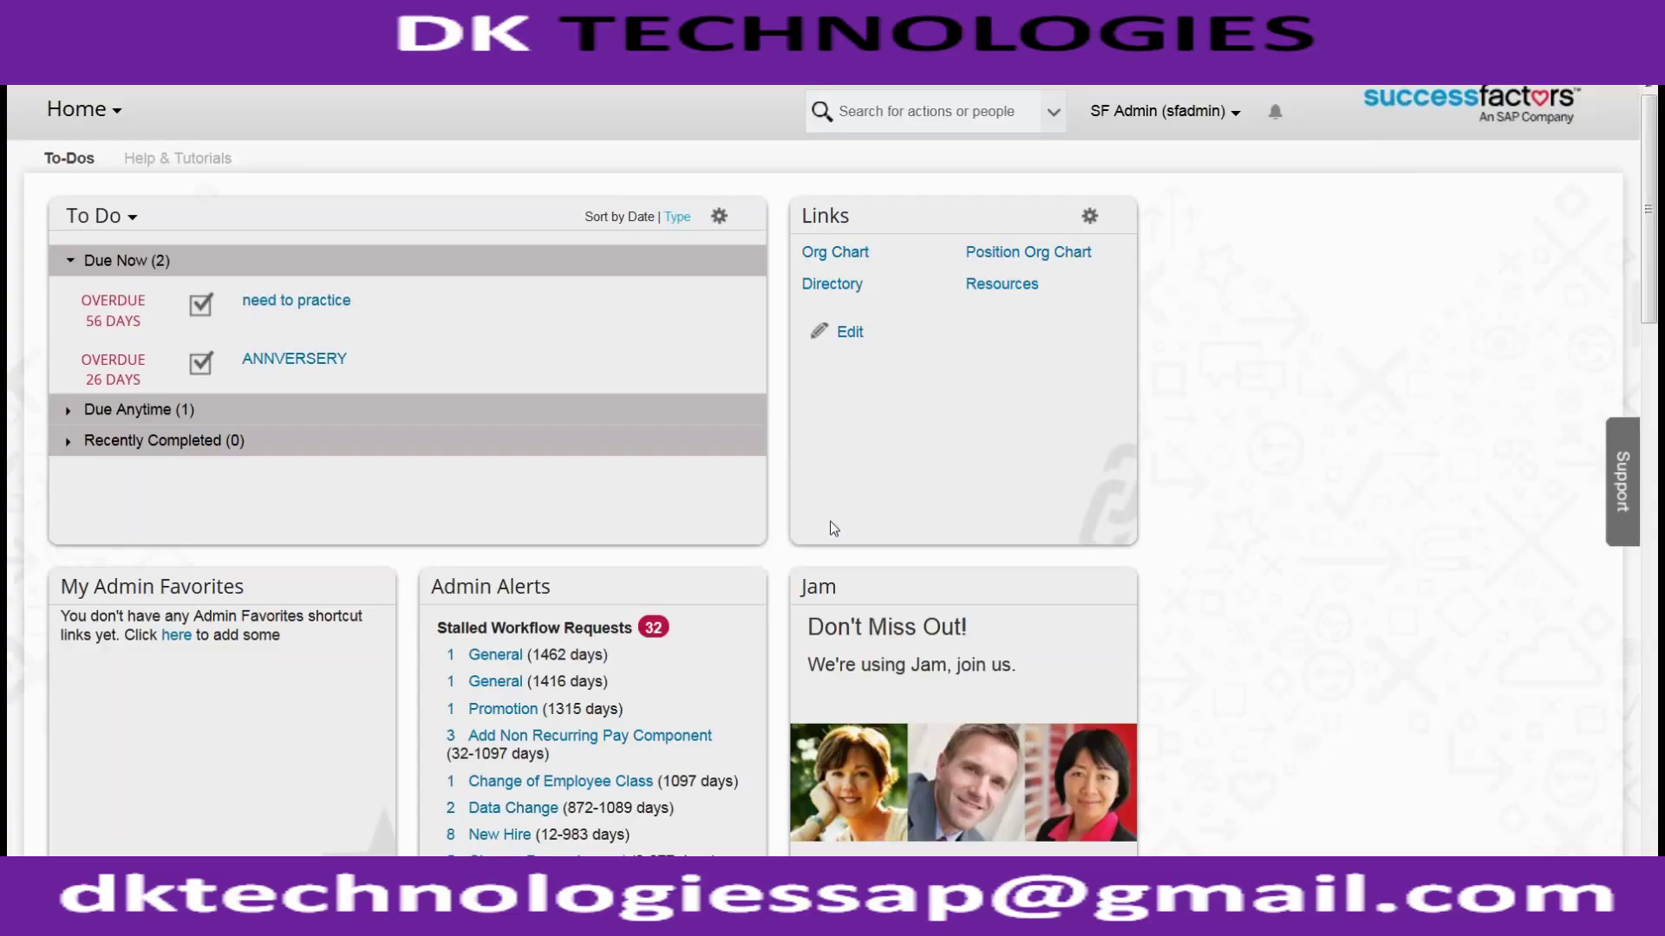
# Step: Open Manage Organization, Pay and Job Structures through Admin Tools search 'manage o'
pyautogui.click(1193, 112)
pyautogui.click(1117, 201)
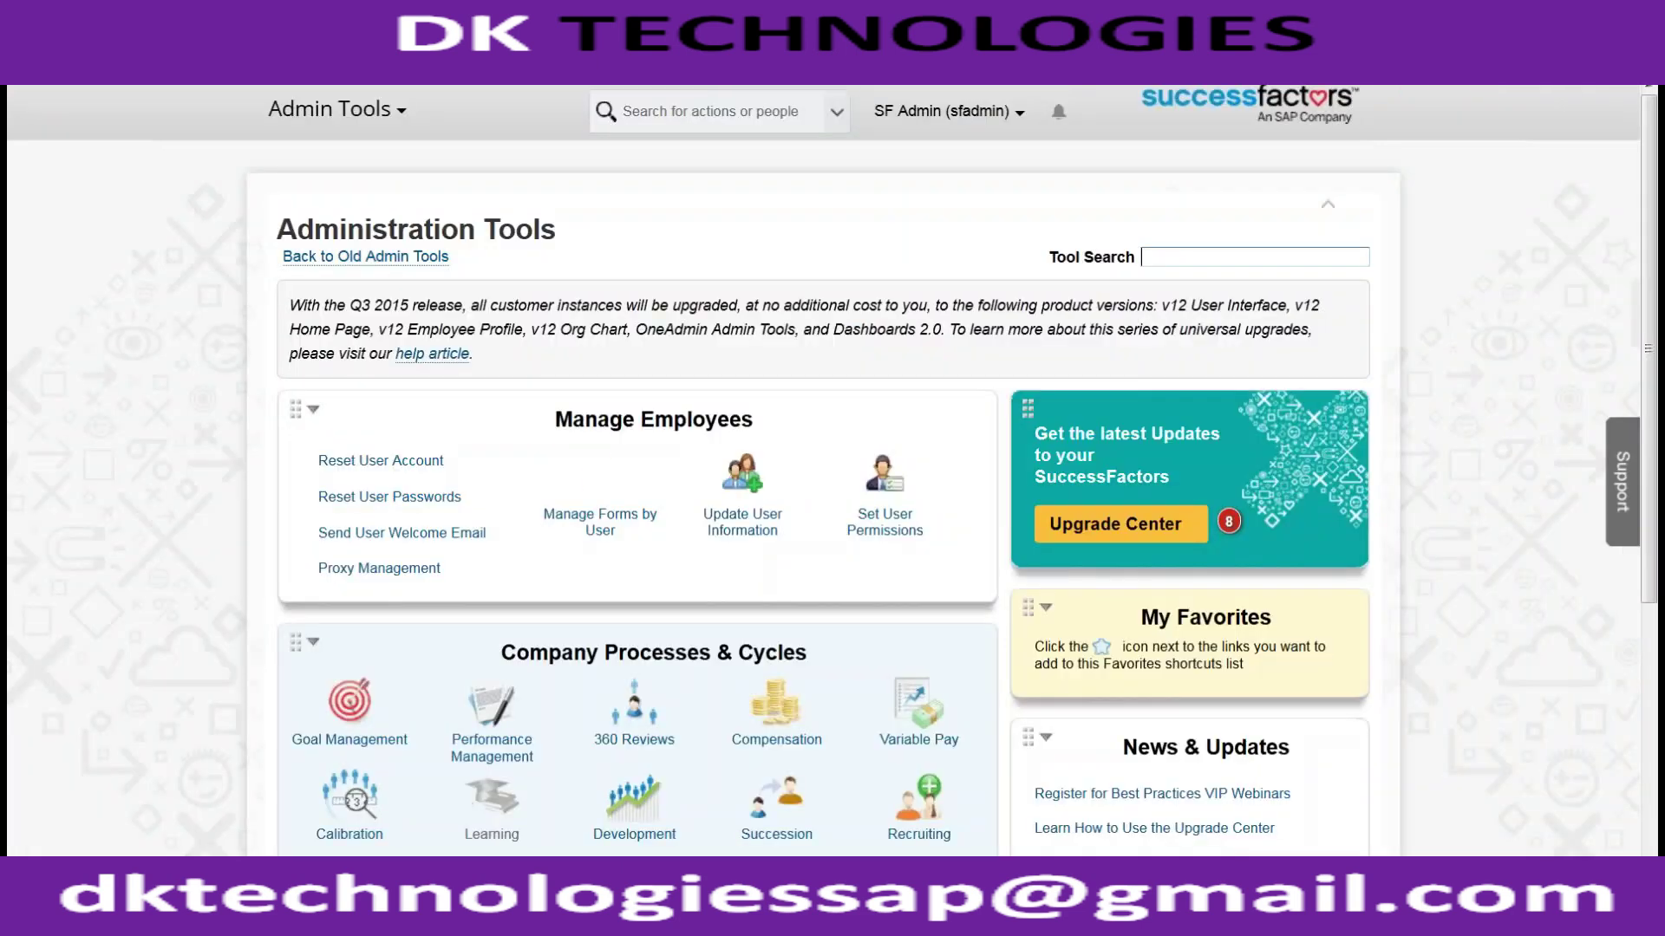
pyautogui.write('manage or')
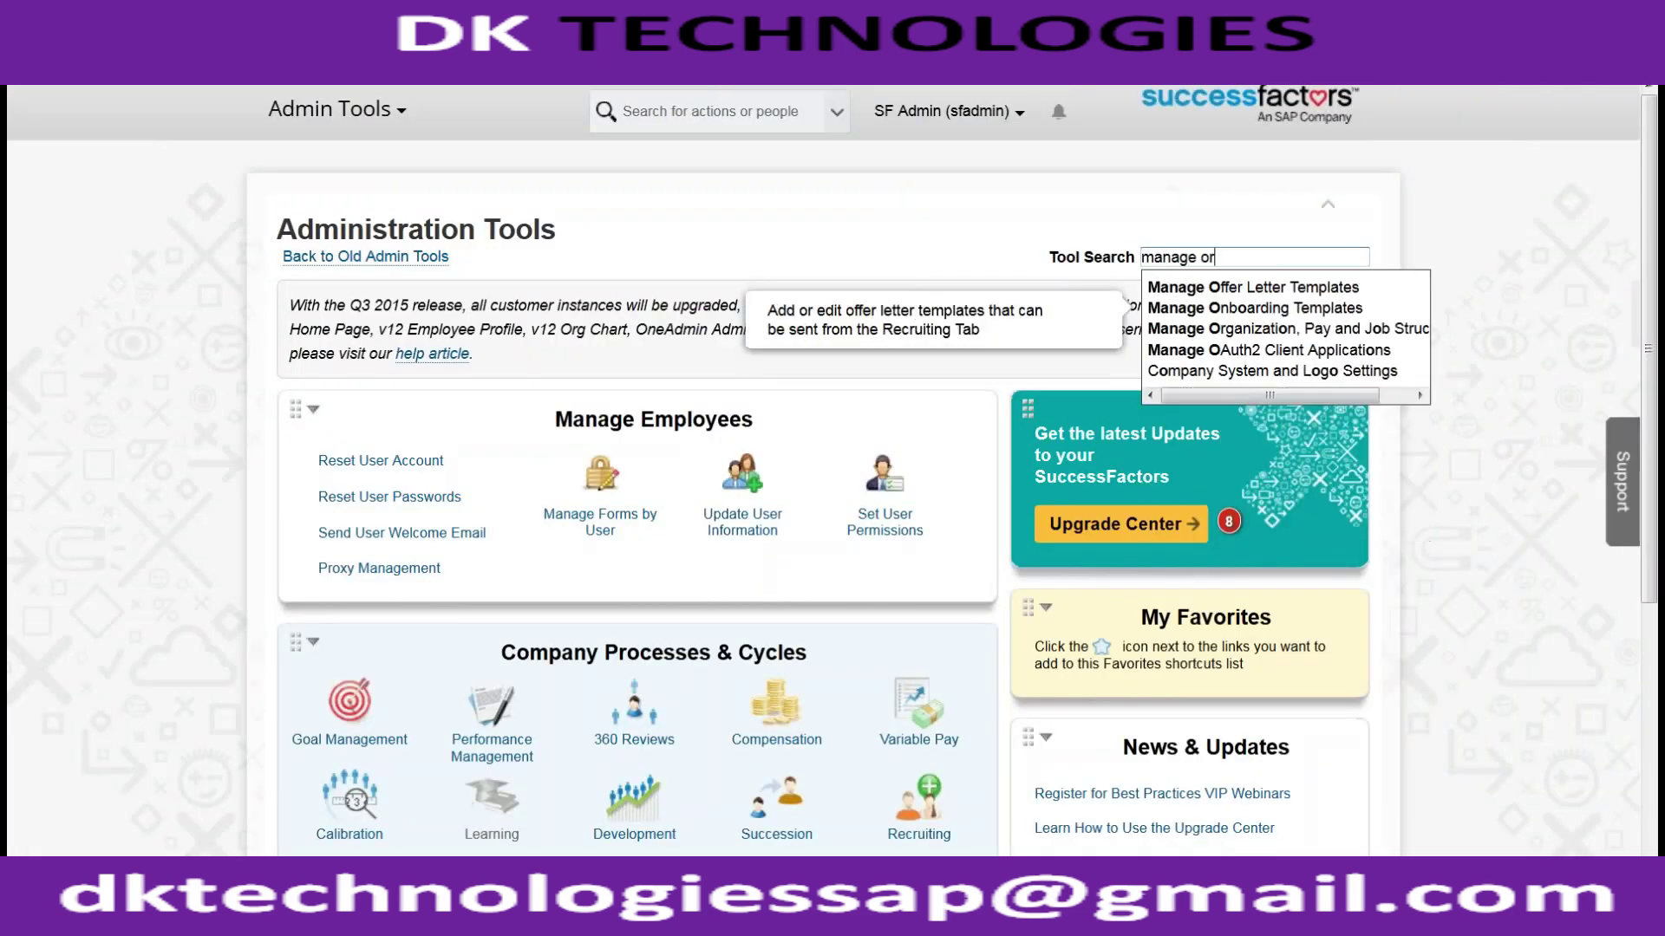
pyautogui.press('Down')
pyautogui.press('Down')
pyautogui.press('Return')
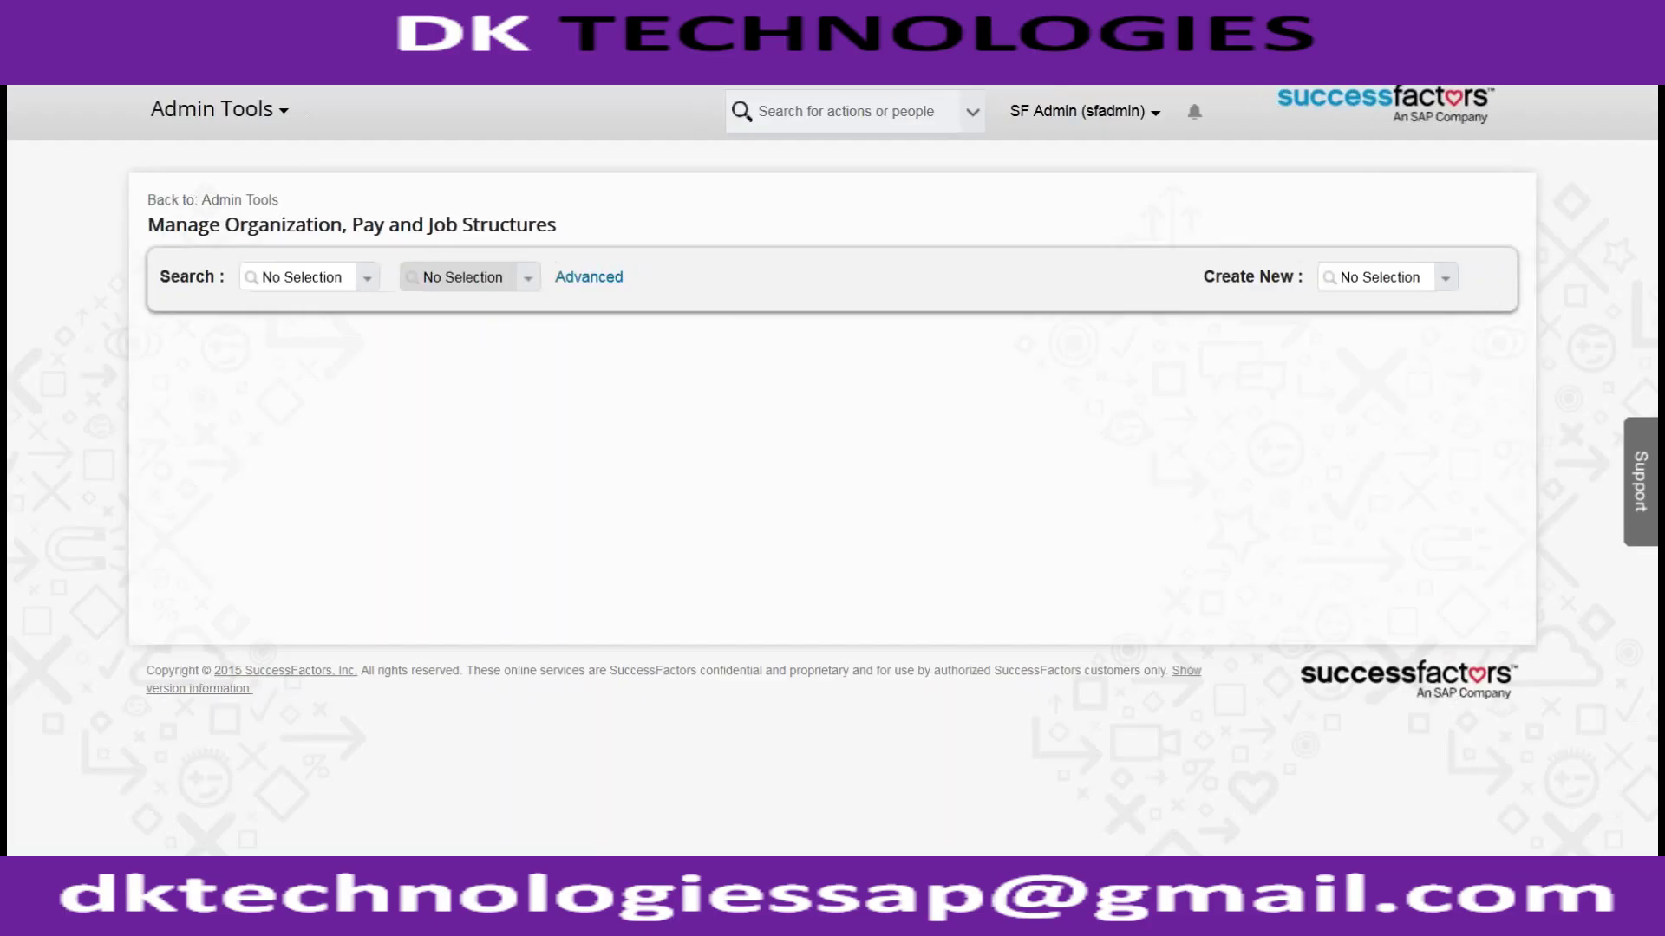
pyautogui.click(1438, 279)
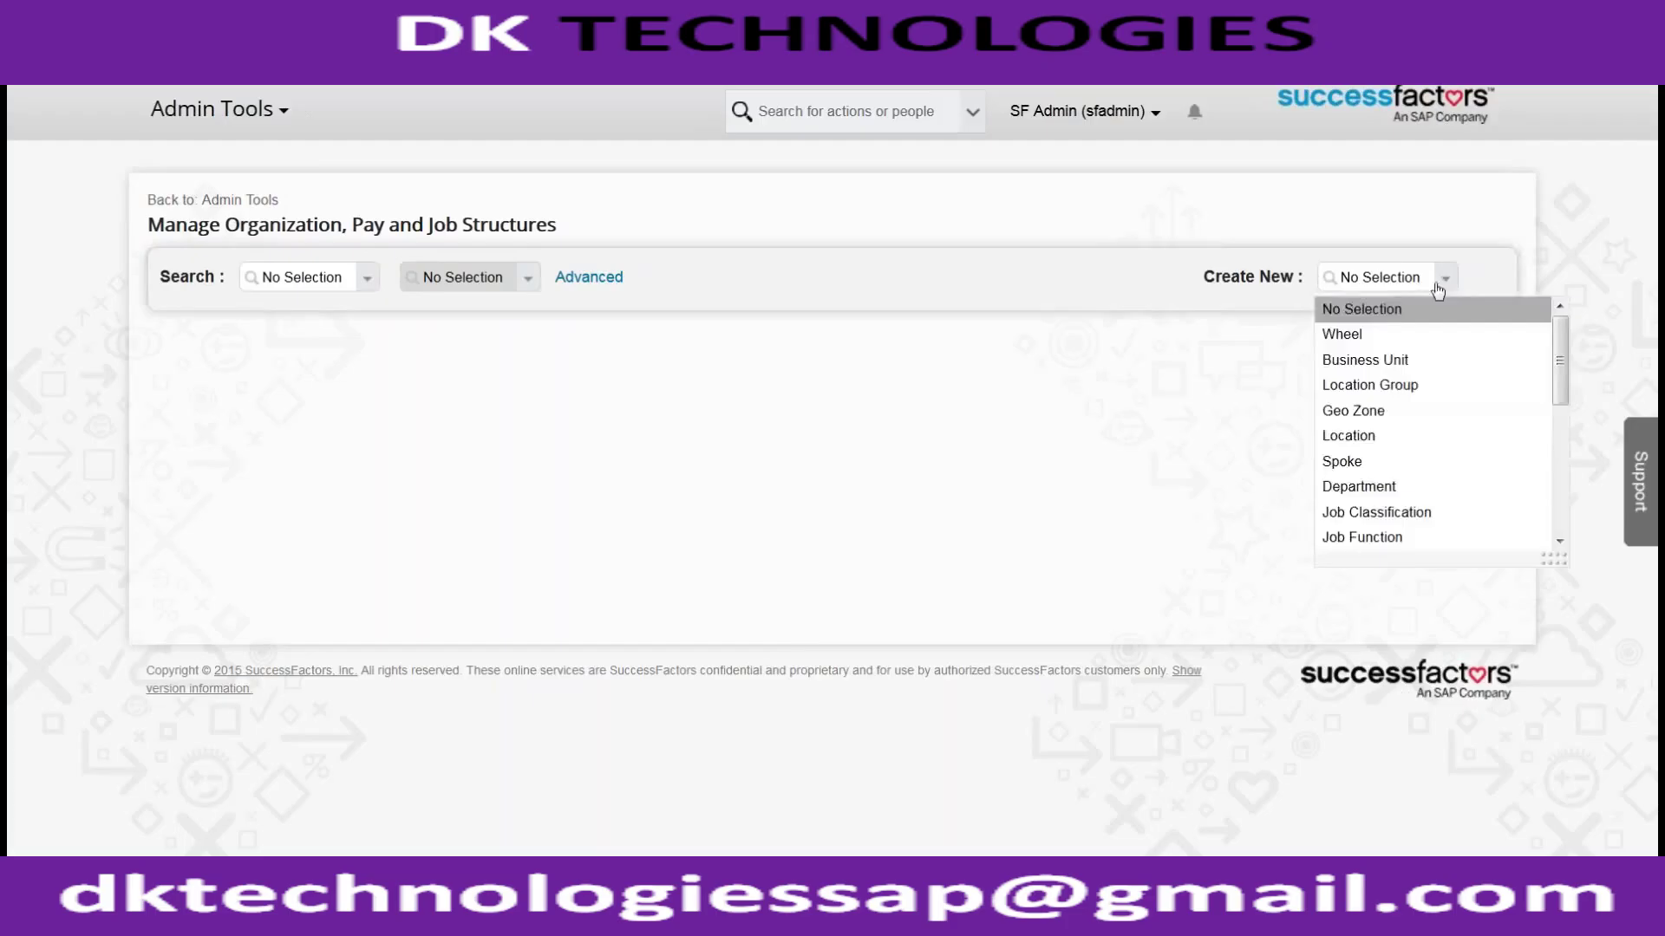
# Step: Start a new wheel with ID ACE_USA_LEGAL and status Active
pyautogui.click(1372, 336)
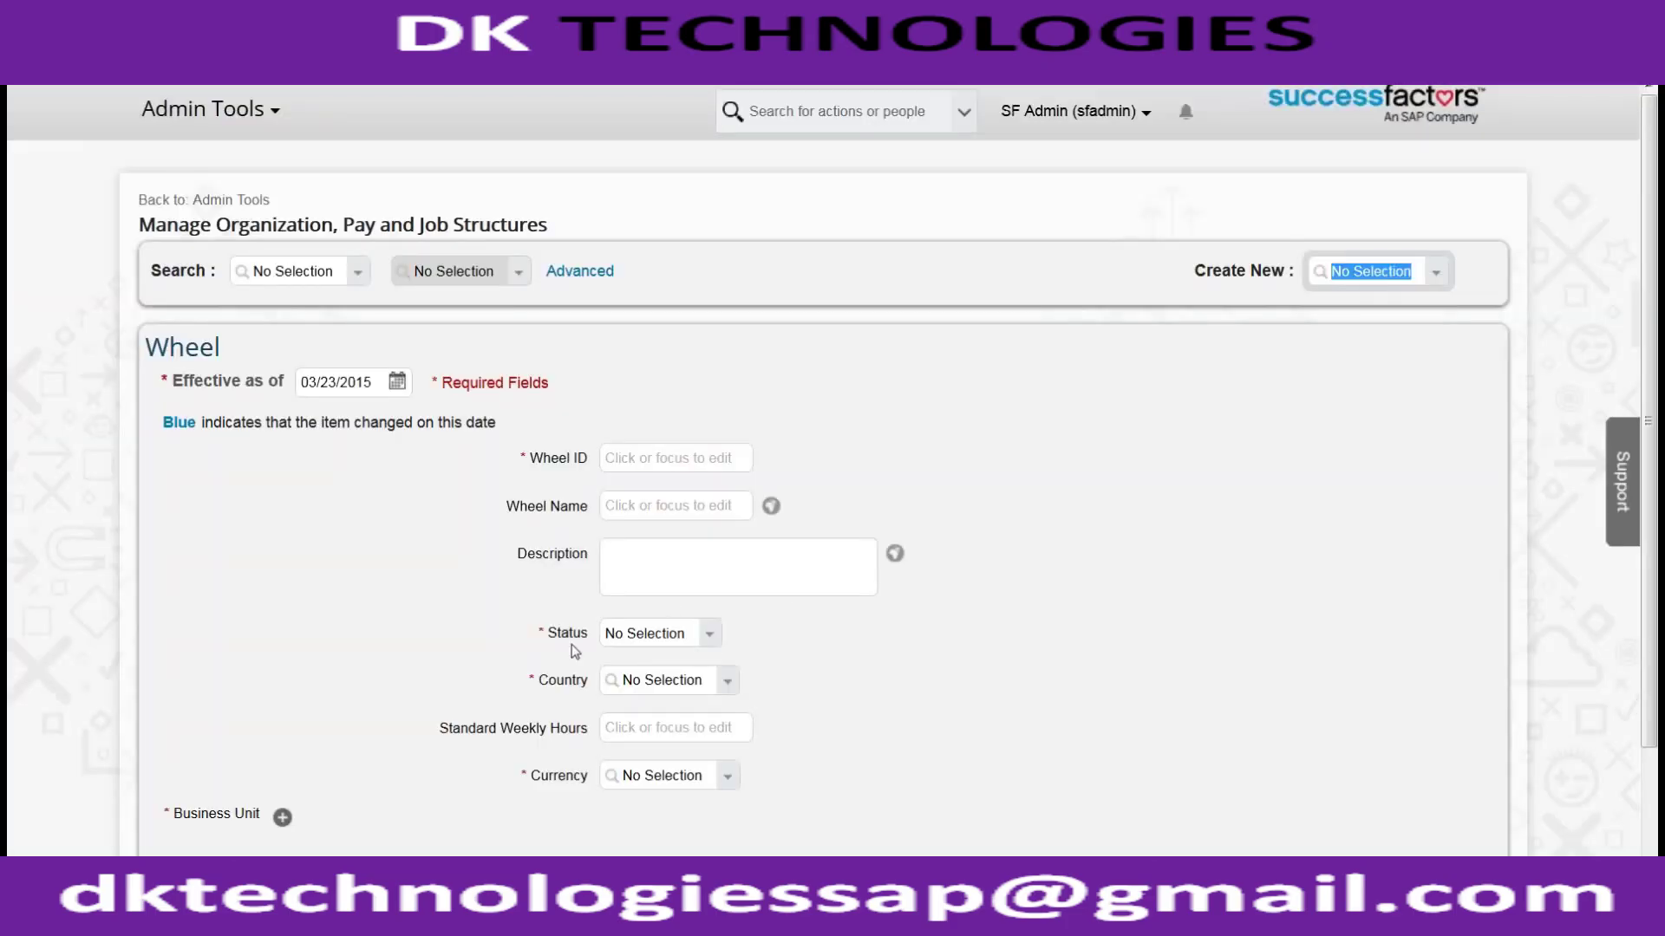
pyautogui.scroll(-2, 568, 644)
pyautogui.click(283, 678)
pyautogui.doubleClick(166, 676)
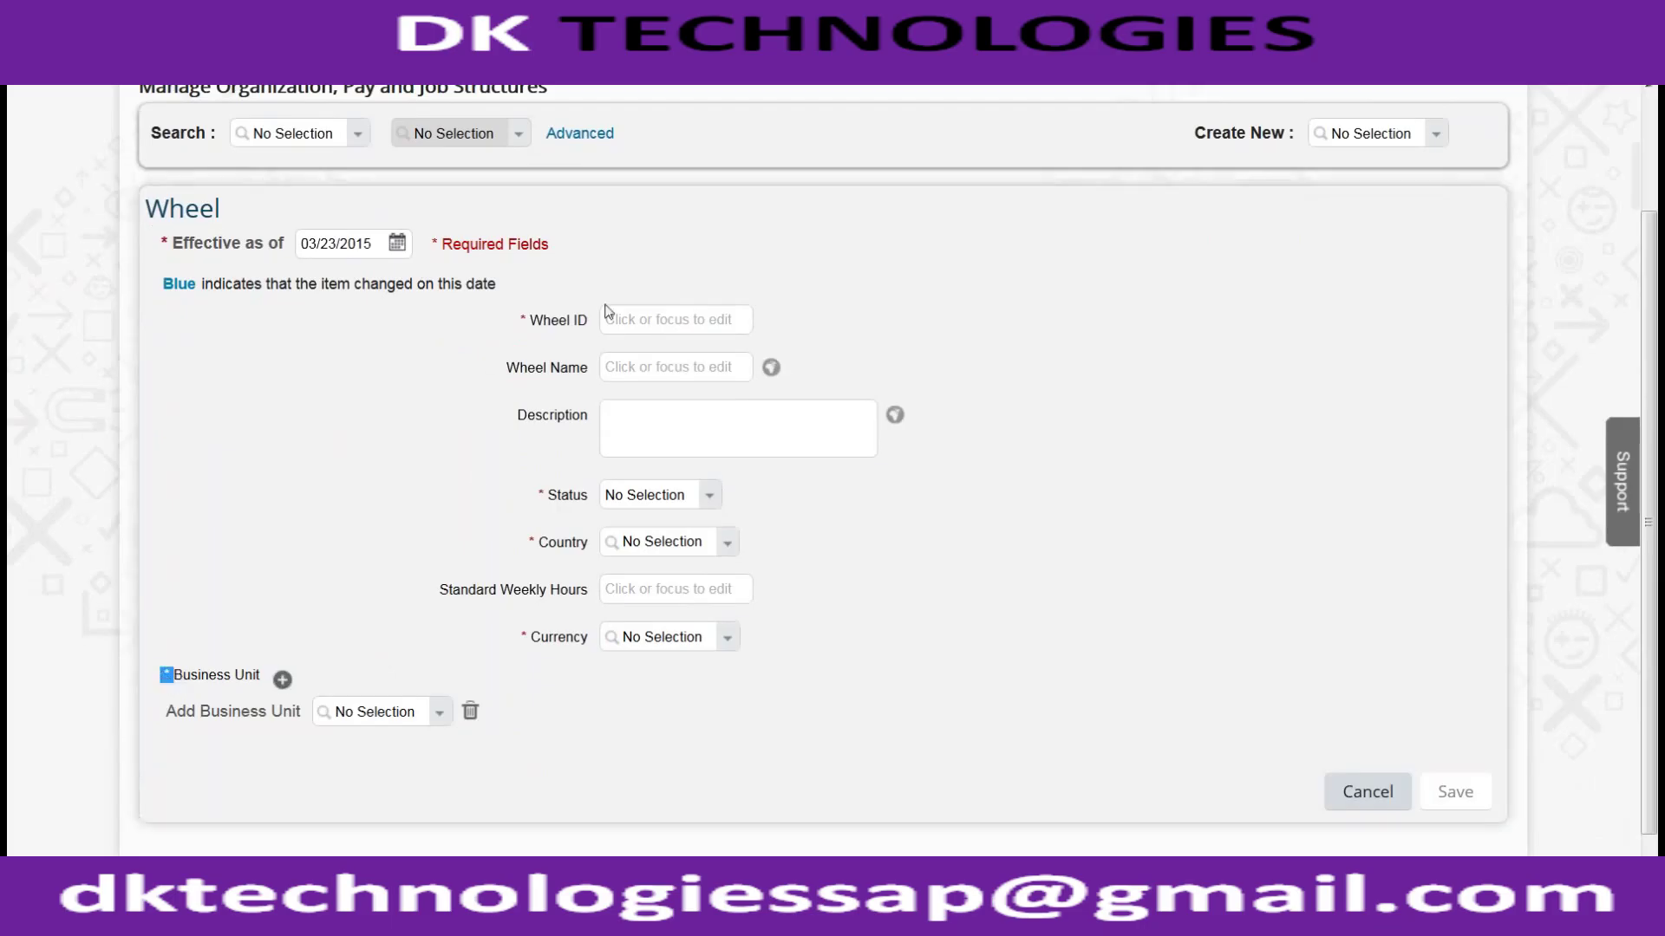
pyautogui.click(642, 323)
pyautogui.write('ACE_')
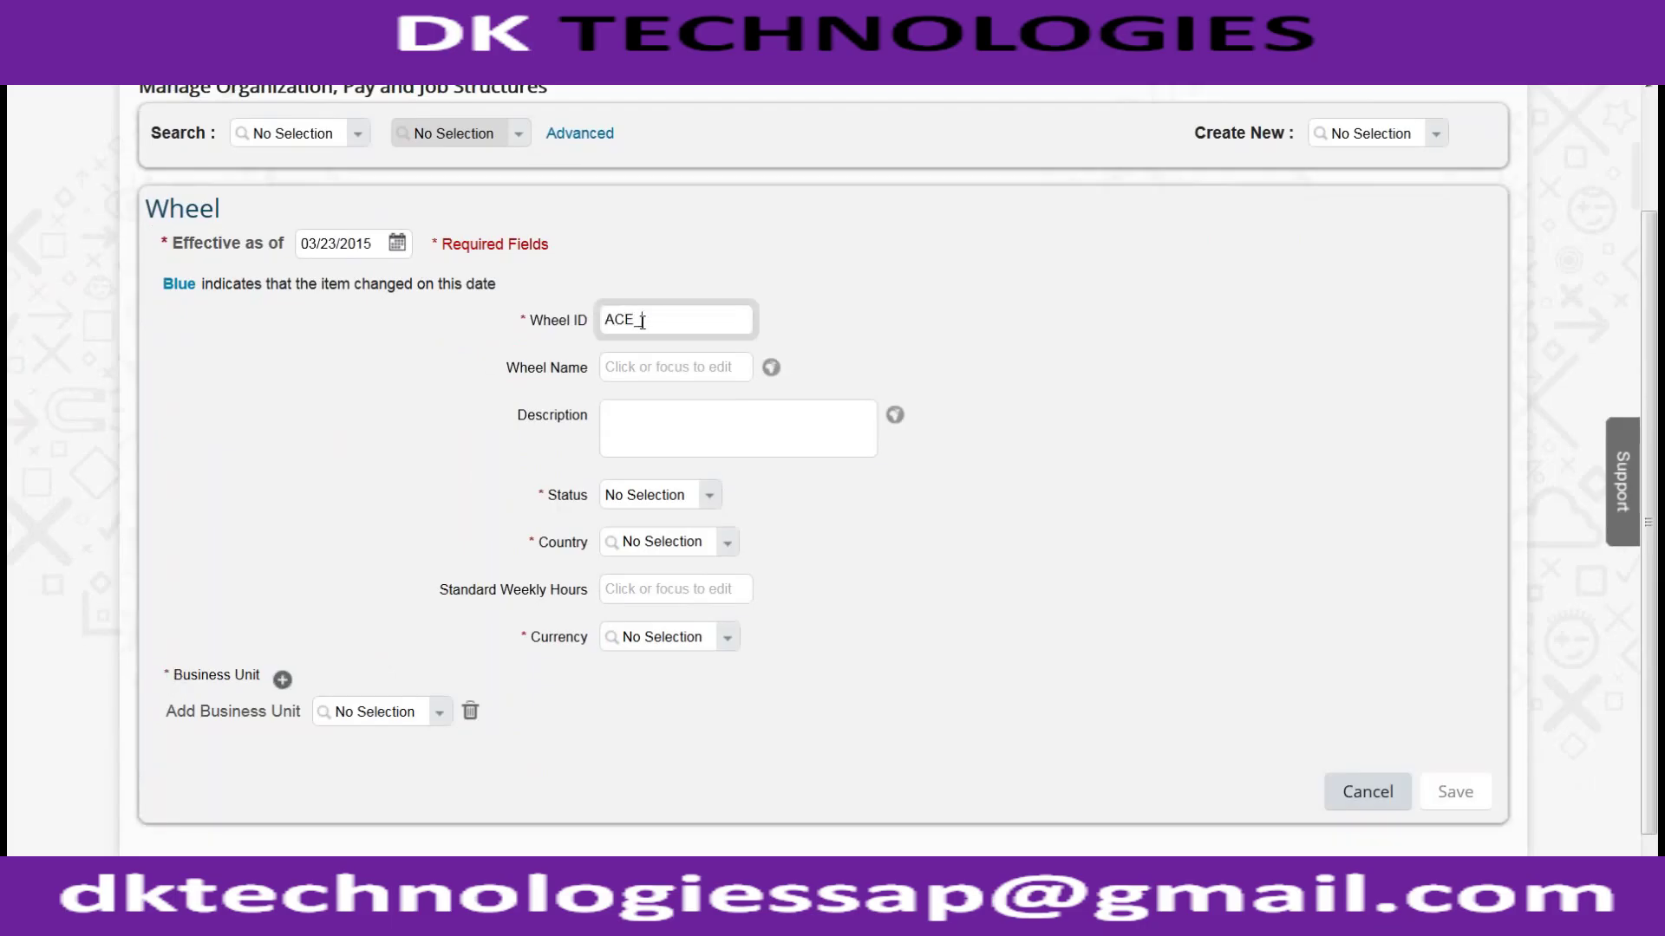
pyautogui.write('USA_LEGAL')
pyautogui.press('Tab')
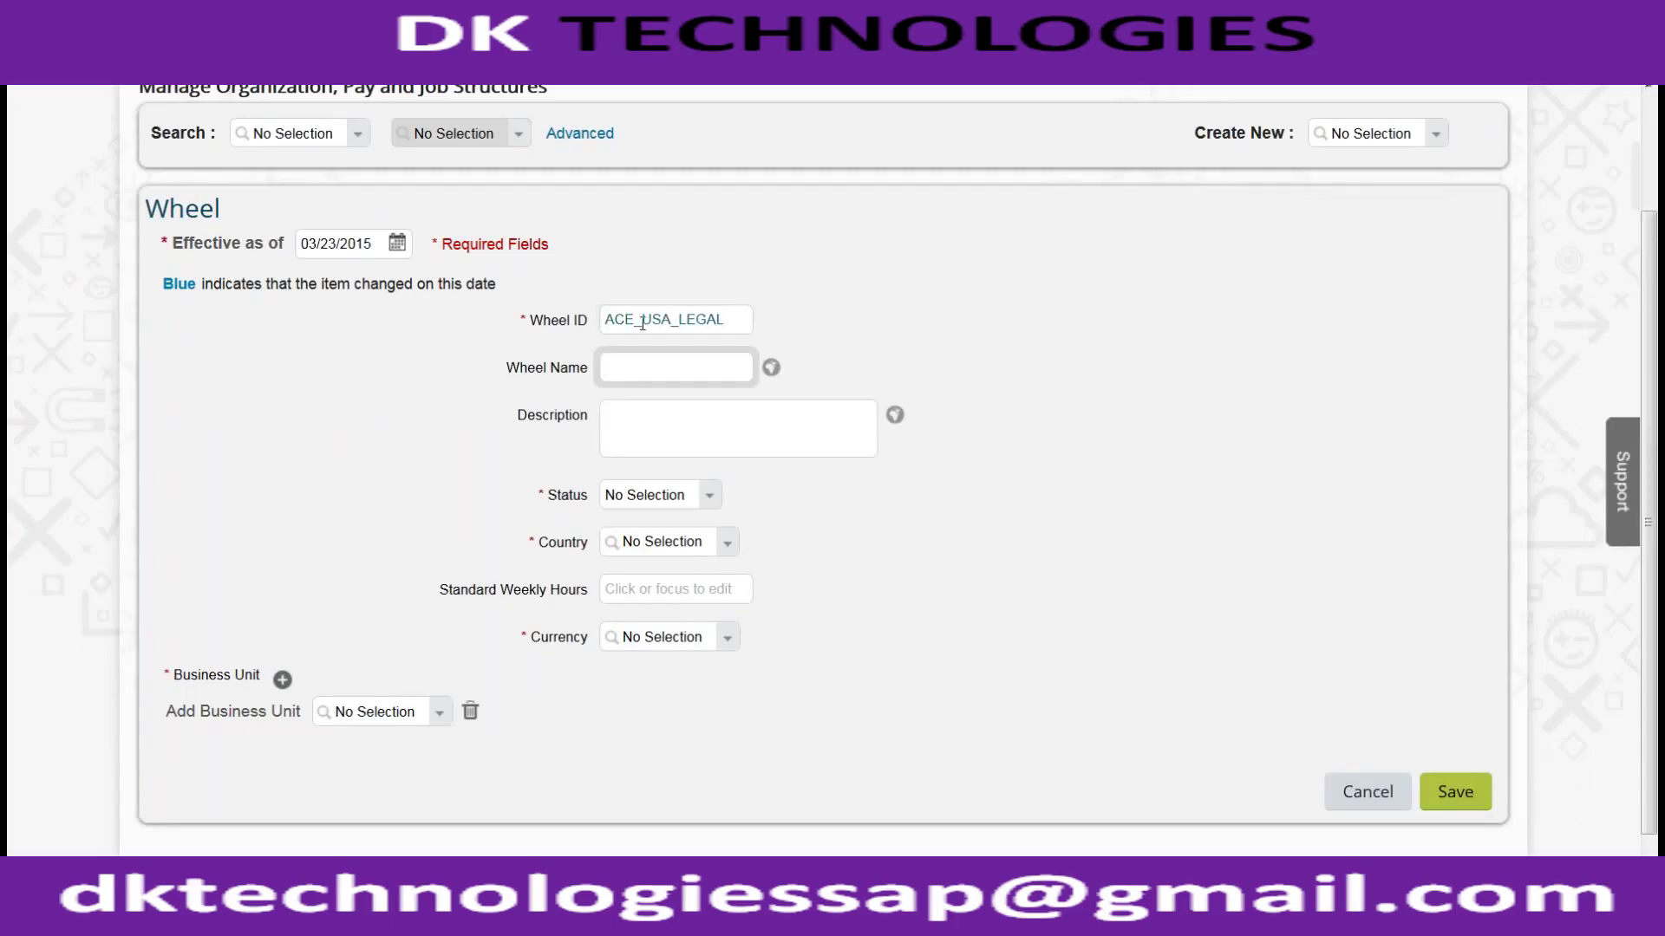
pyautogui.click(711, 498)
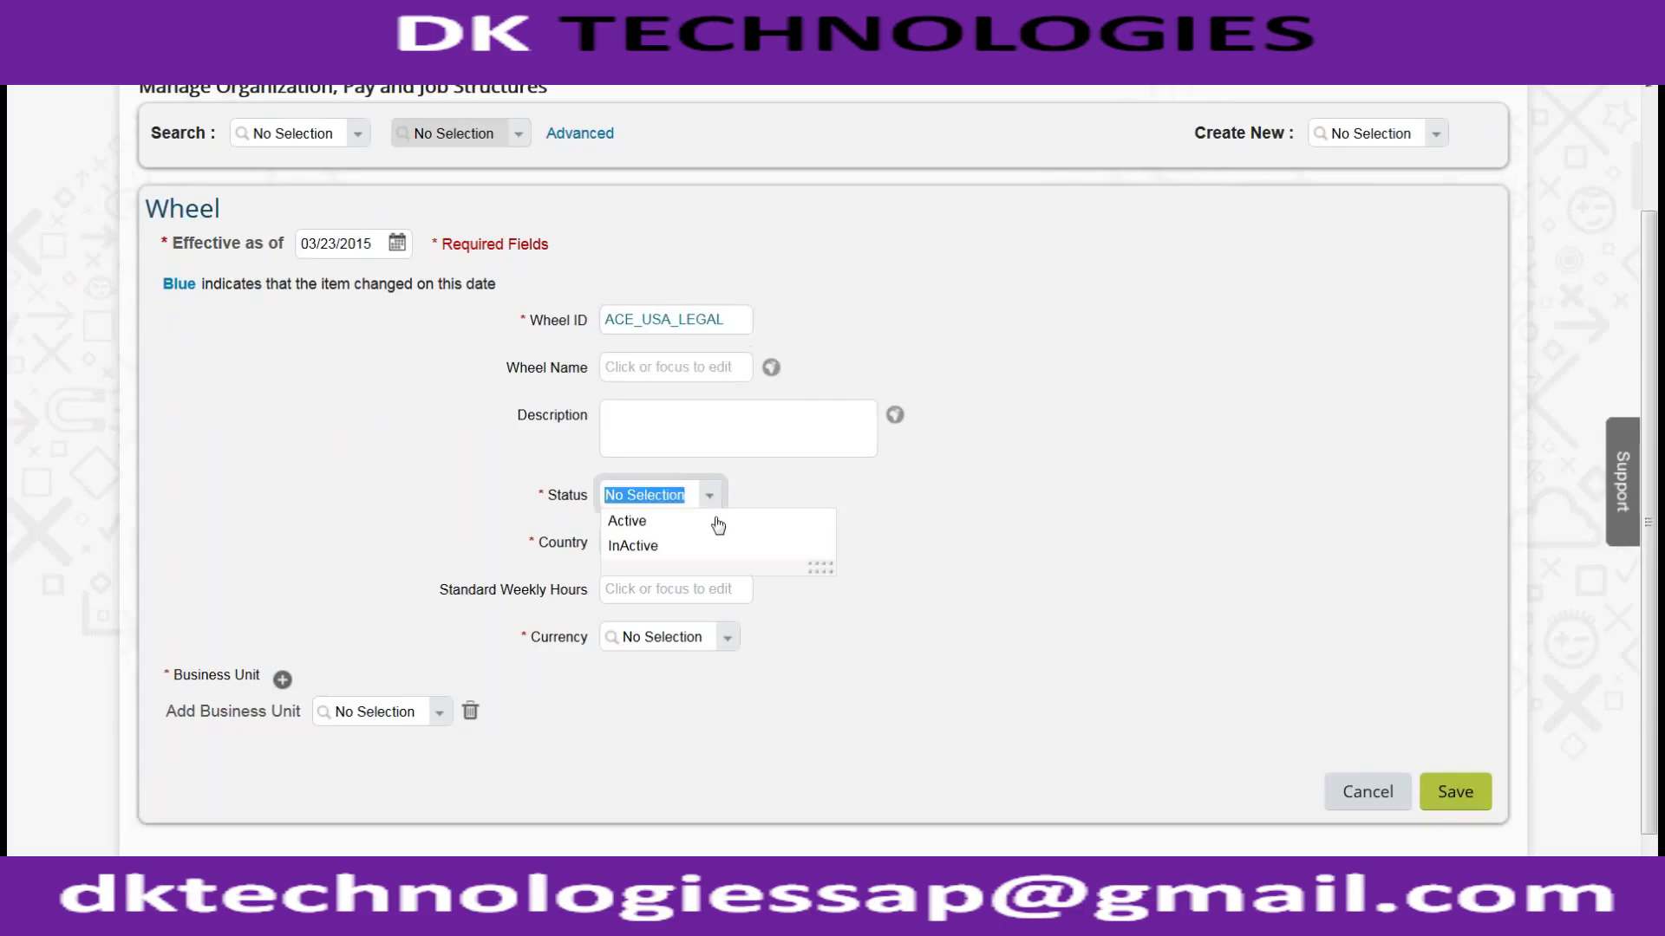
pyautogui.click(717, 522)
# Step: Set the wheel's country to United States and currency to USD, then try saving
pyautogui.click(720, 548)
pyautogui.write('united state')
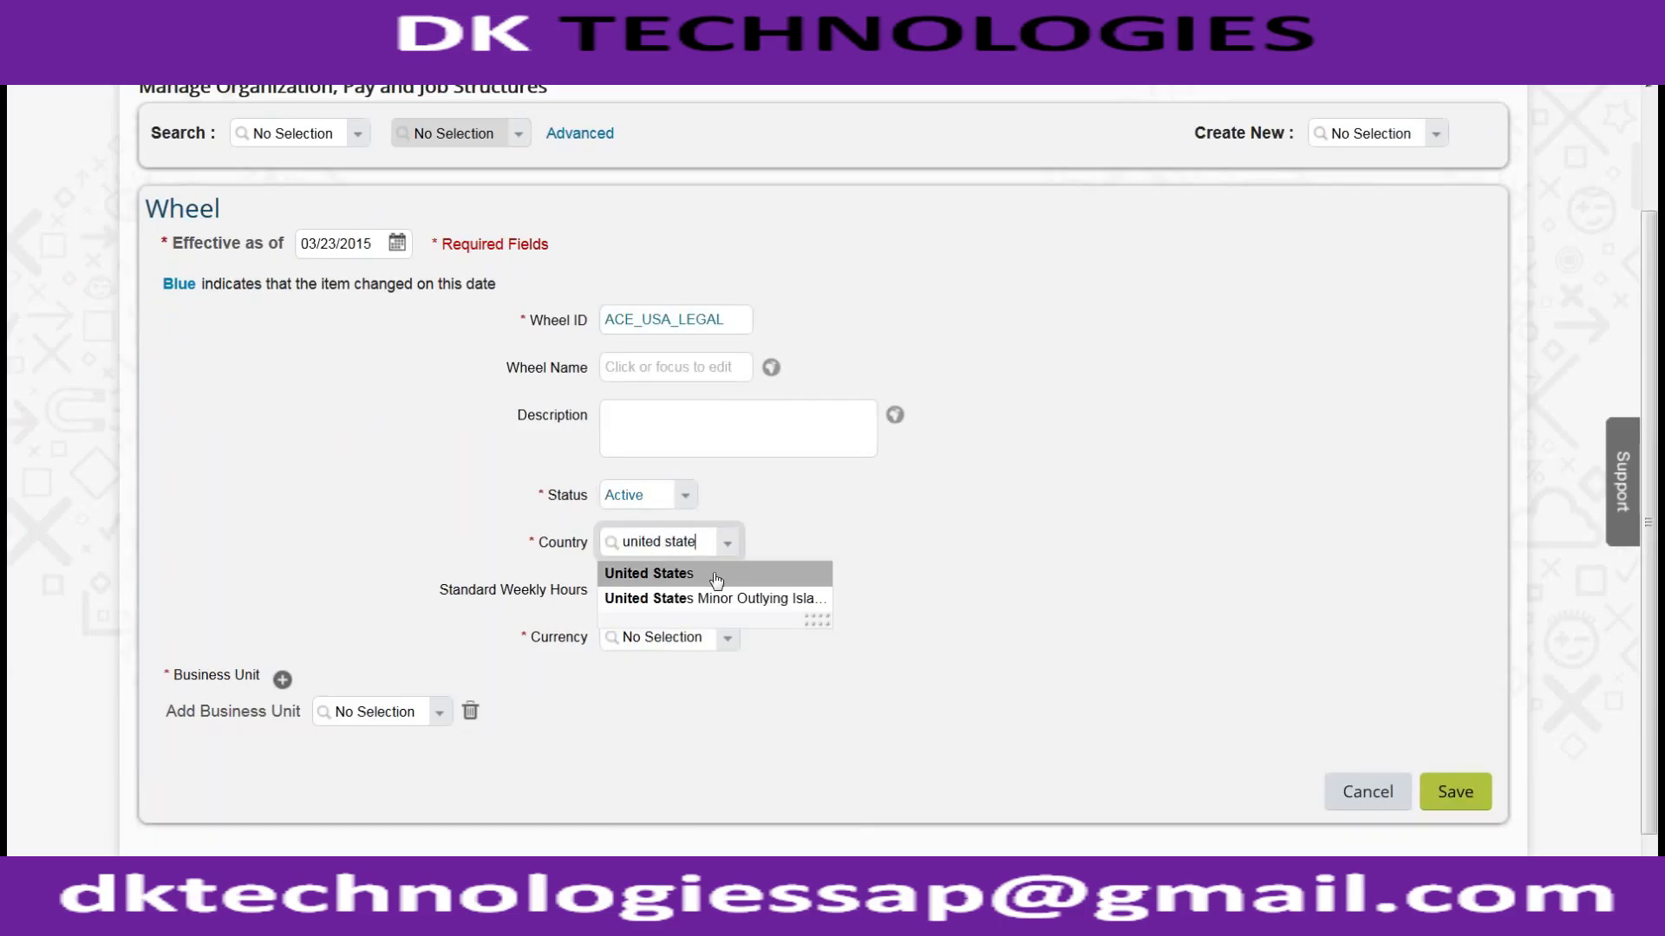
pyautogui.click(719, 573)
pyautogui.click(659, 636)
pyautogui.scroll(-3, 553, 590)
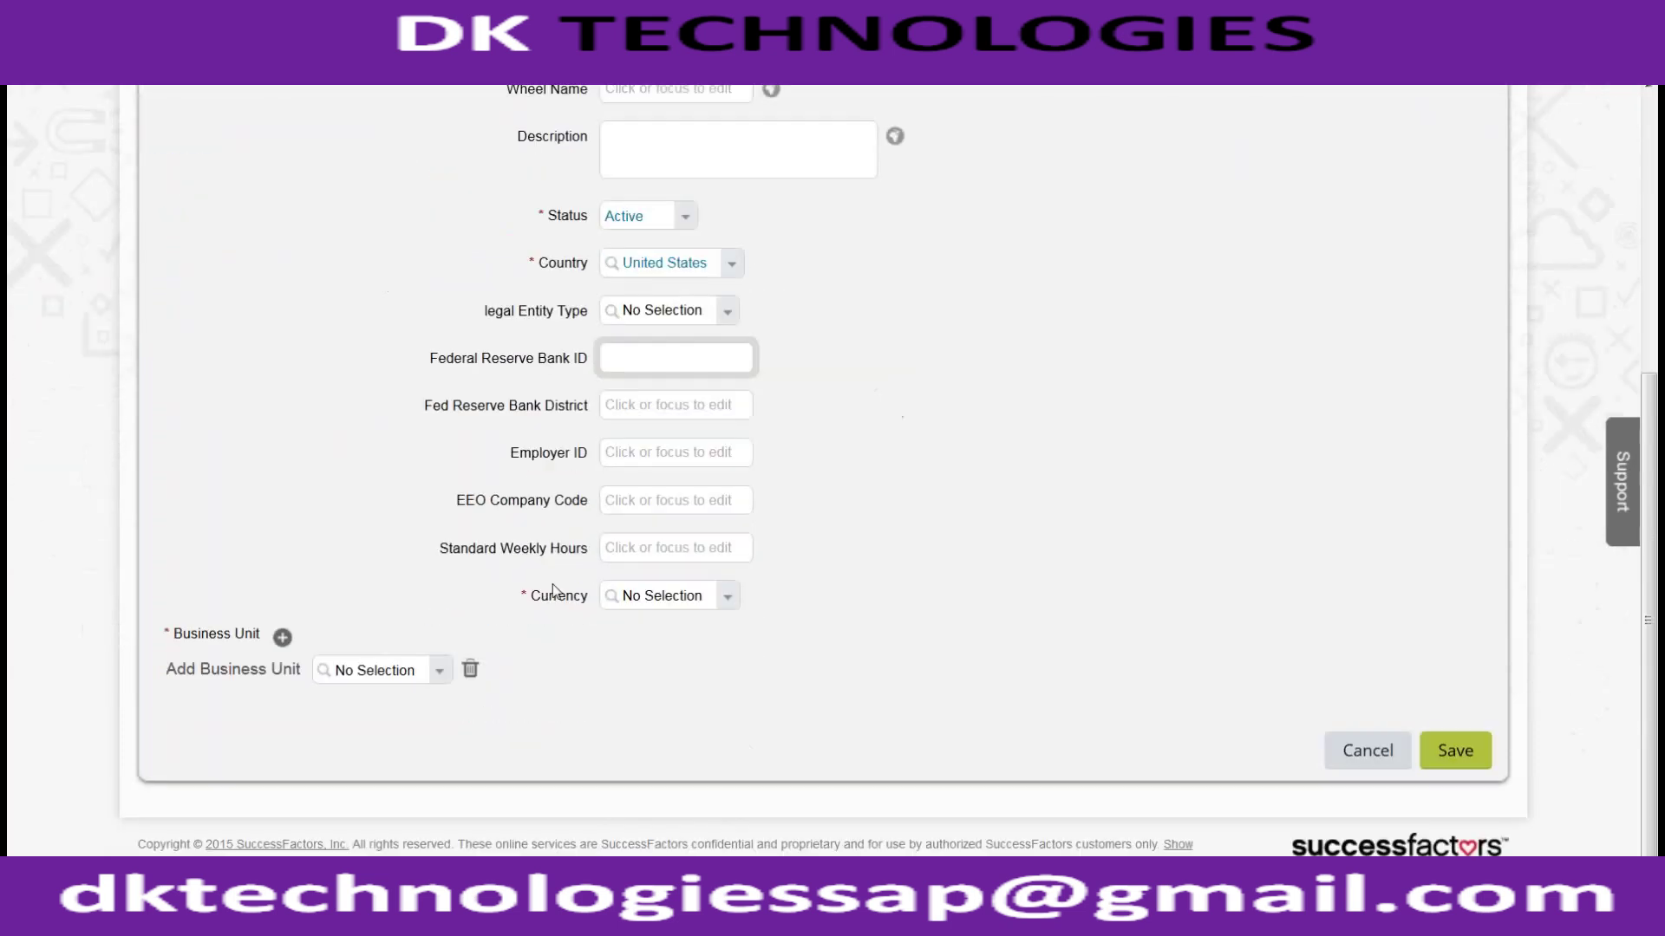
pyautogui.click(632, 599)
pyautogui.write('usd')
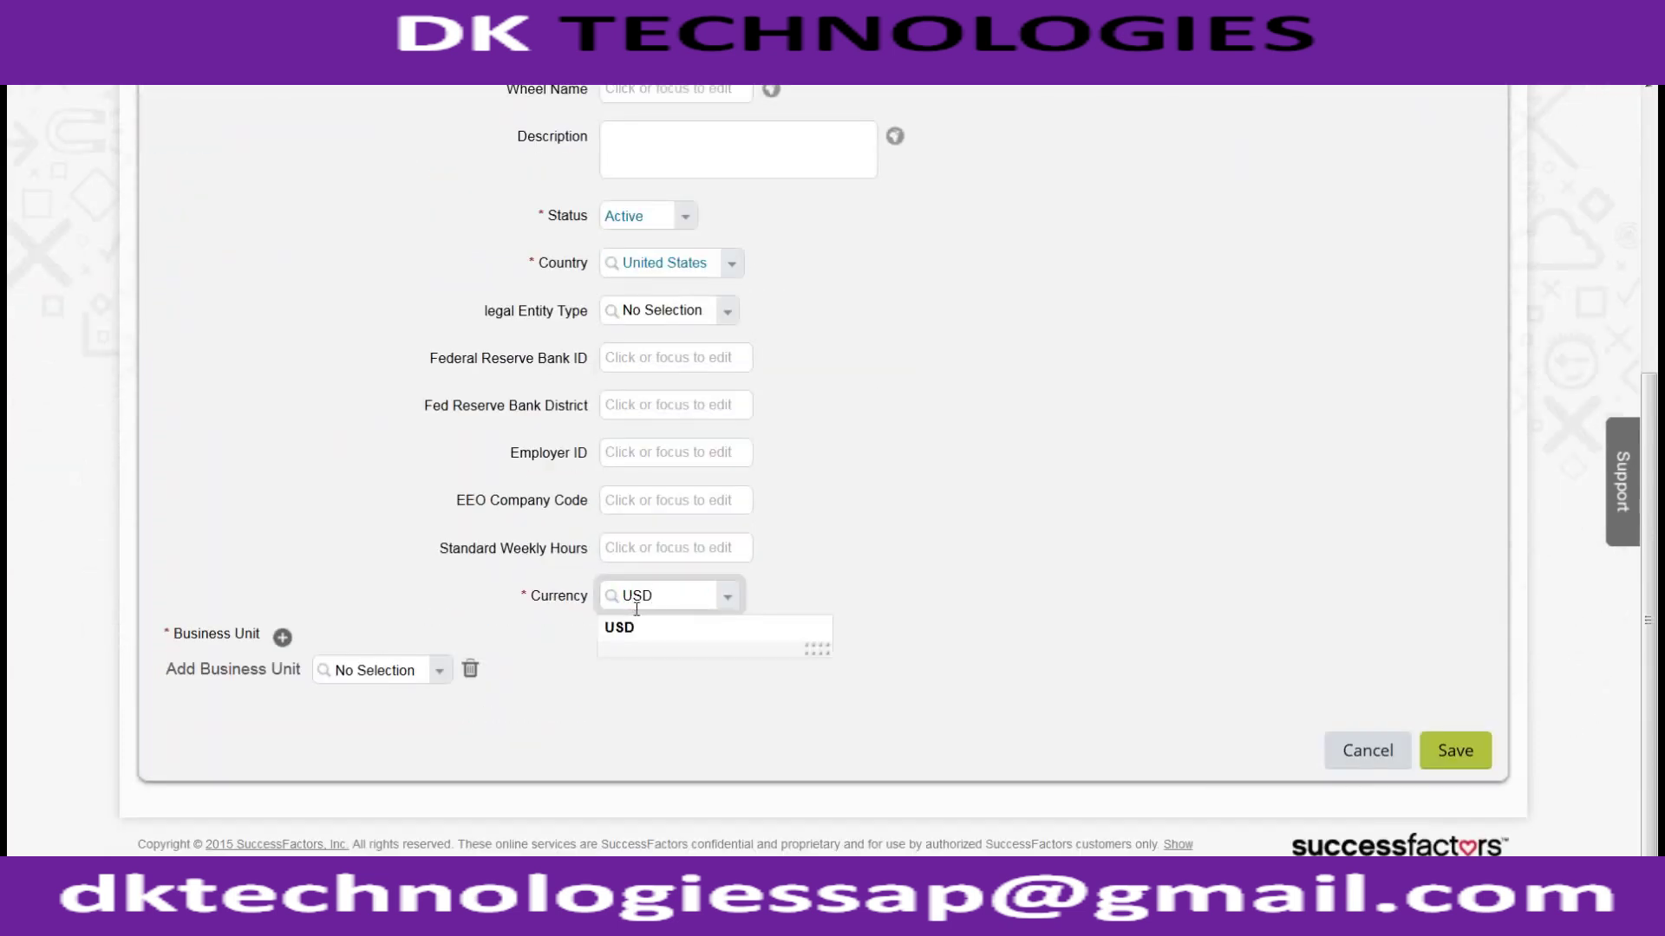
pyautogui.click(646, 629)
pyautogui.click(1440, 751)
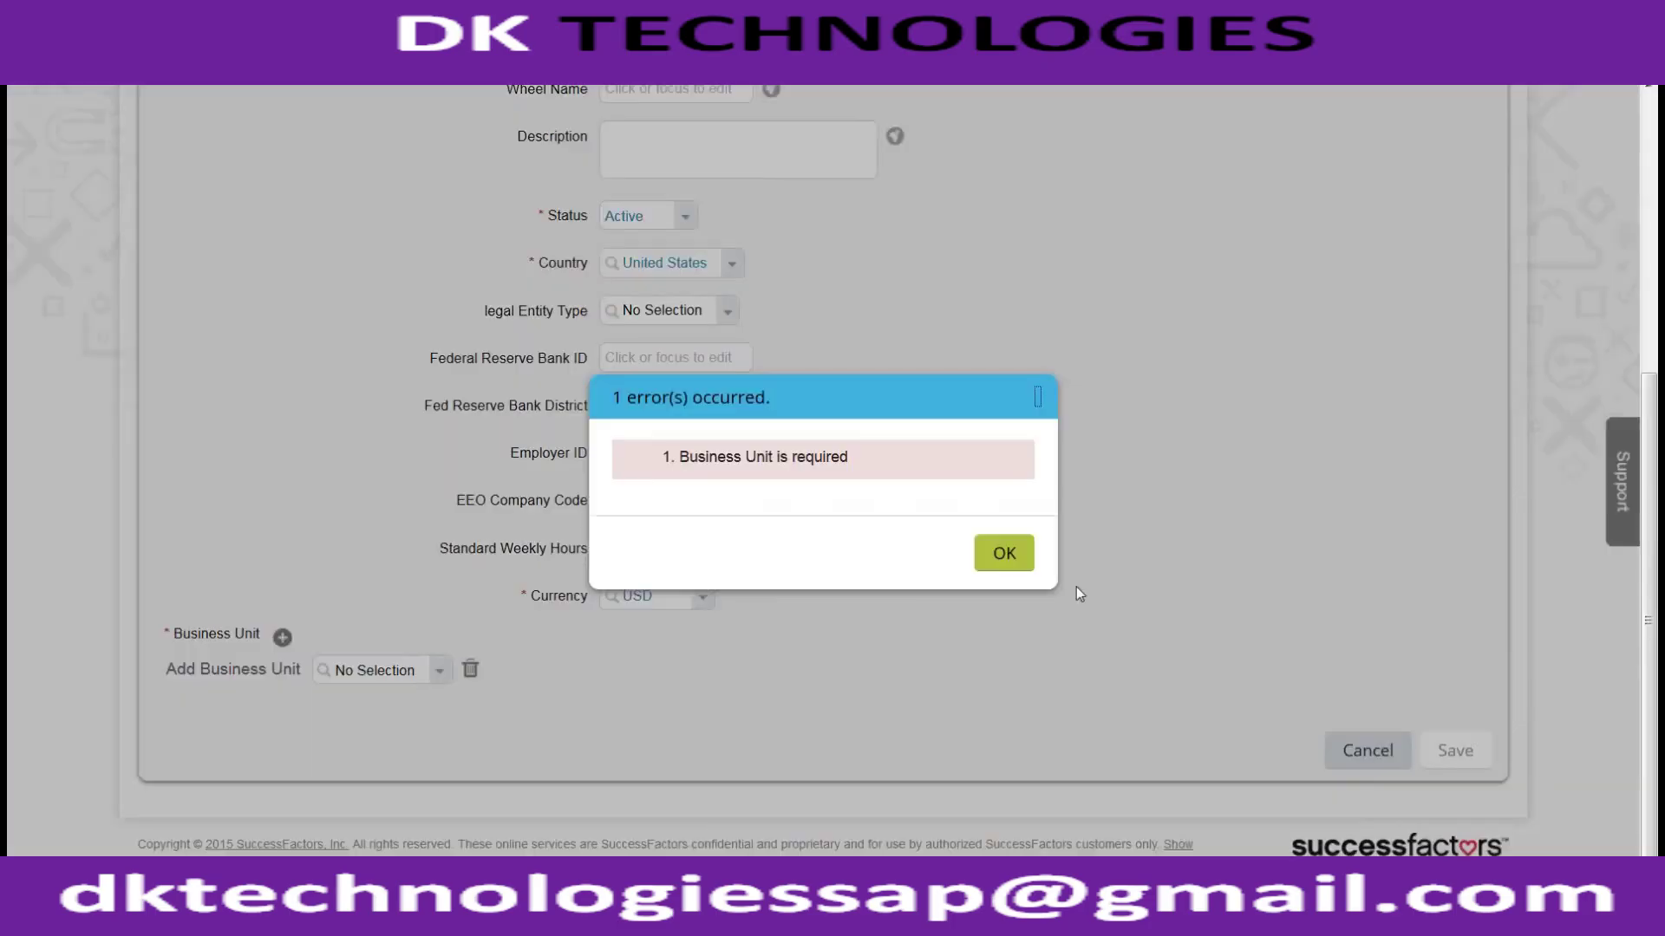
# Step: Clear the Business Unit required error, add business unit ACE MANUFACTURING, and save
pyautogui.moveTo(681, 457); pyautogui.dragTo(984, 529)
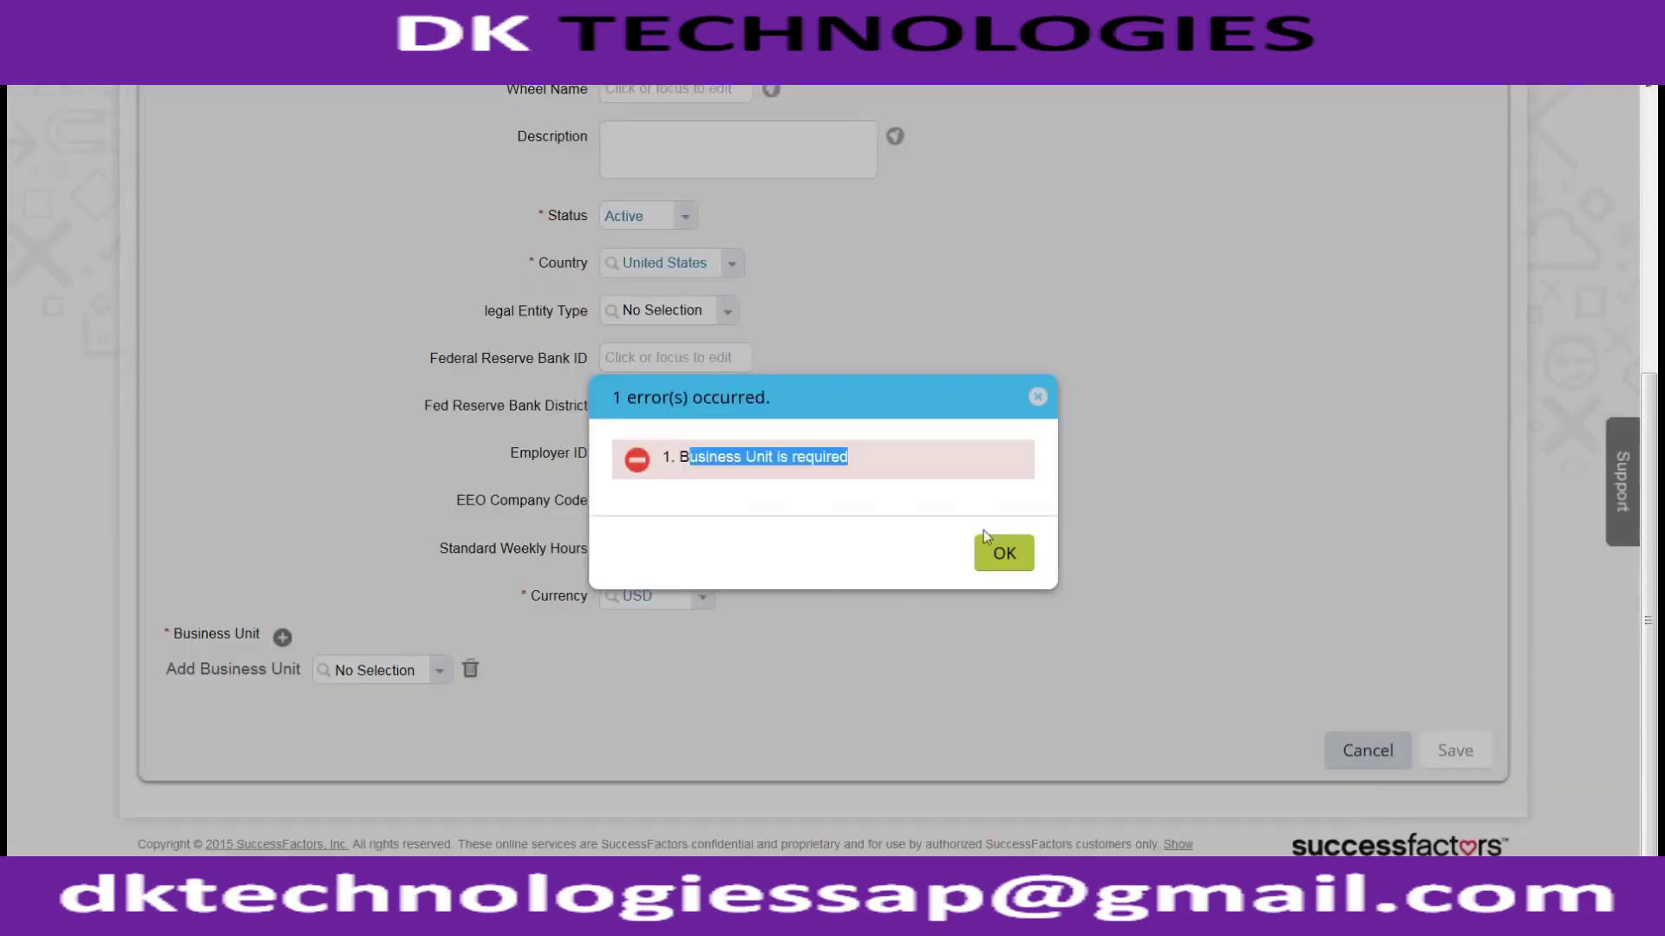
pyautogui.click(999, 551)
pyautogui.click(408, 676)
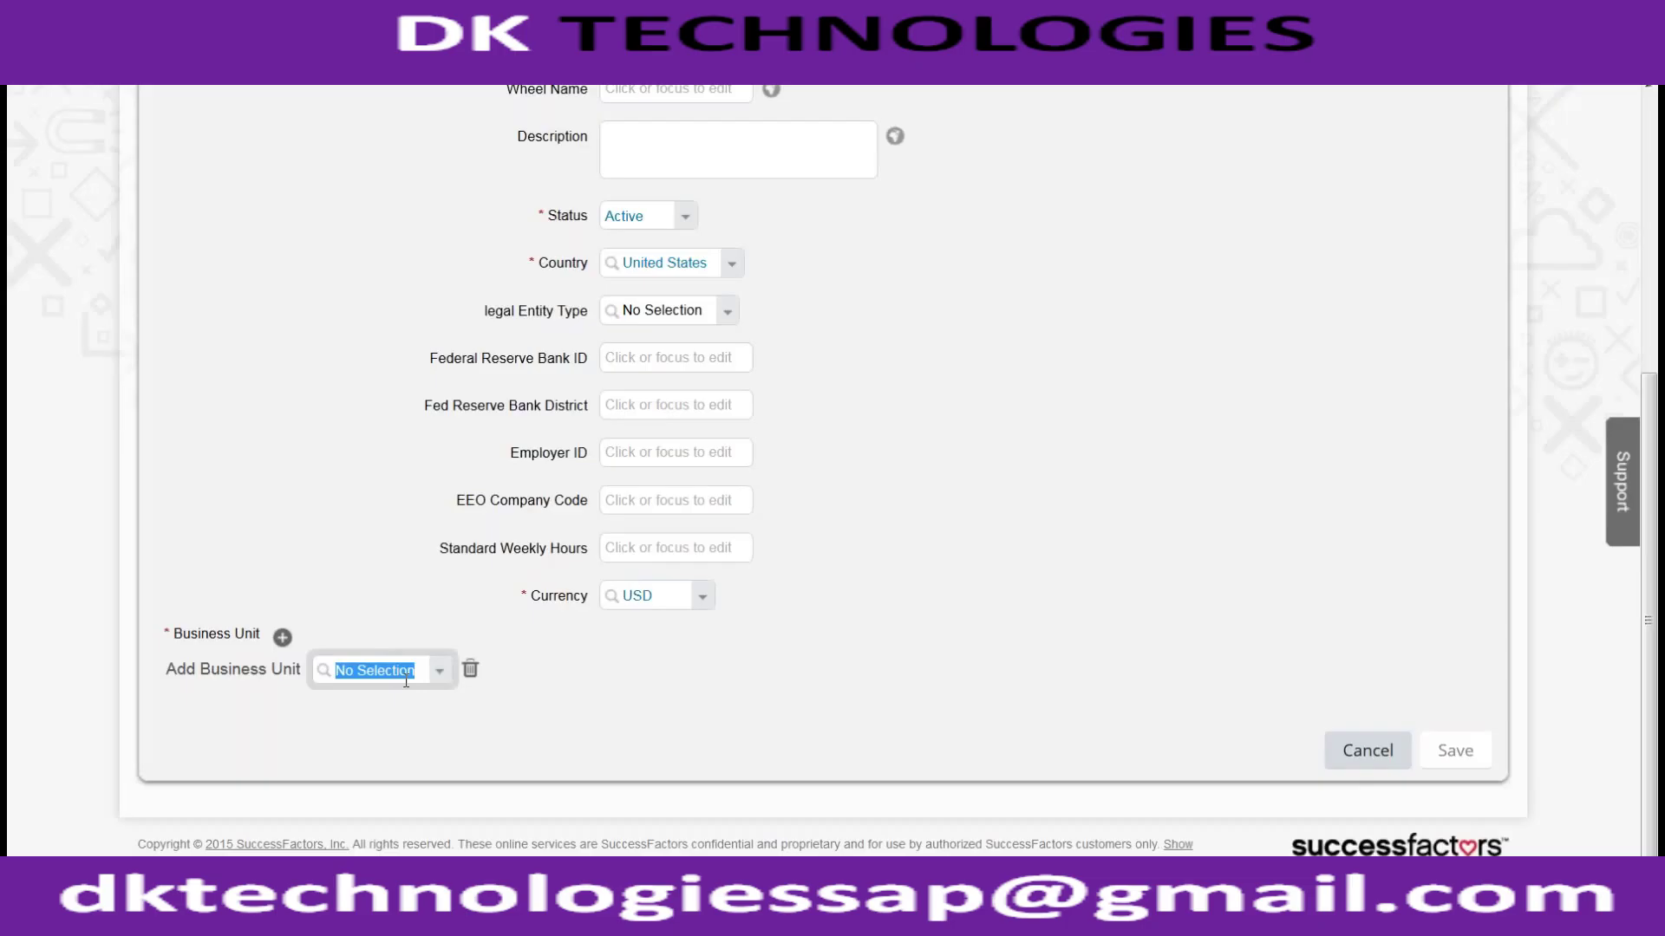
pyautogui.write('ACE_')
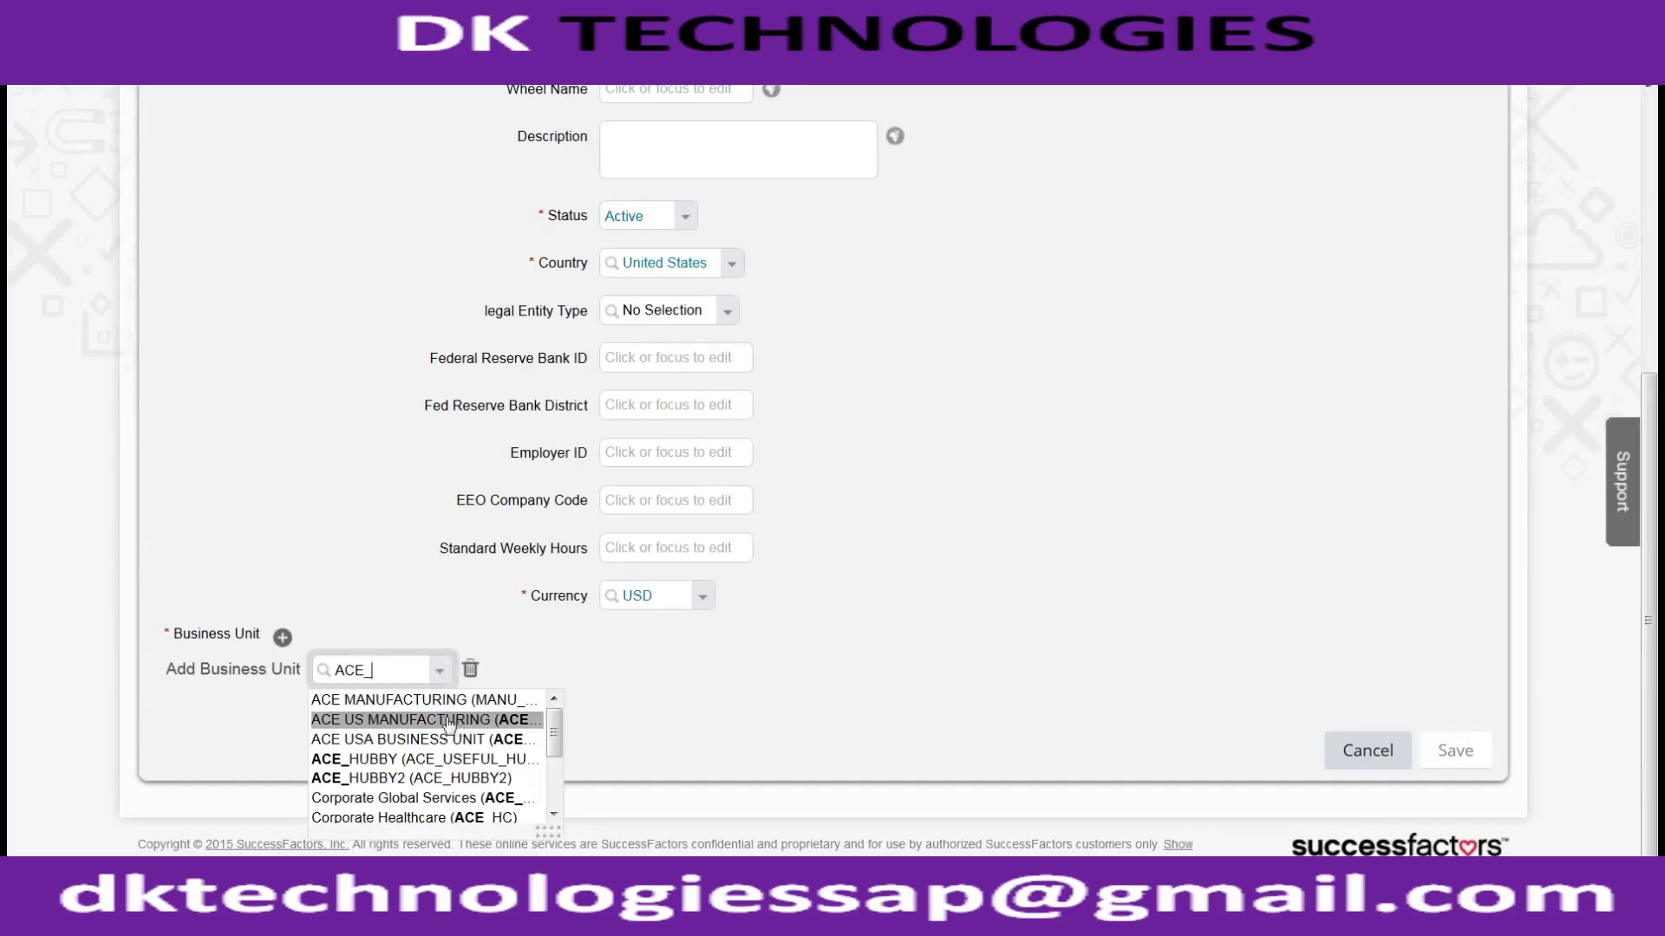
pyautogui.click(434, 700)
pyautogui.click(1466, 737)
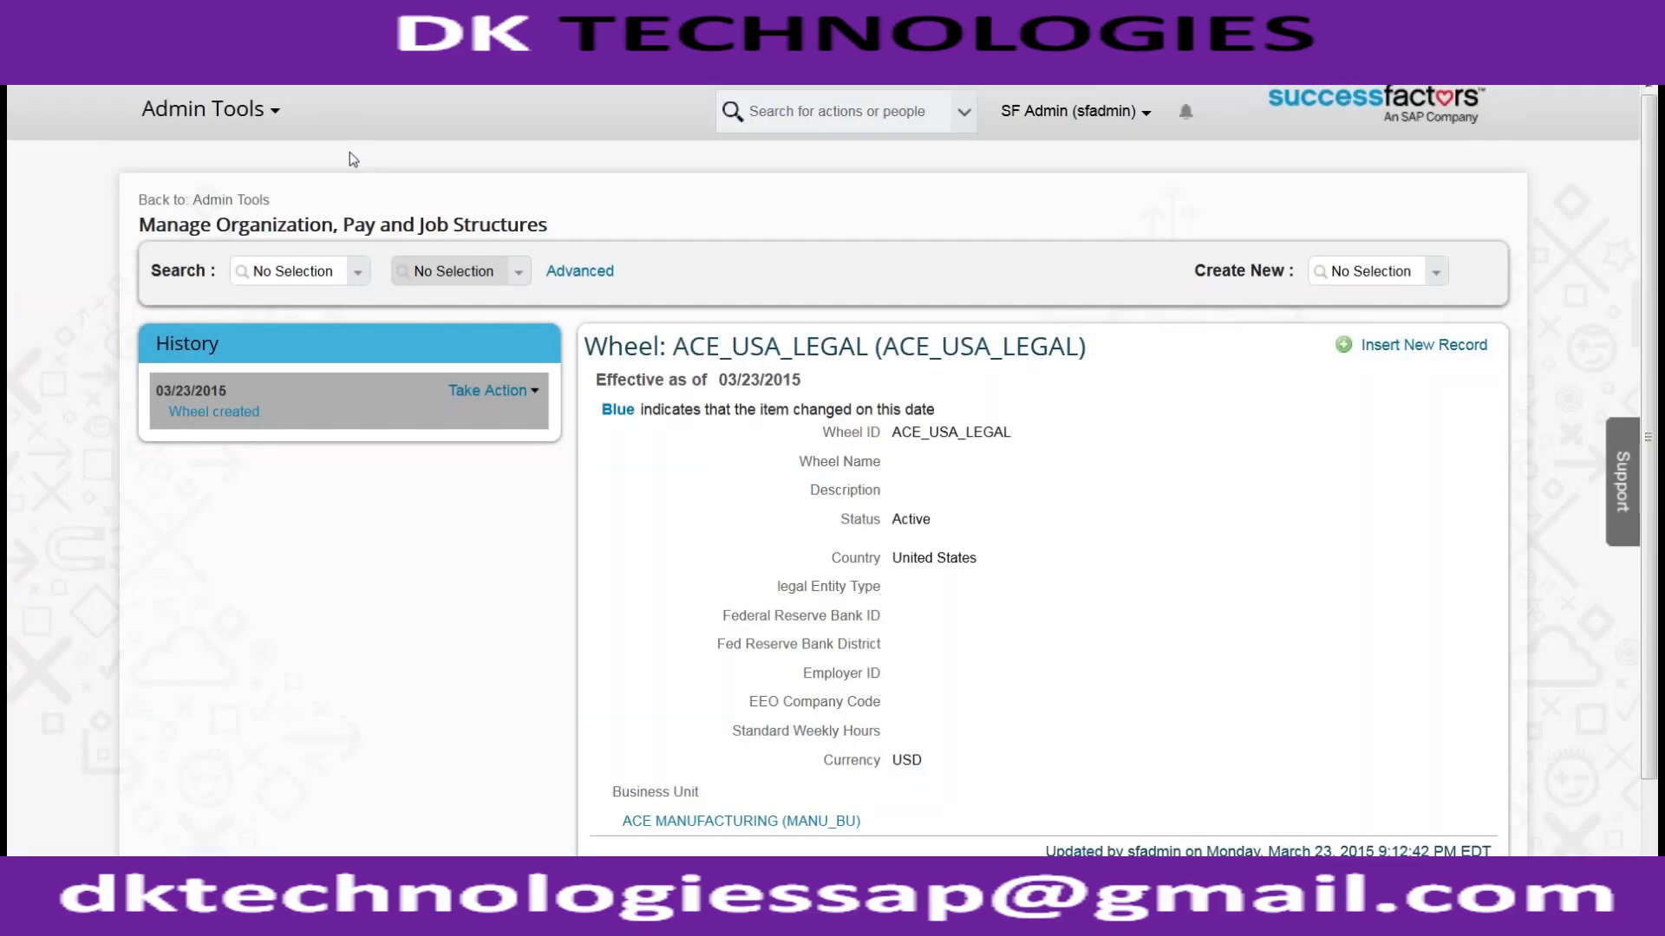
# Step: Search wheels for 'ACE_', open Ace Brazil (ACE_BRA) and show its Take Action options
pyautogui.click(355, 274)
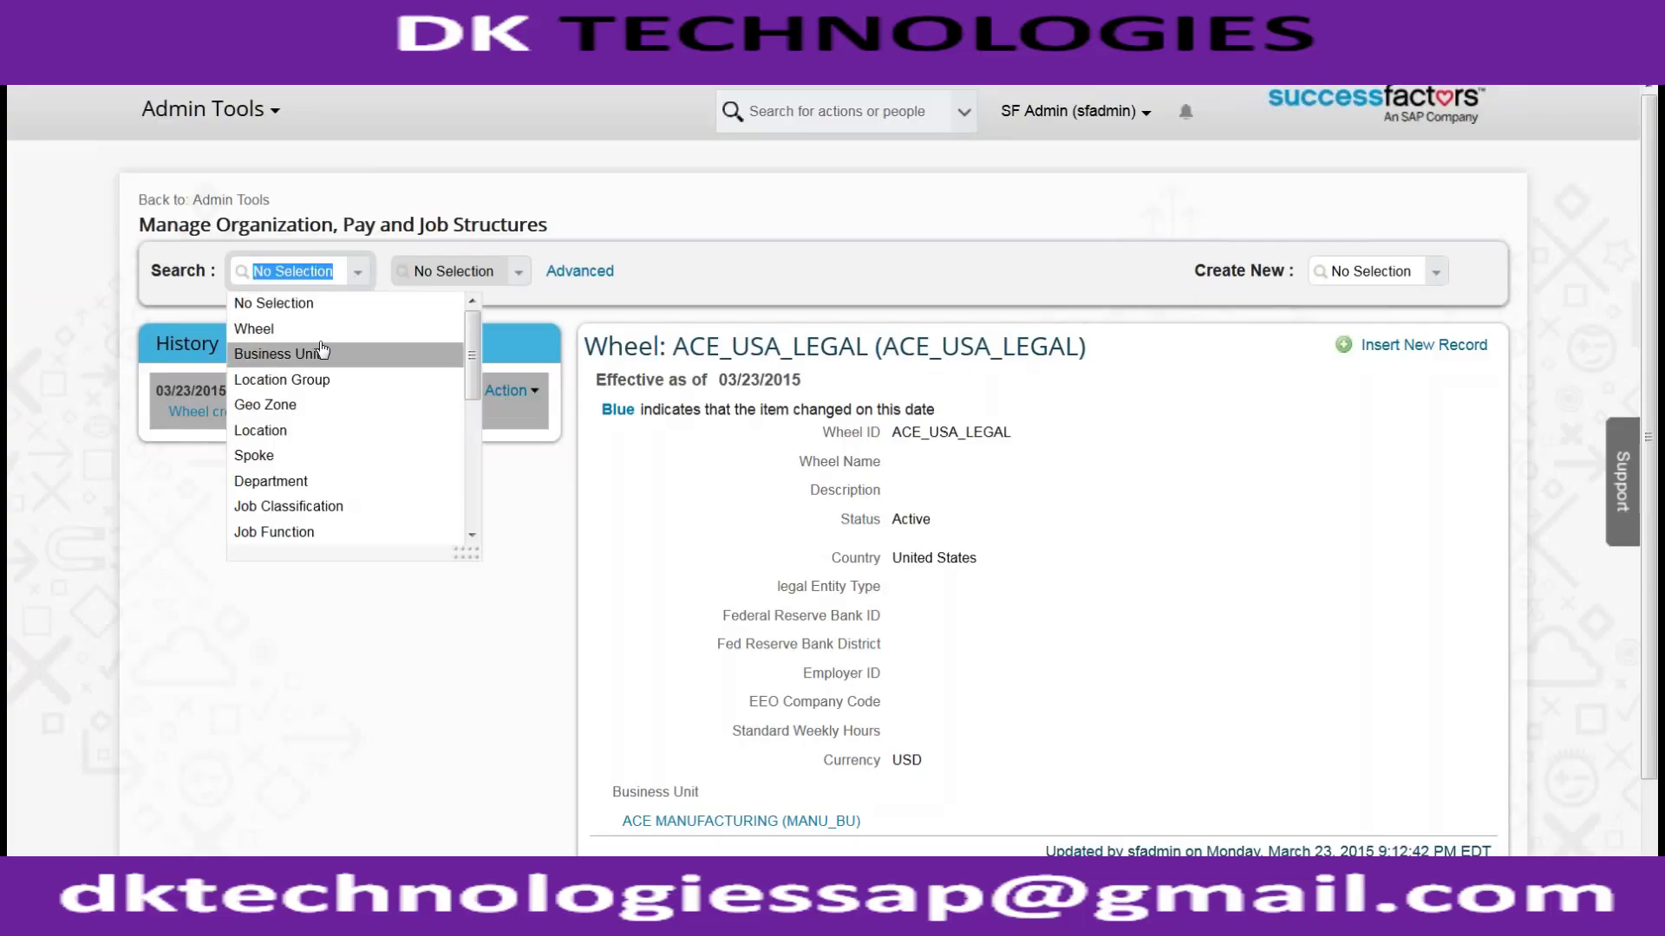
pyautogui.click(260, 328)
pyautogui.click(463, 276)
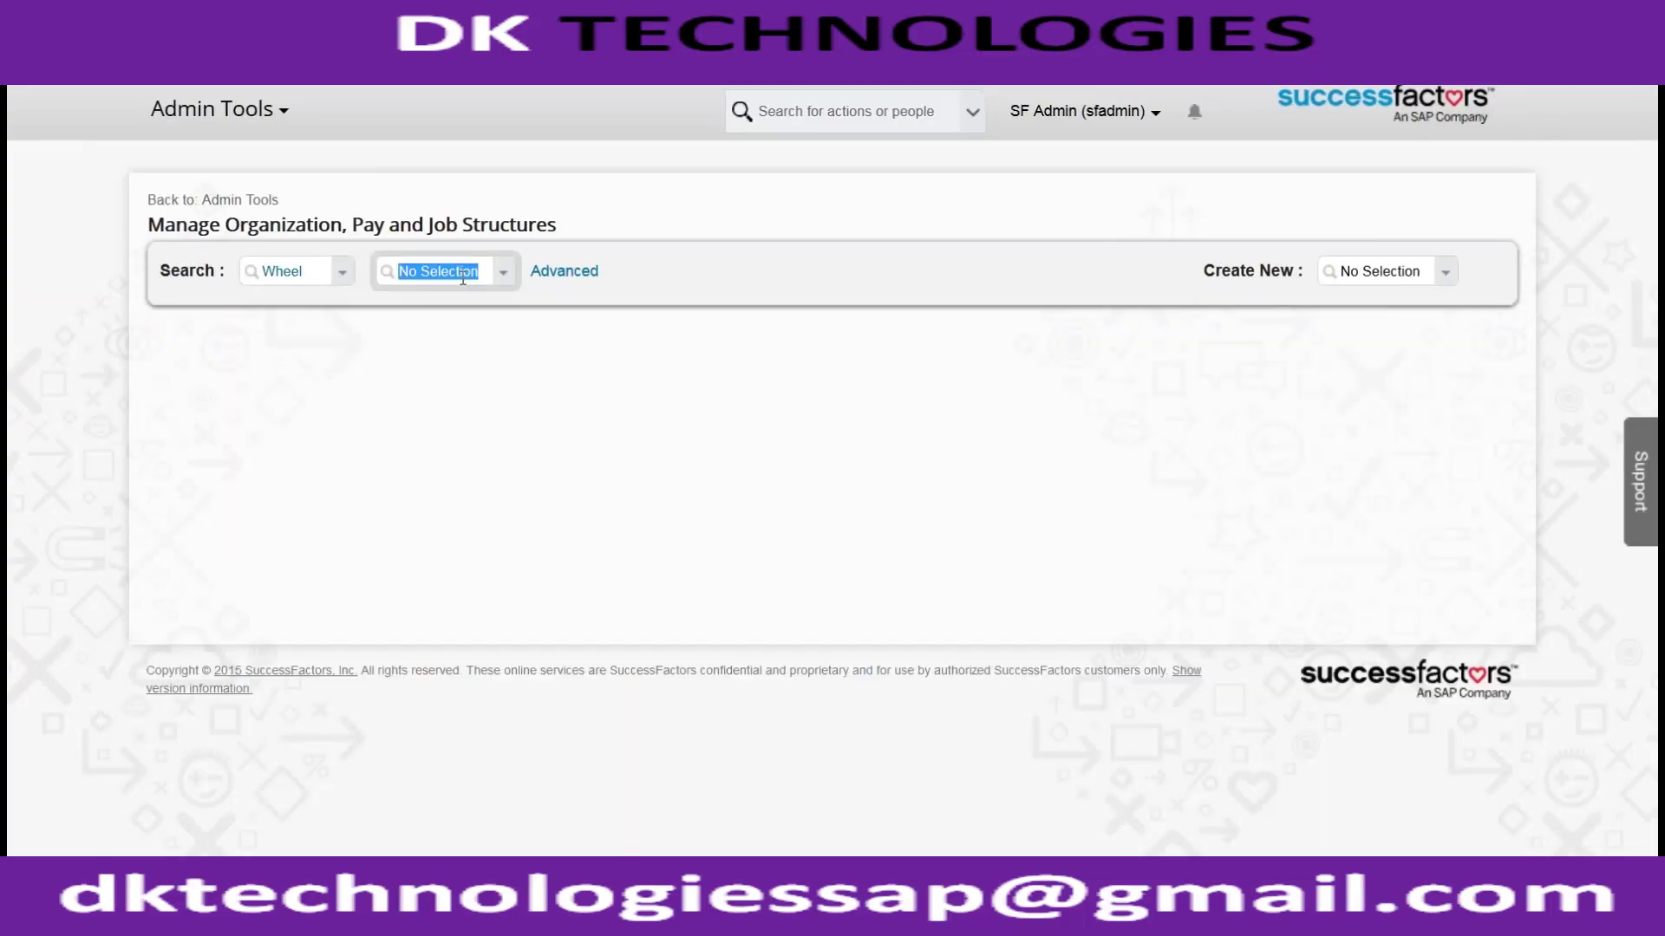
pyautogui.write('ACE_')
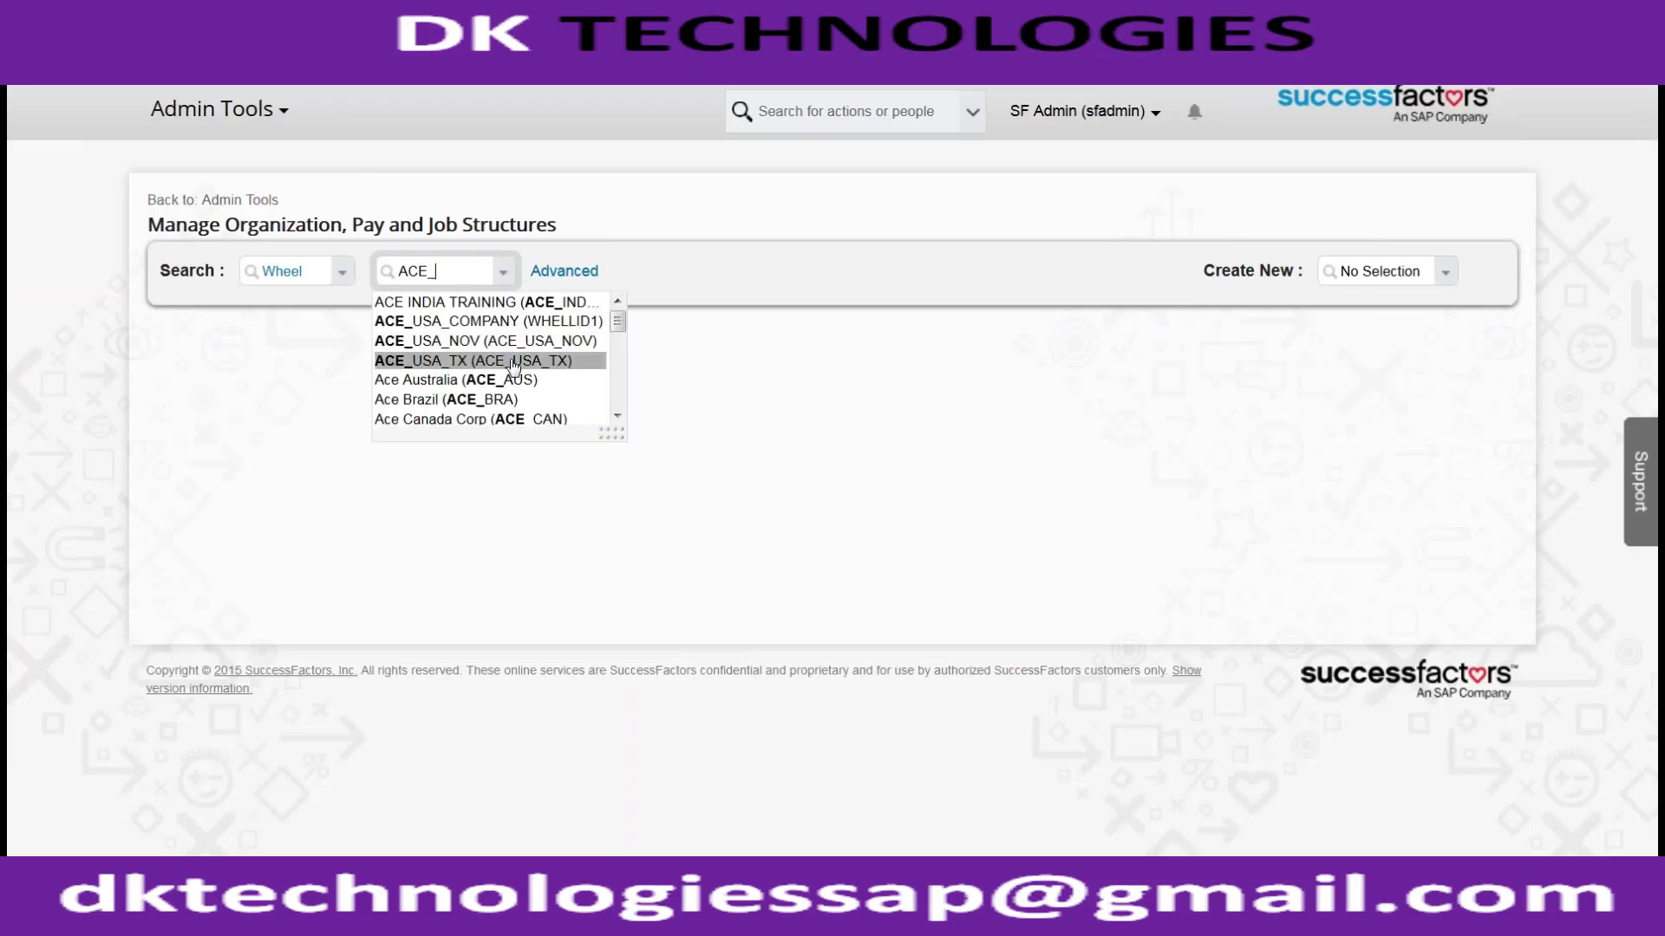
pyautogui.click(513, 366)
pyautogui.click(503, 273)
pyautogui.write('ACE_')
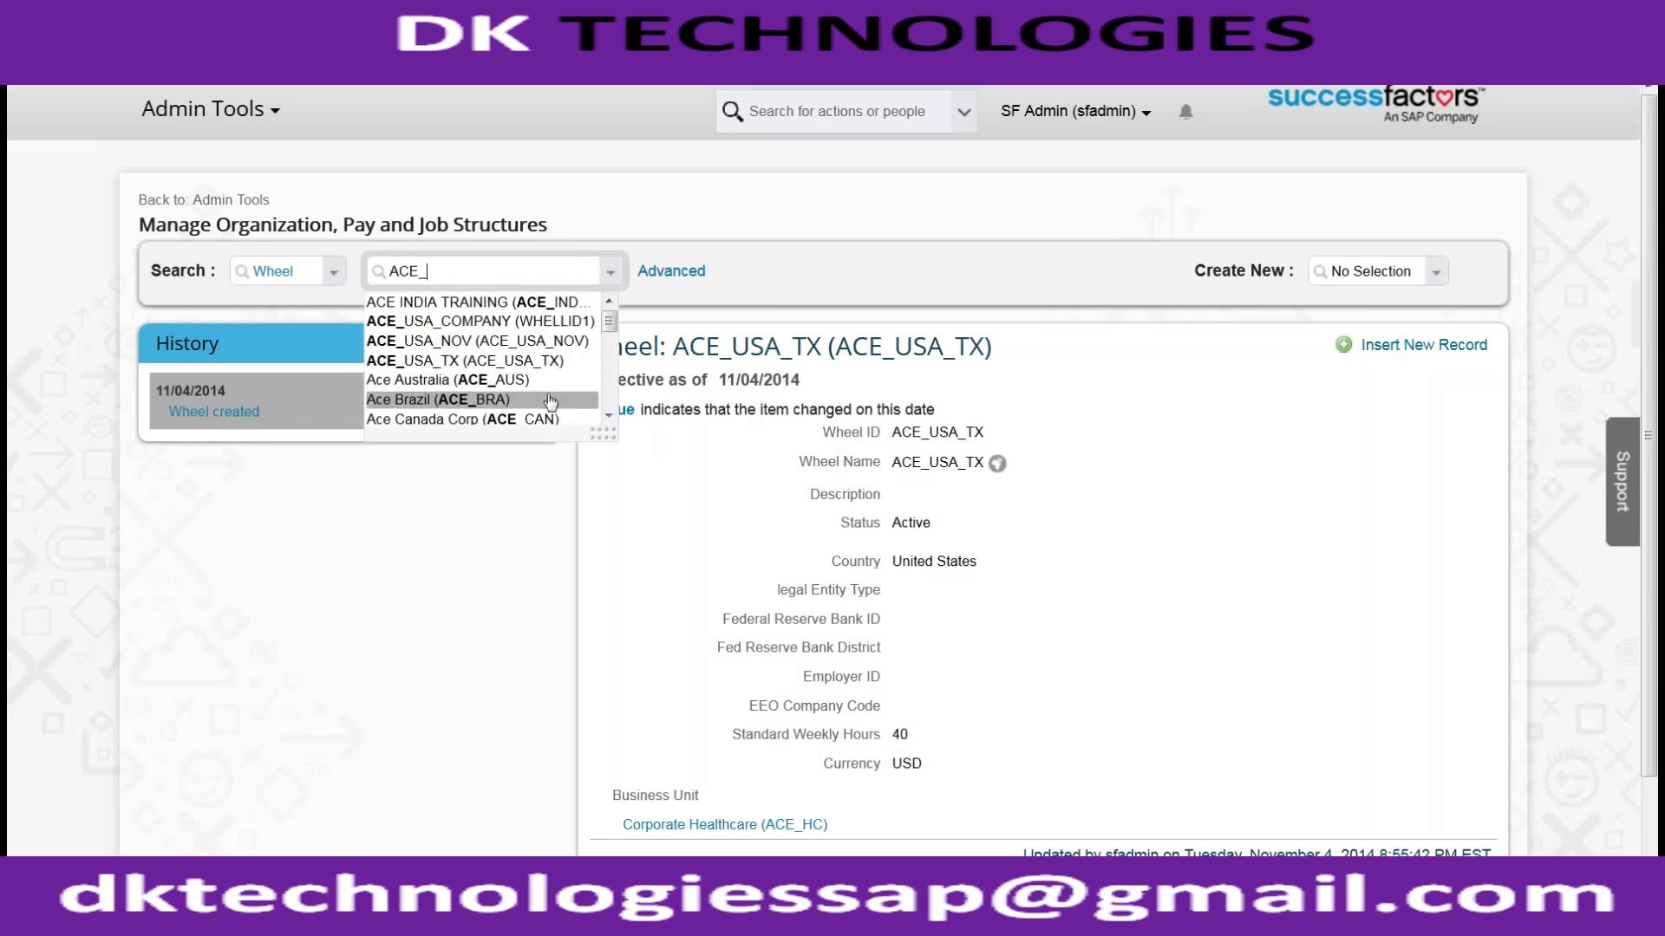
pyautogui.click(549, 400)
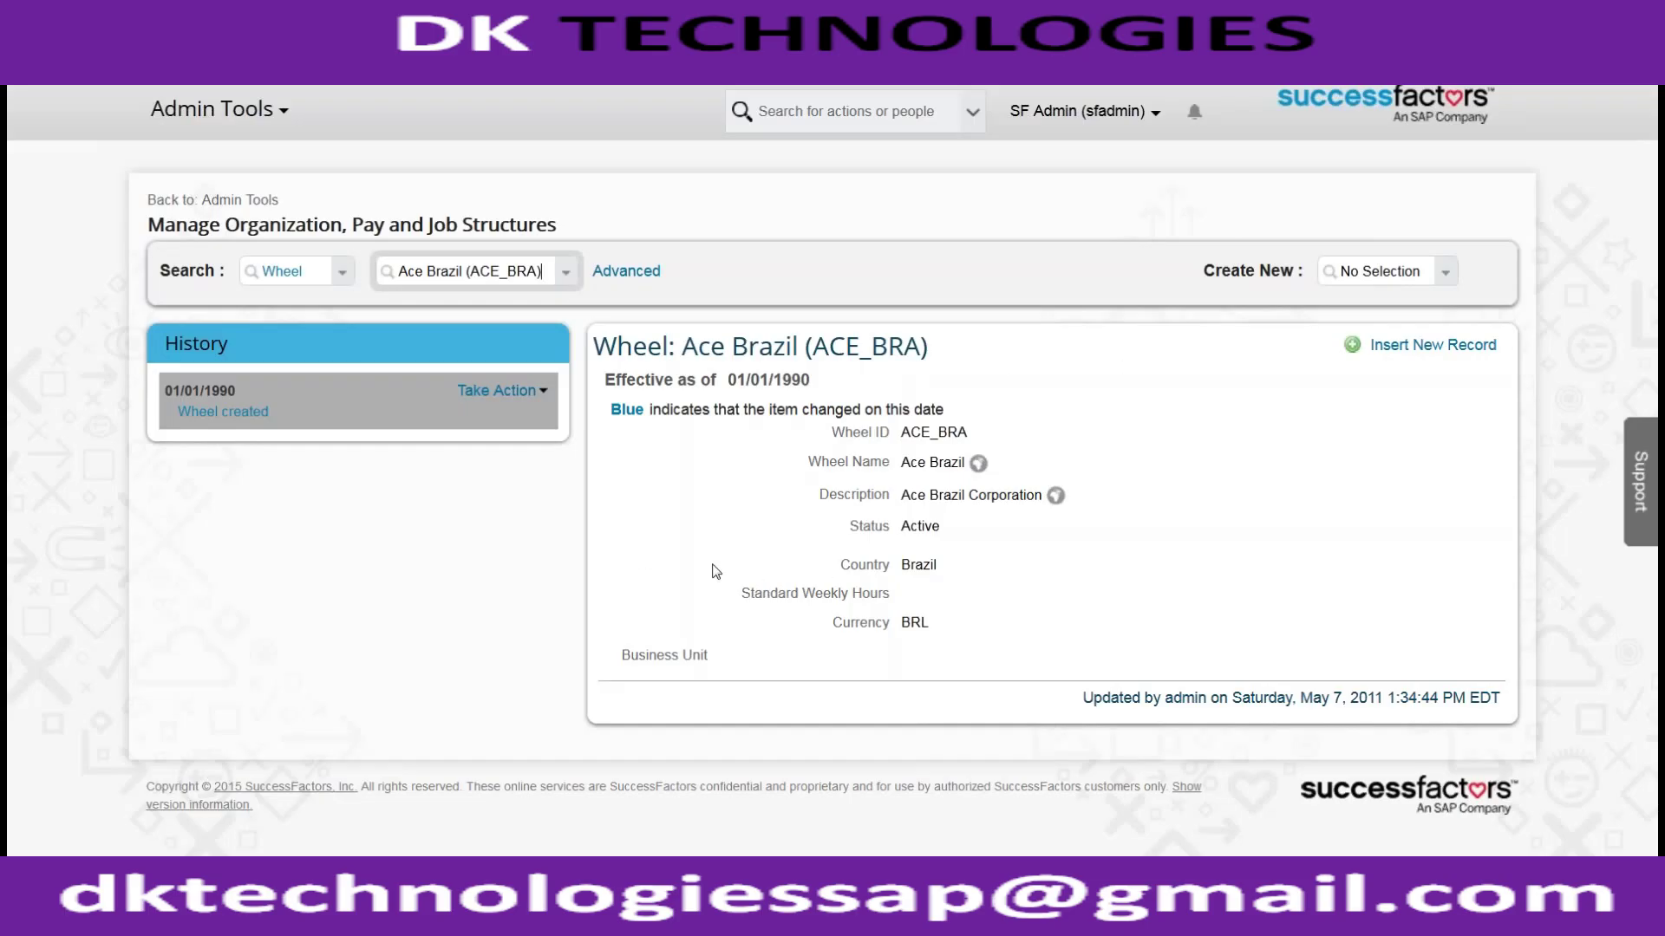
pyautogui.click(506, 391)
# Step: Correct the Ace Brazil description to 'Ace Brazil Corporation Company' and attempt to save
pyautogui.click(519, 413)
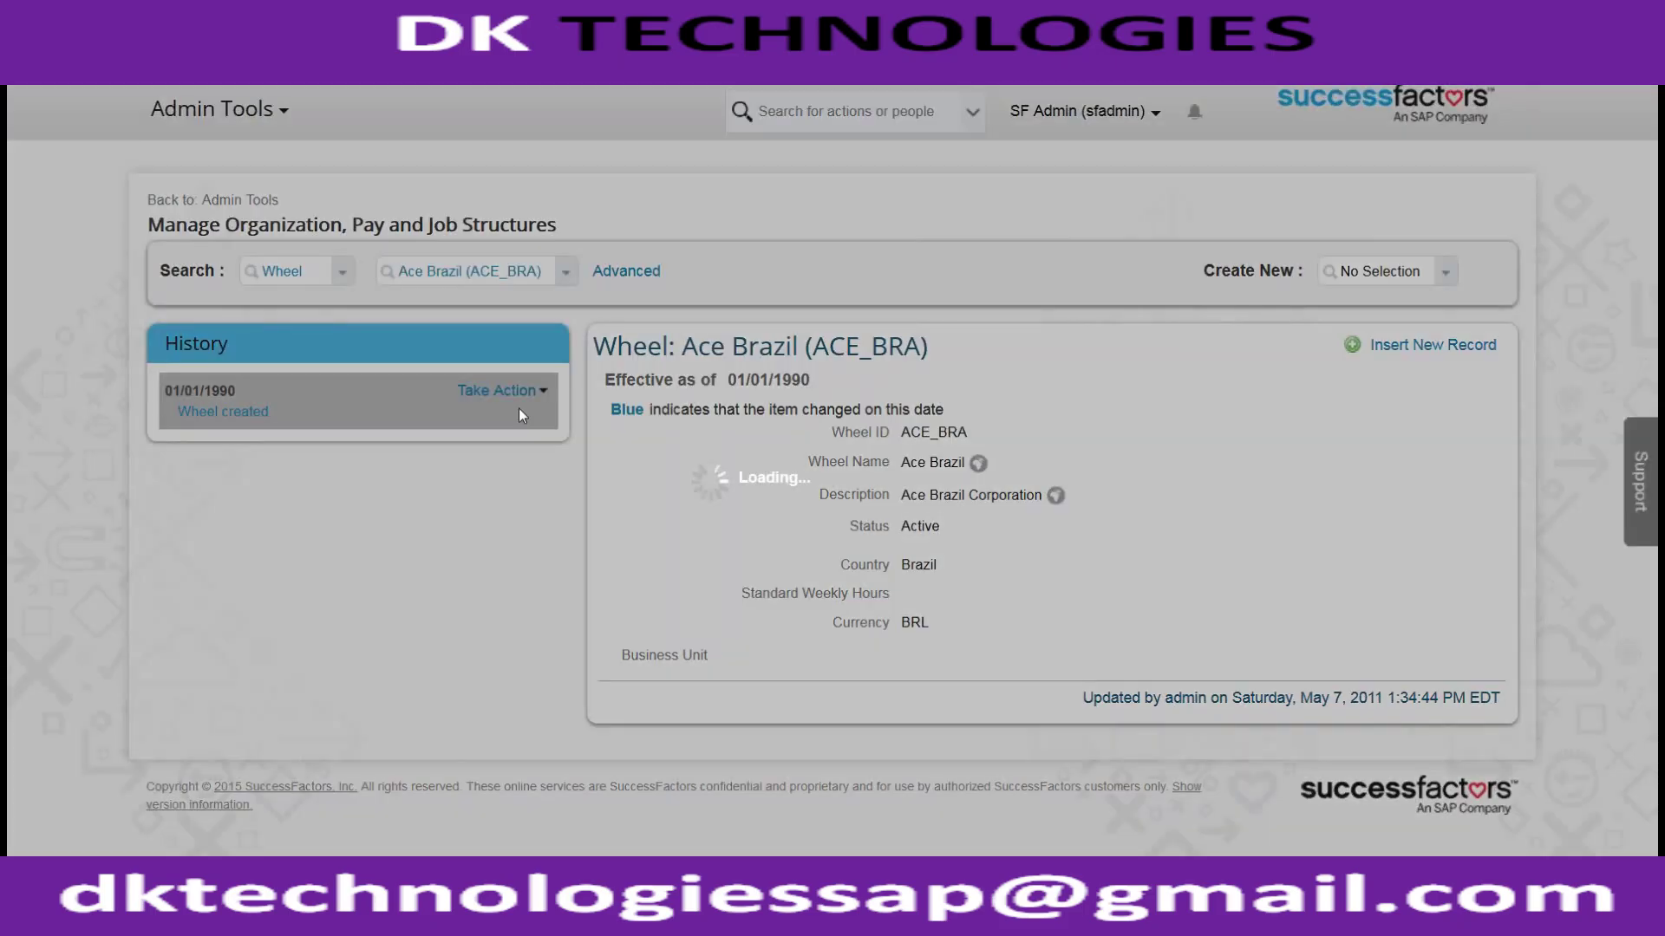
pyautogui.scroll(-2, 766, 600)
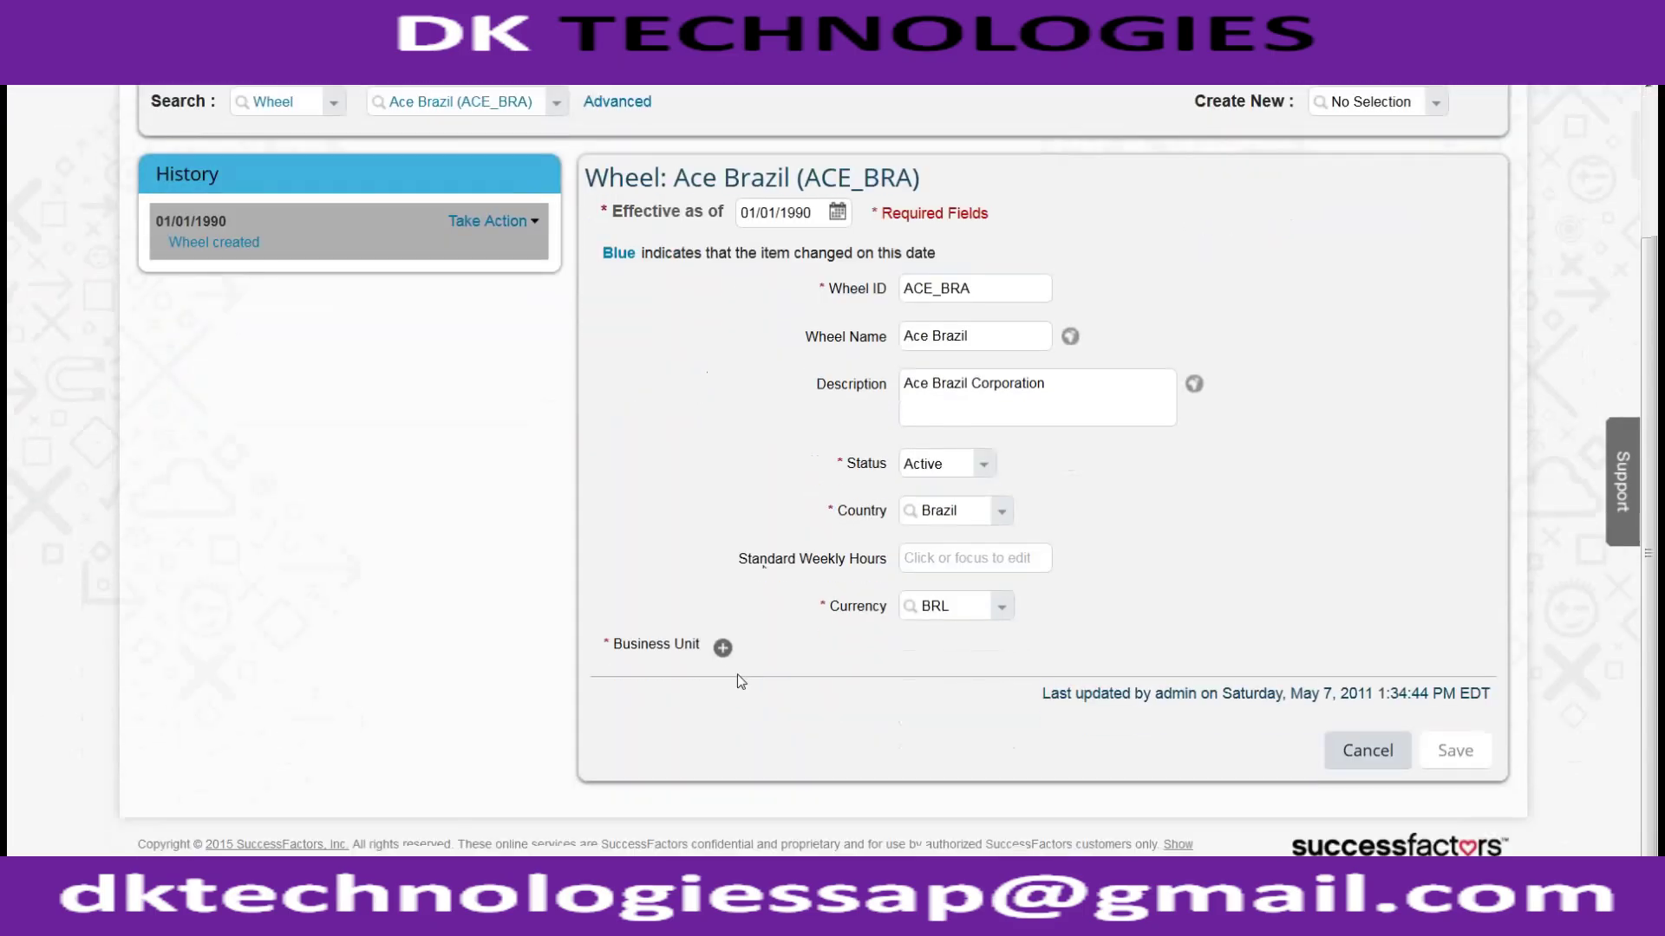
pyautogui.moveTo(598, 646); pyautogui.dragTo(669, 651)
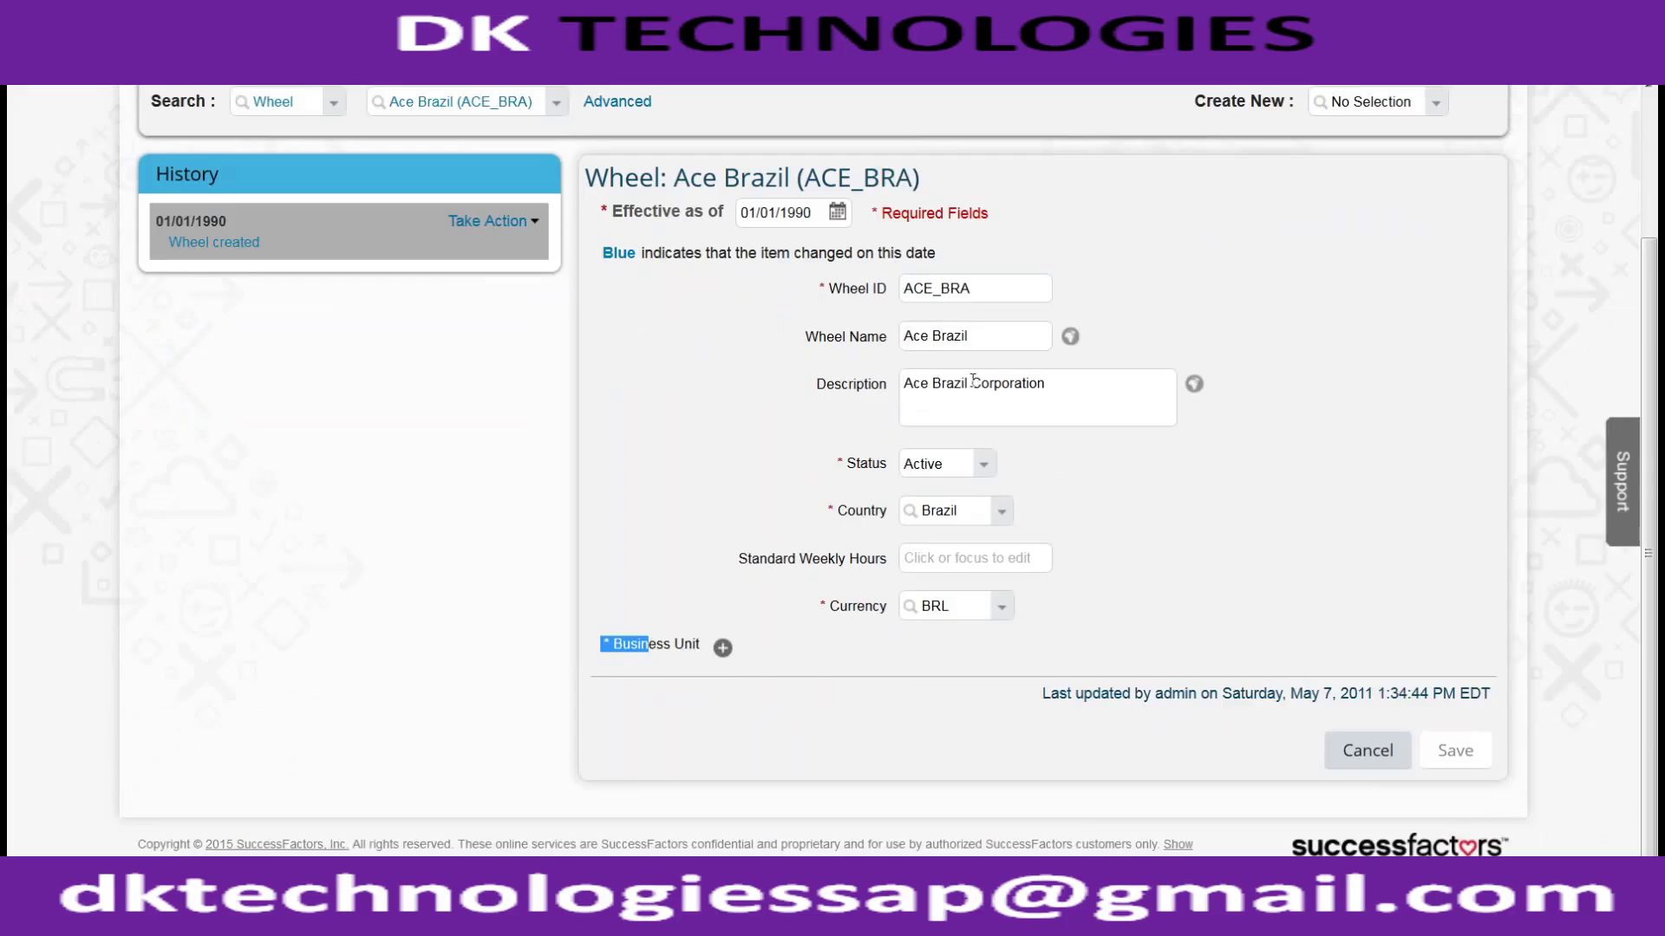
pyautogui.click(1070, 390)
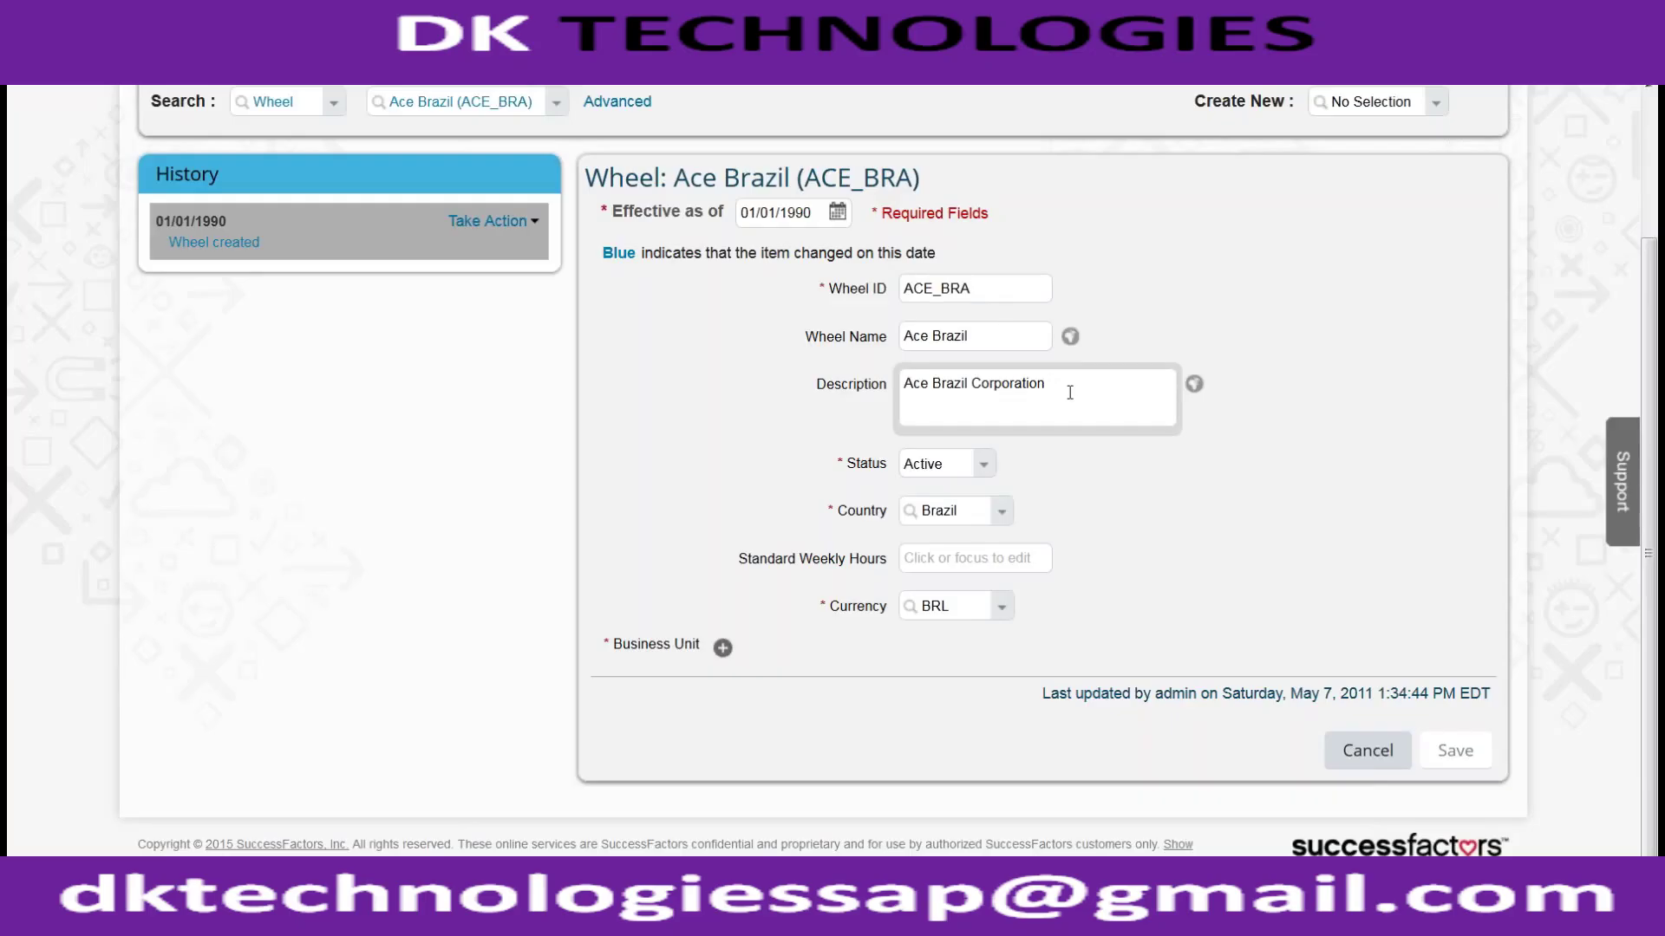
pyautogui.write('Company')
pyautogui.click(1435, 698)
pyautogui.click(1455, 751)
pyautogui.moveTo(698, 457); pyautogui.dragTo(769, 457)
# Step: Dismiss the error, add business unit Global Professional Services (ACE_SVCS), and save Ace Brazil
pyautogui.click(763, 502)
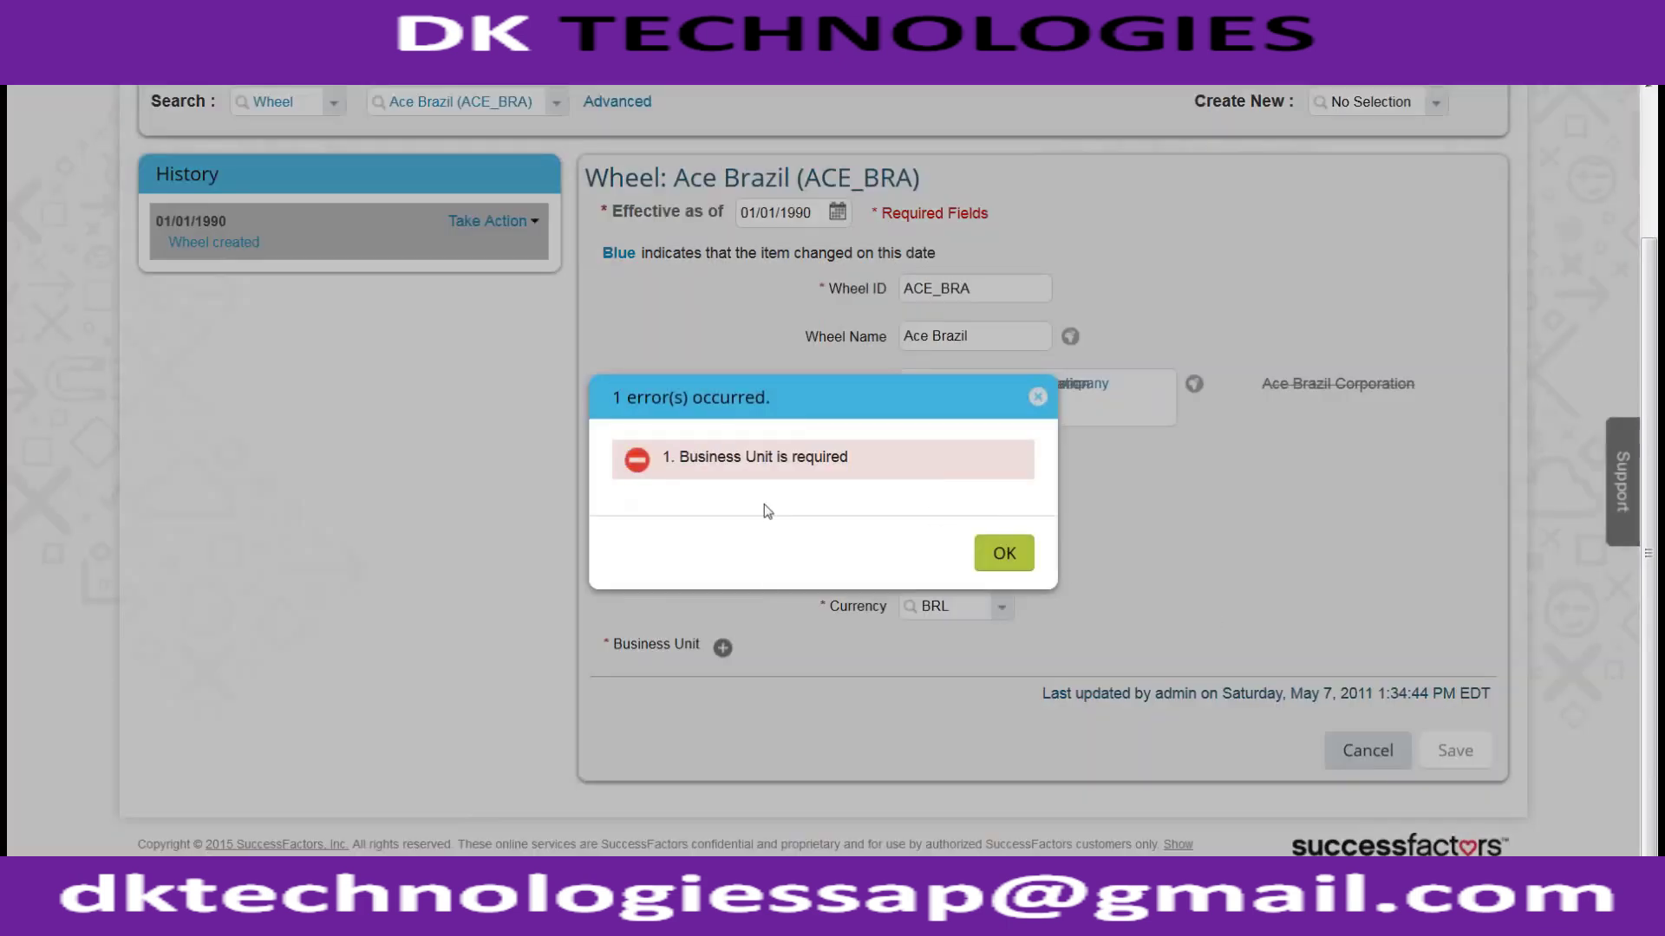
pyautogui.click(1005, 555)
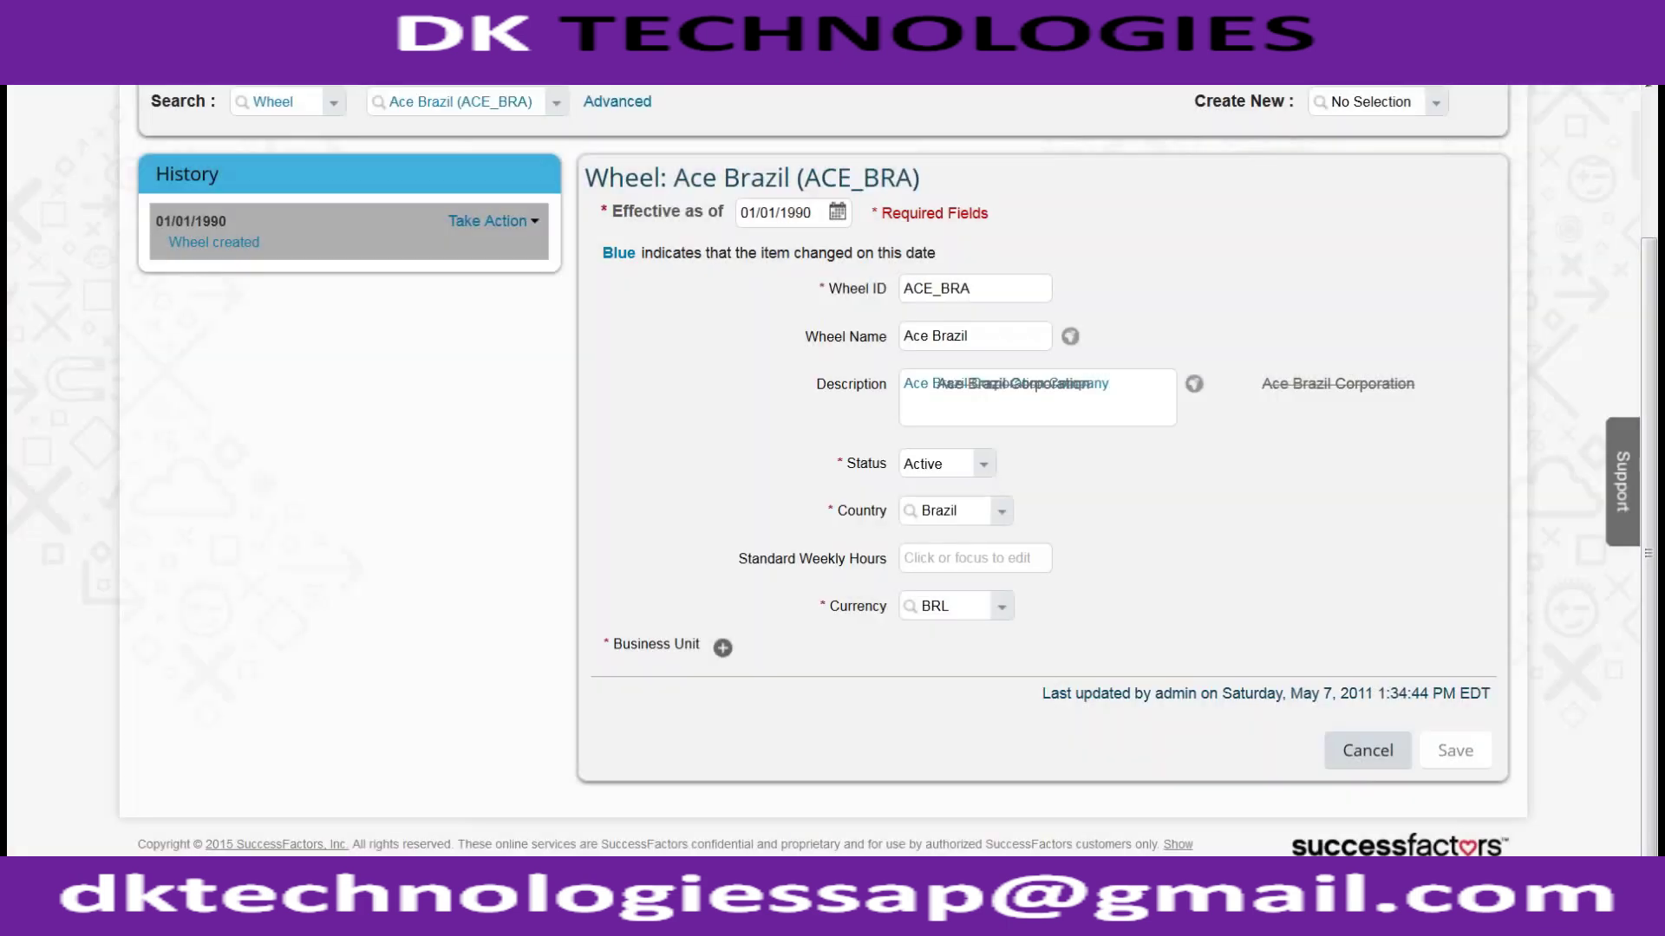
pyautogui.click(723, 646)
pyautogui.click(784, 678)
pyautogui.write('ACE_SVCS)')
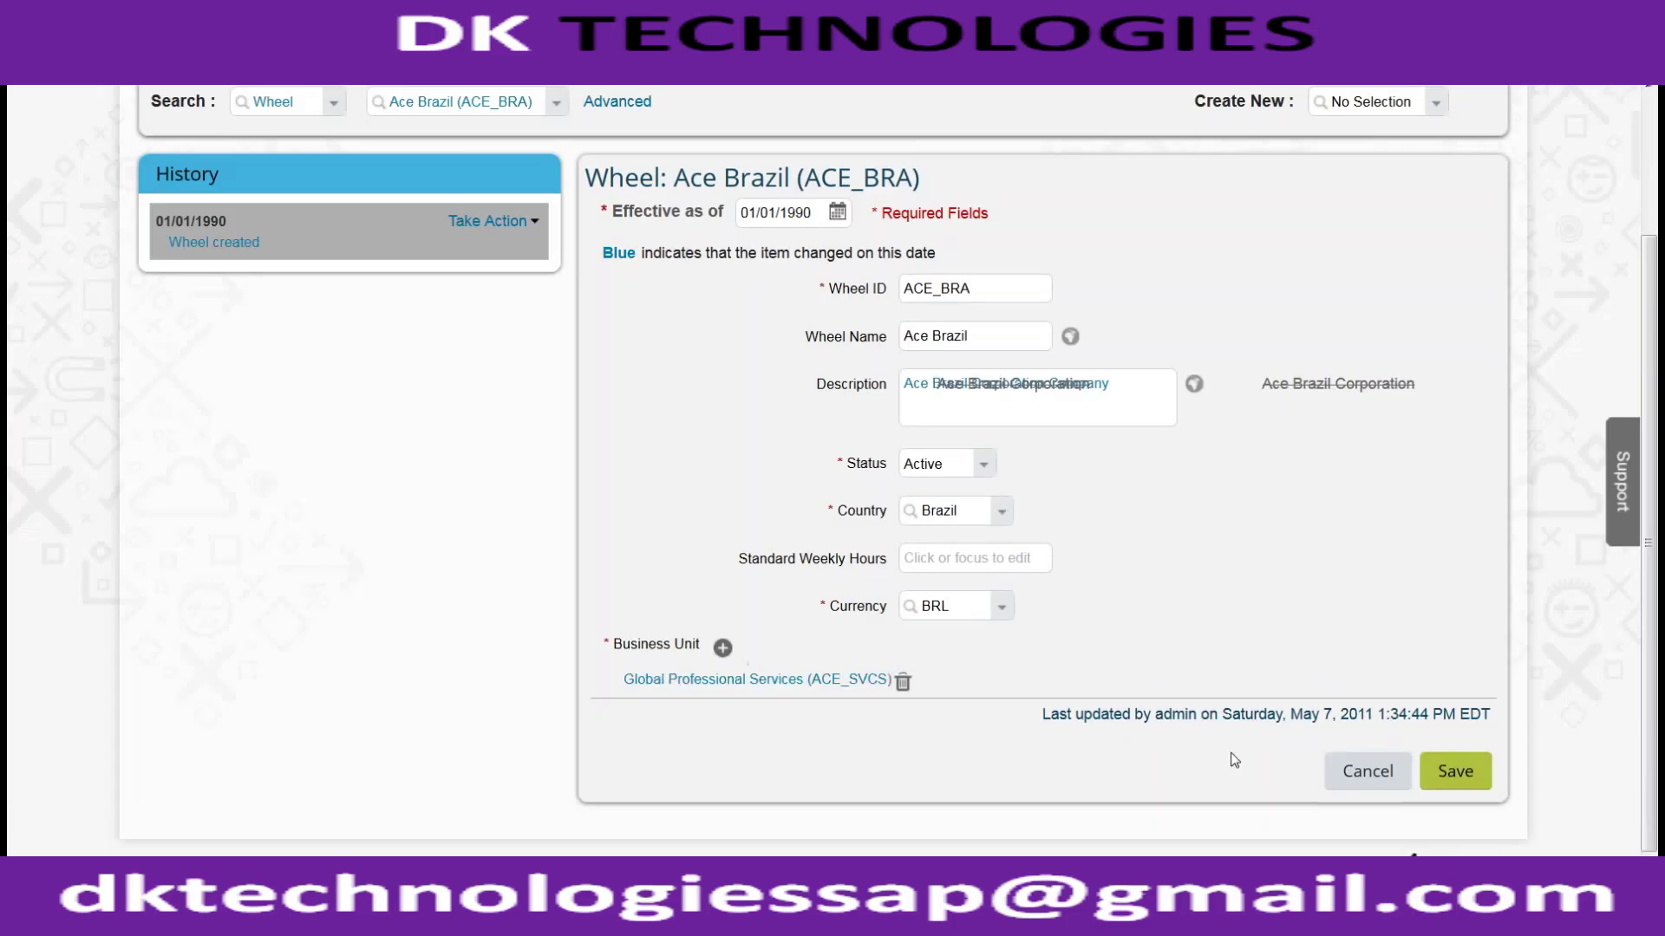
pyautogui.click(852, 770)
pyautogui.click(1431, 770)
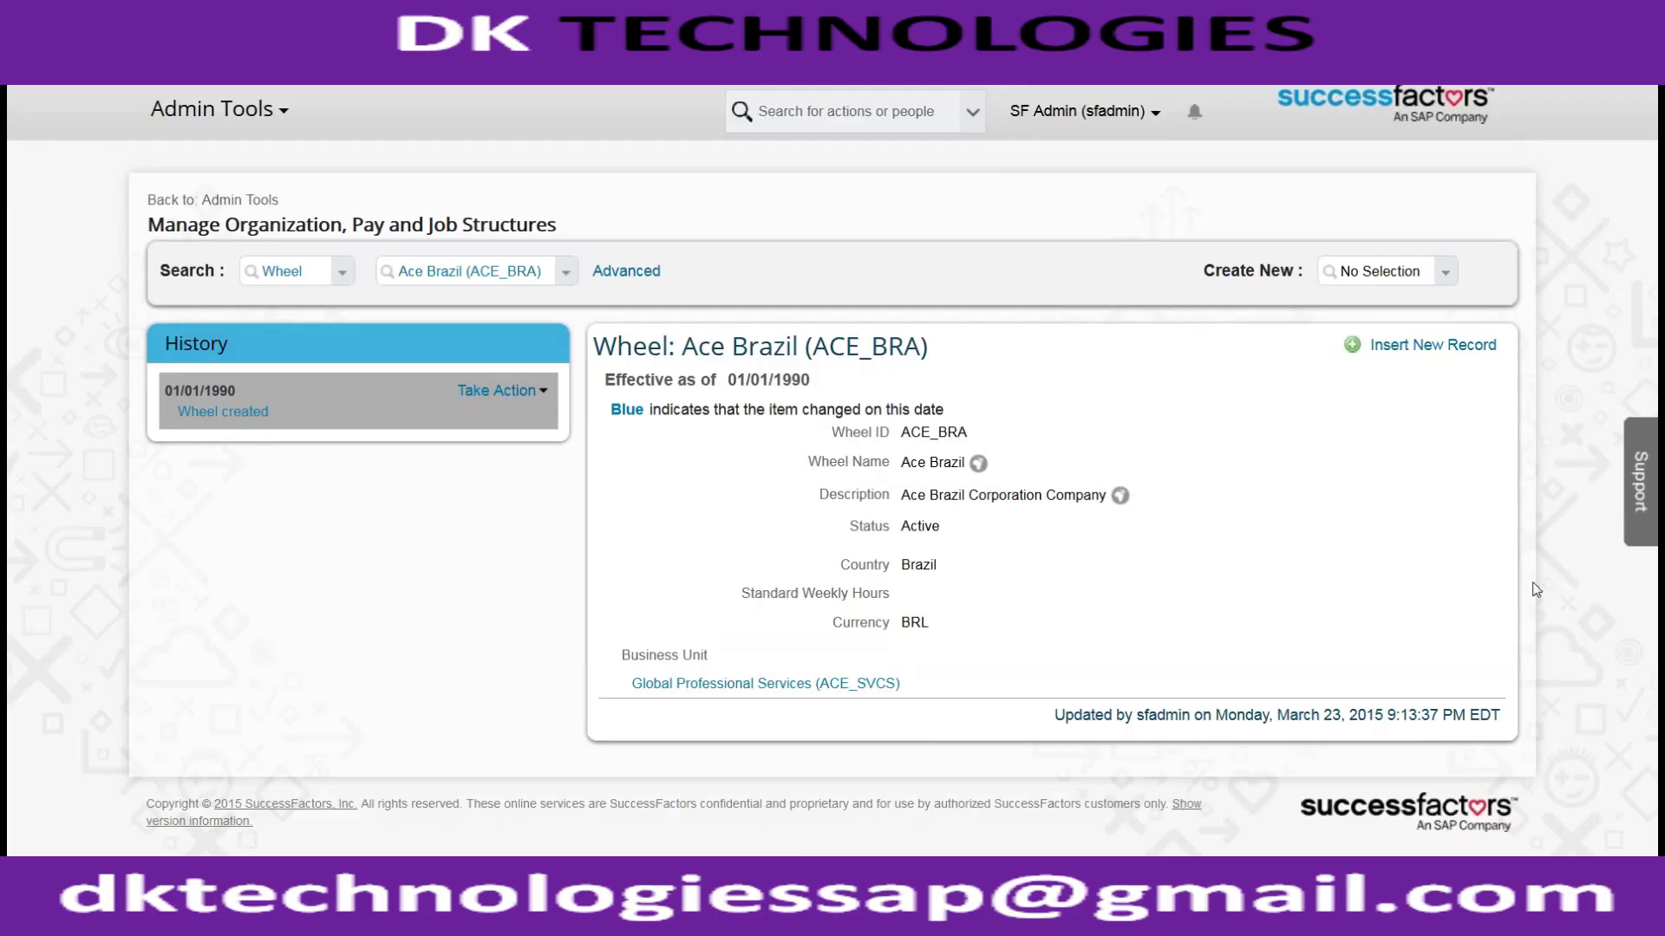
# Step: Open Add New Employee under Update User Information in Admin Tools
pyautogui.click(1088, 120)
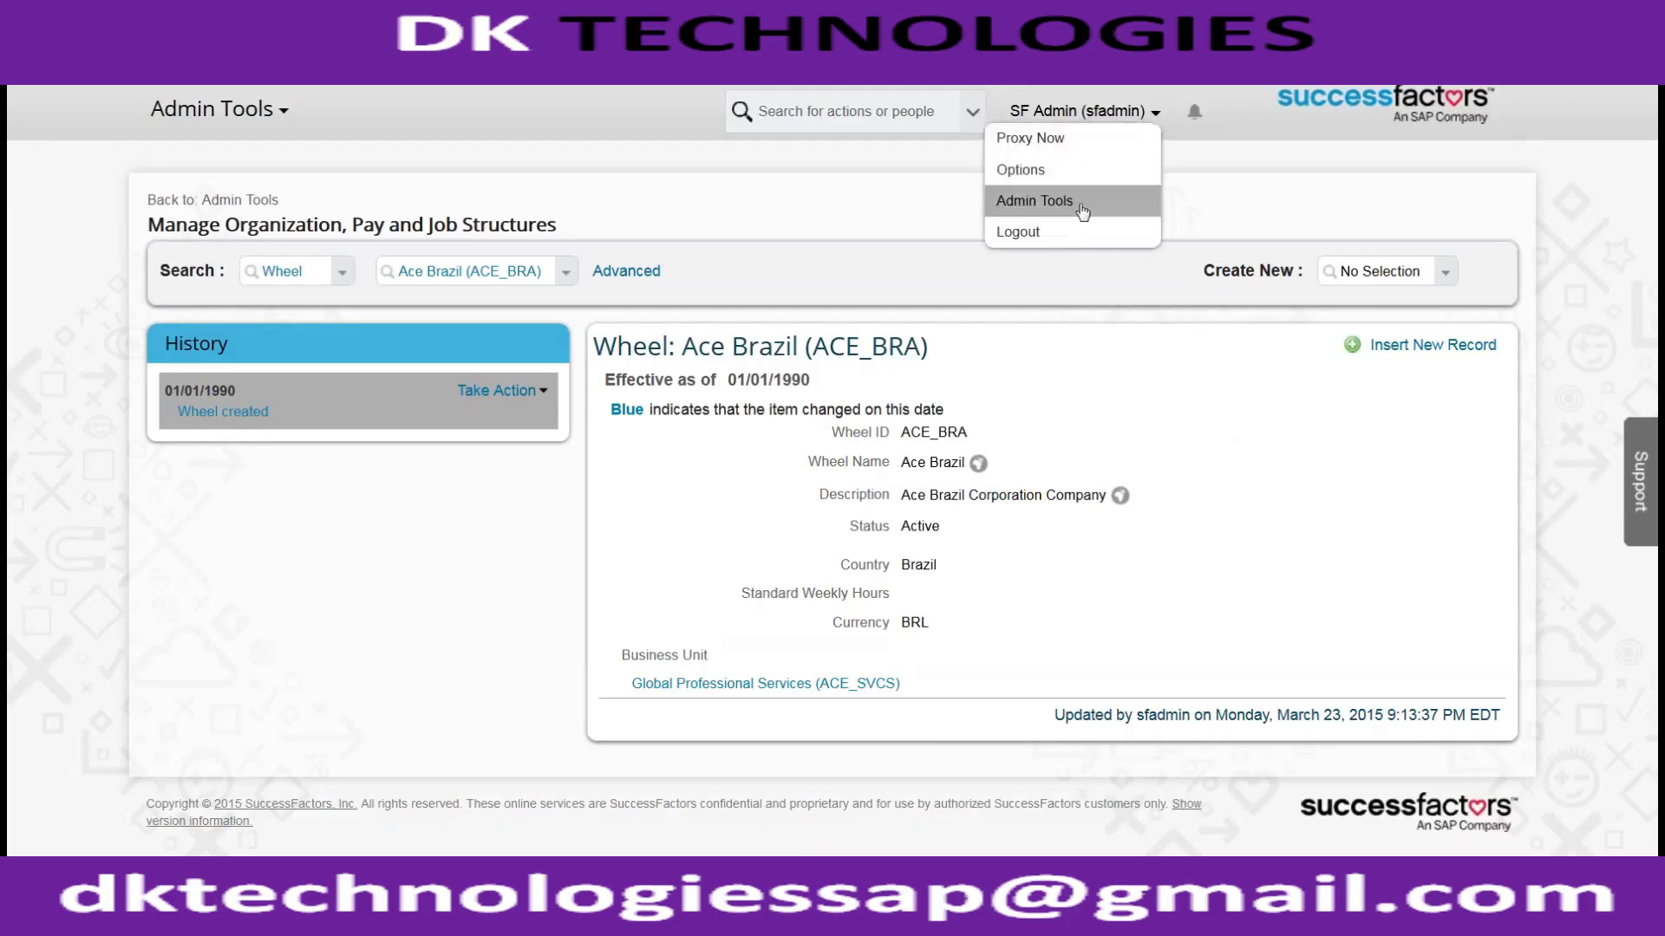
pyautogui.click(1082, 202)
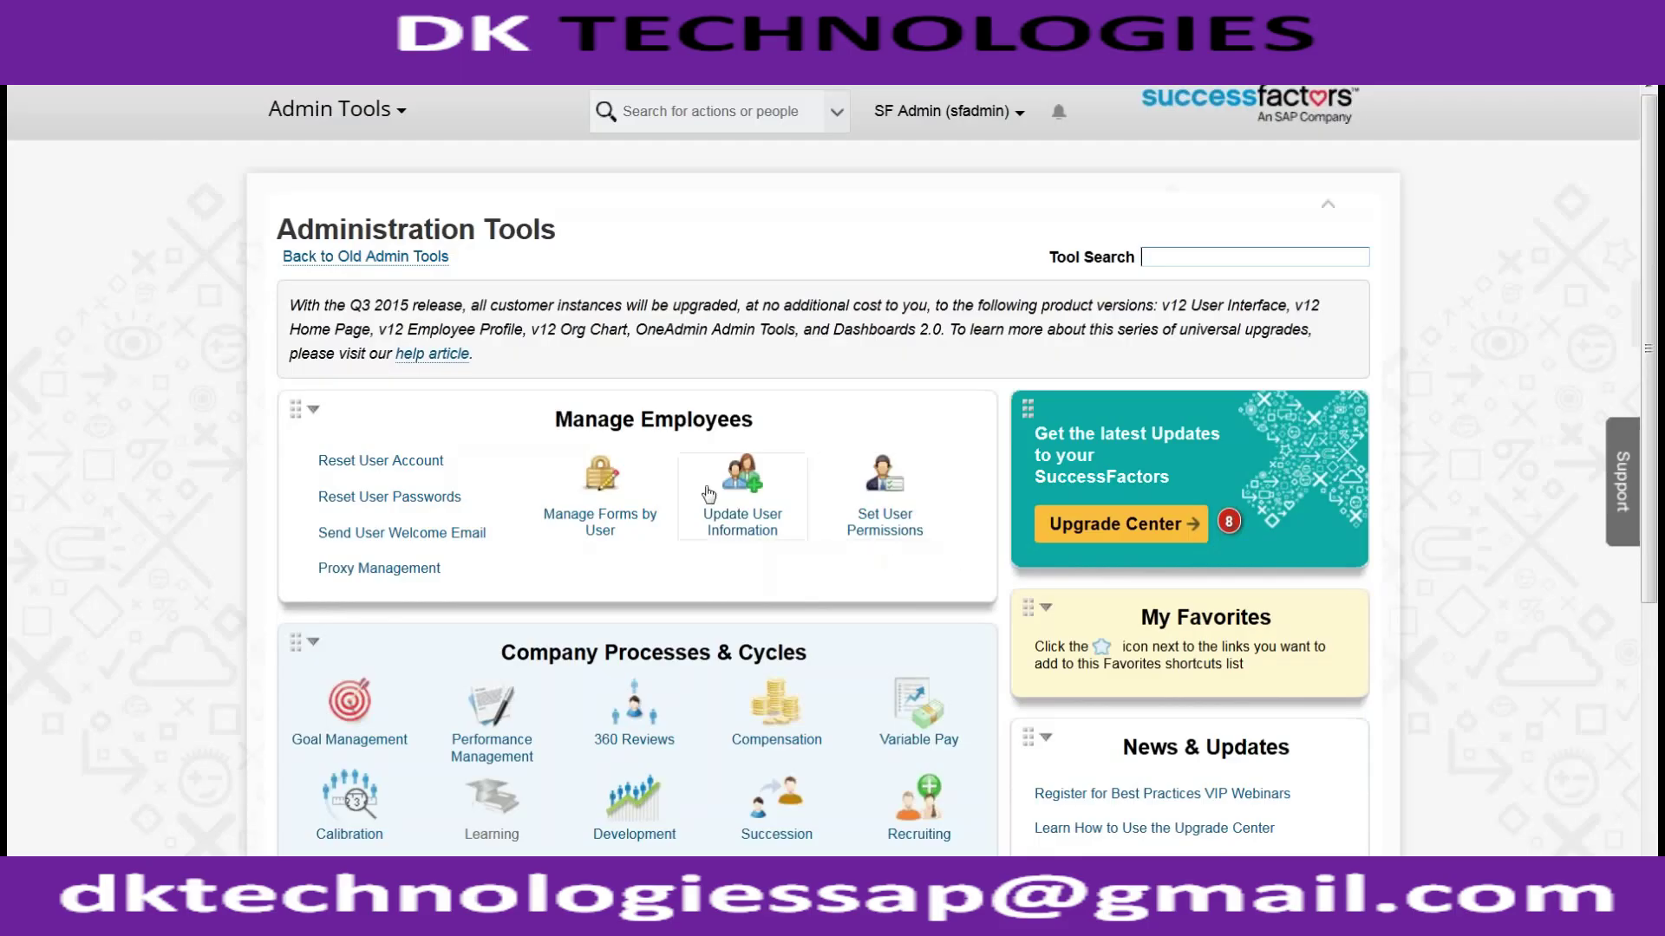
pyautogui.click(747, 519)
pyautogui.click(770, 581)
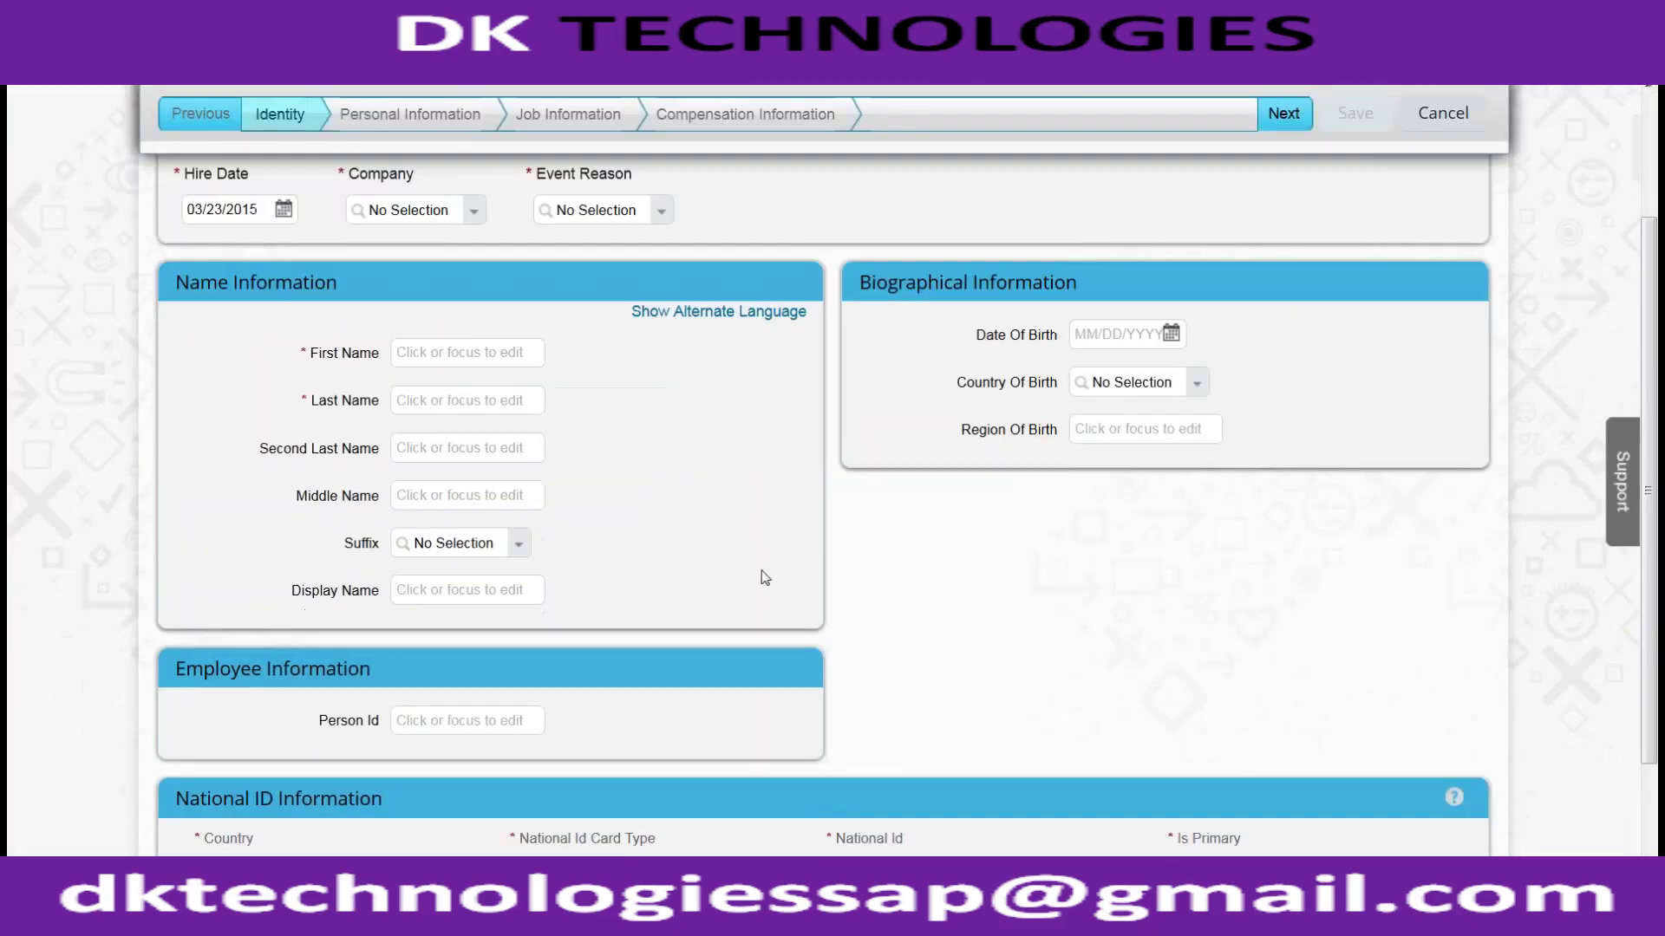
# Step: Set the hire's company to ACE_USA_COMPANY and event reason to Acquired employee
pyautogui.click(432, 213)
pyautogui.write('ACE_USA_COMPANY (WHELLID1')
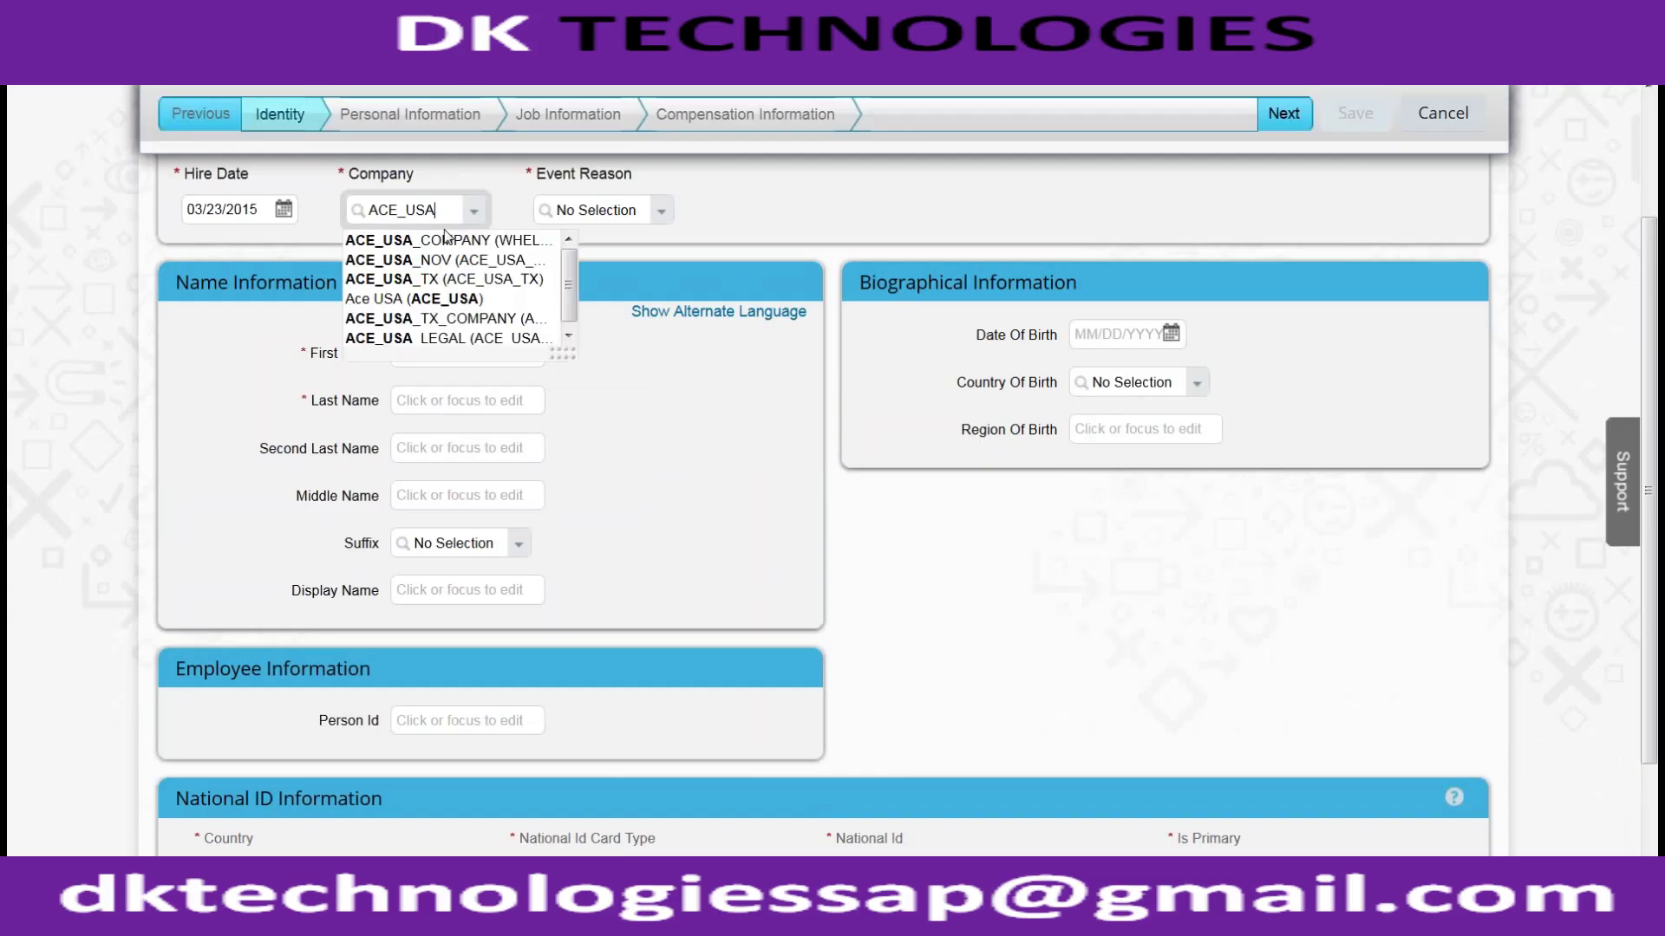
pyautogui.click(434, 239)
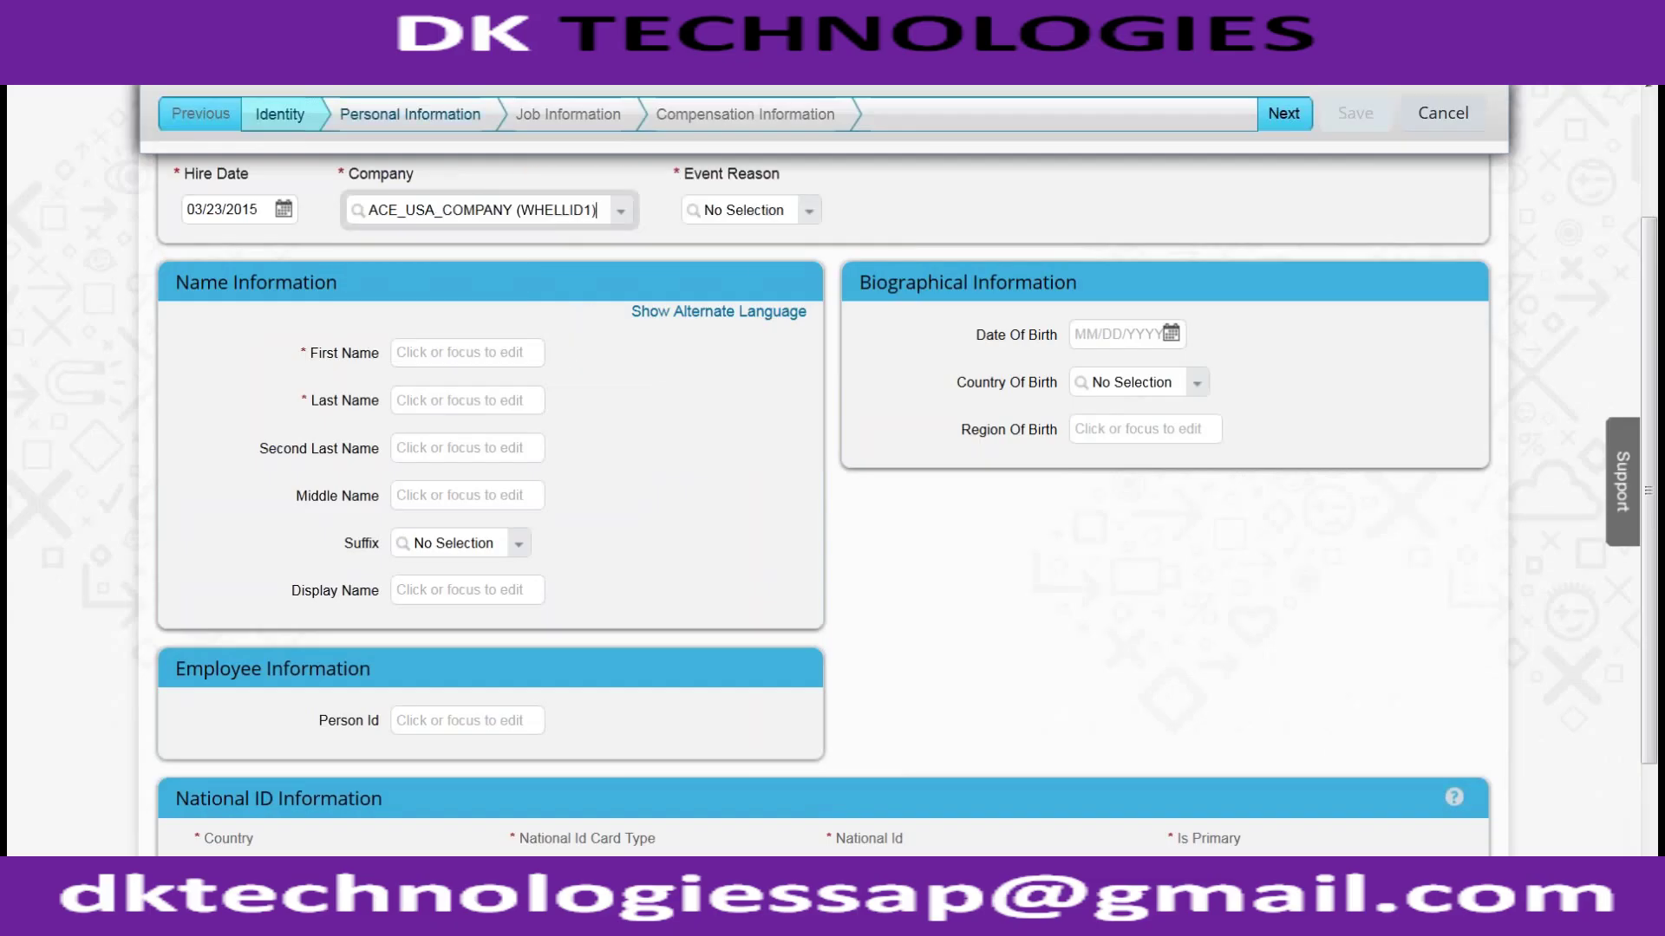
pyautogui.click(809, 212)
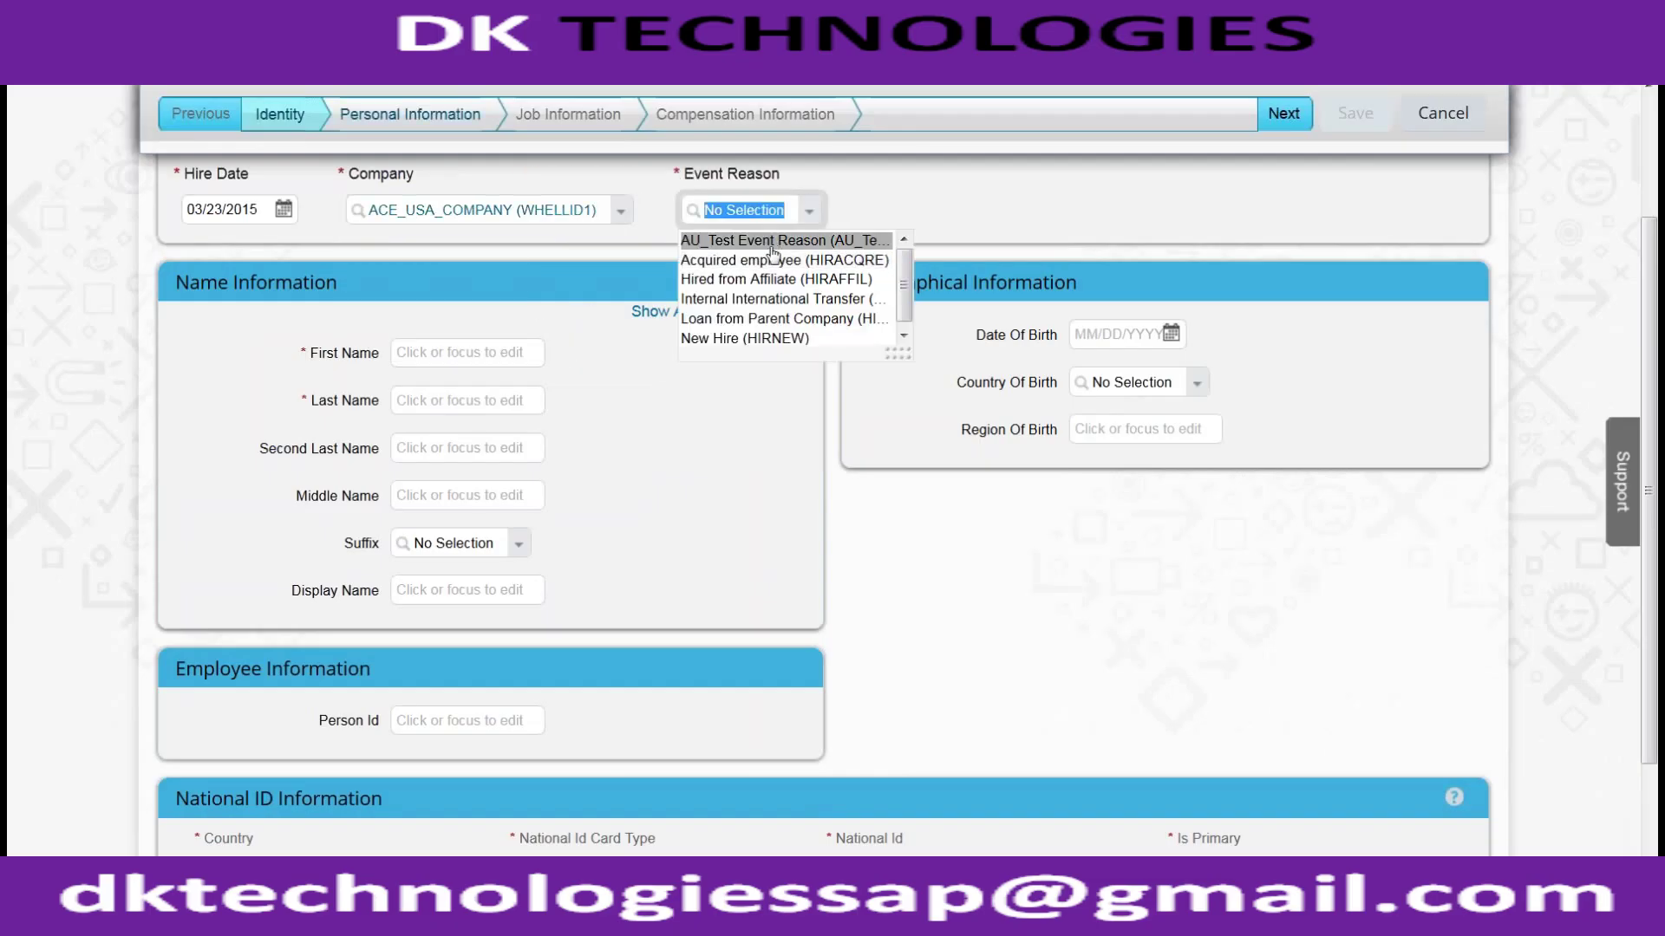
pyautogui.click(772, 260)
# Step: Enter the new hire's first name and last name
pyautogui.click(468, 351)
pyautogui.write('Alex')
pyautogui.press('BackSpace')
pyautogui.press('BackSpace')
pyautogui.press('BackSpace')
pyautogui.press('BackSpace')
pyautogui.write('Harish')
pyautogui.press('Tab')
pyautogui.write('V')
pyautogui.press('Tab')
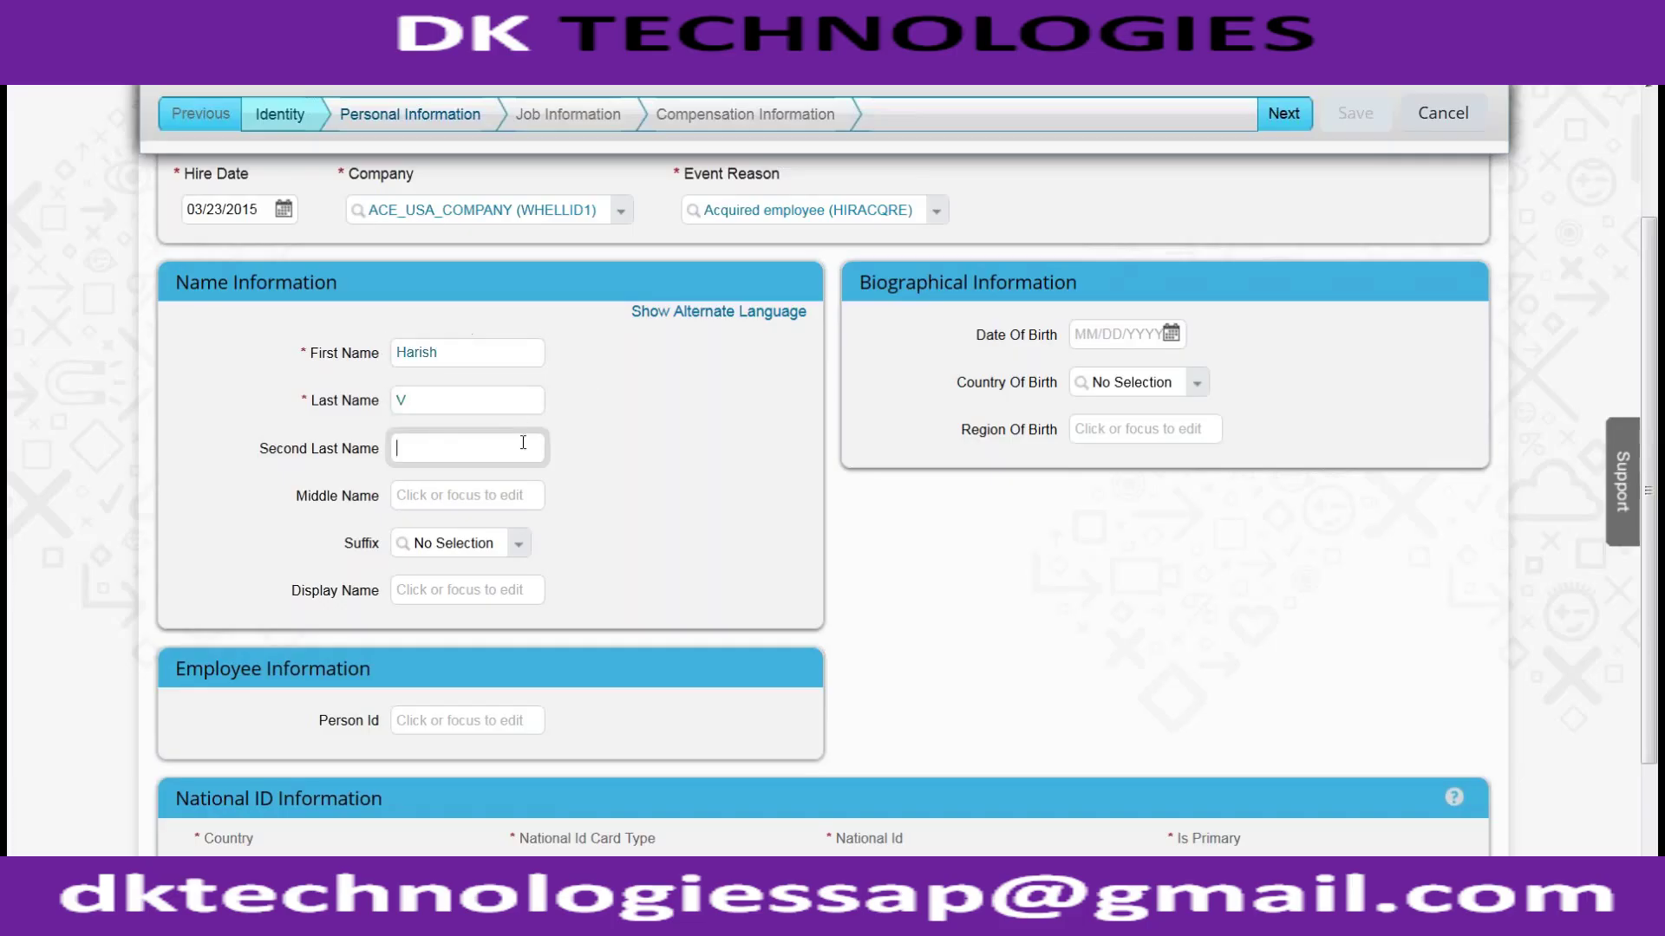
pyautogui.scroll(-2, 513, 509)
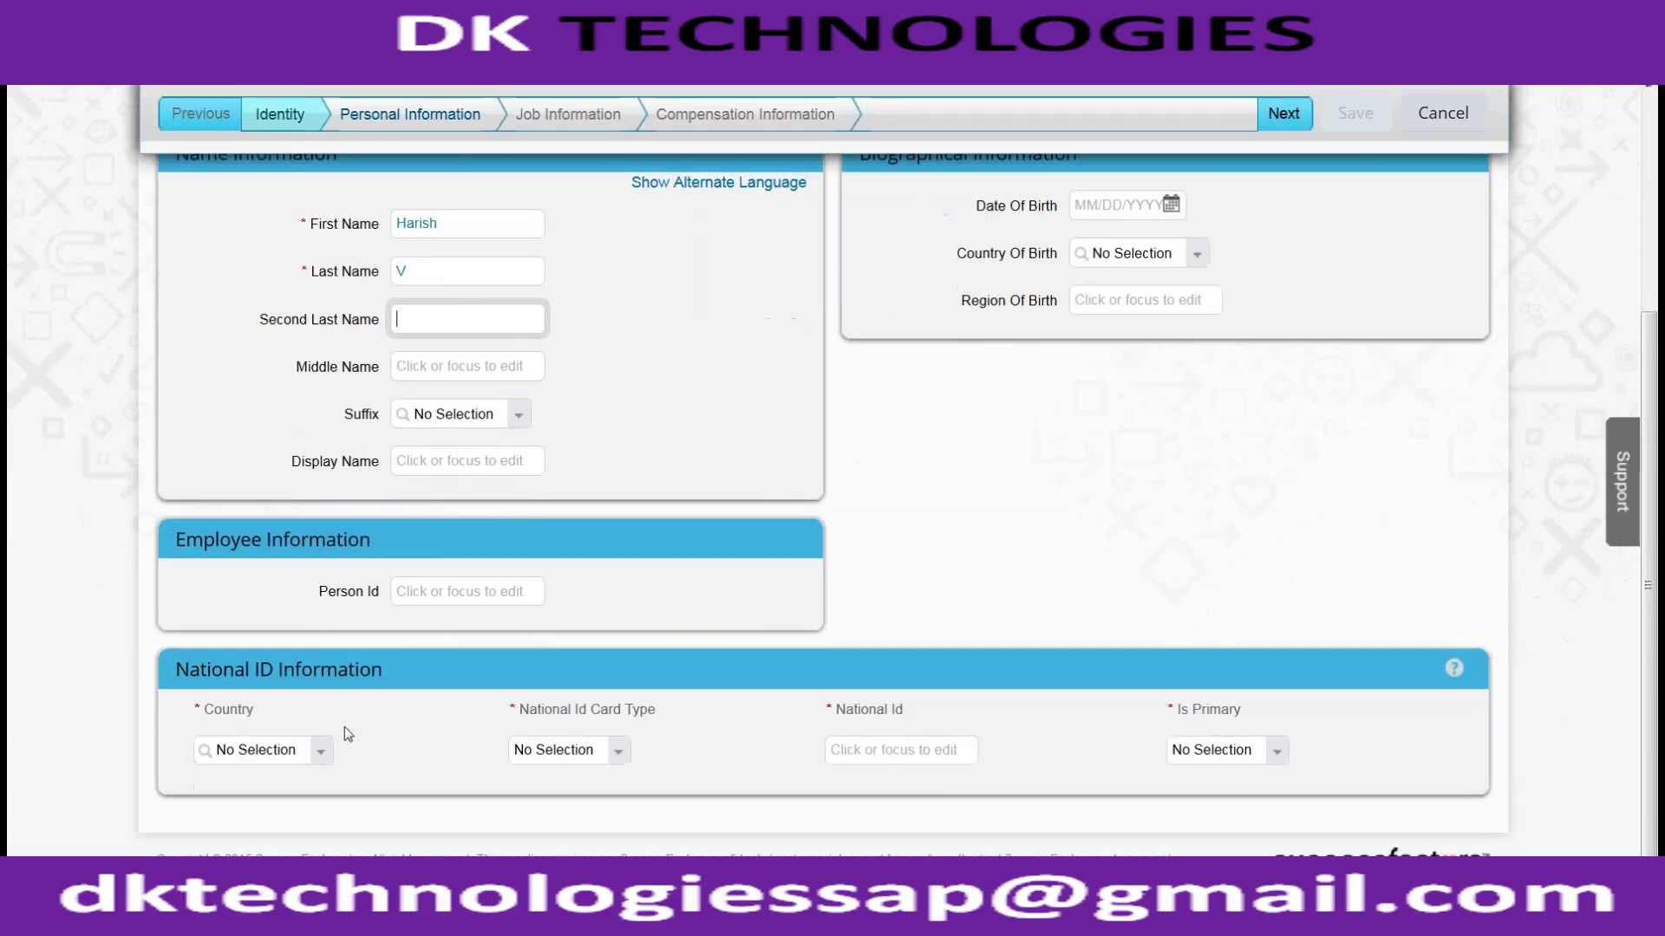
# Step: Set the national ID country to United States and card type to Social Security Number
pyautogui.click(321, 751)
pyautogui.write('unite')
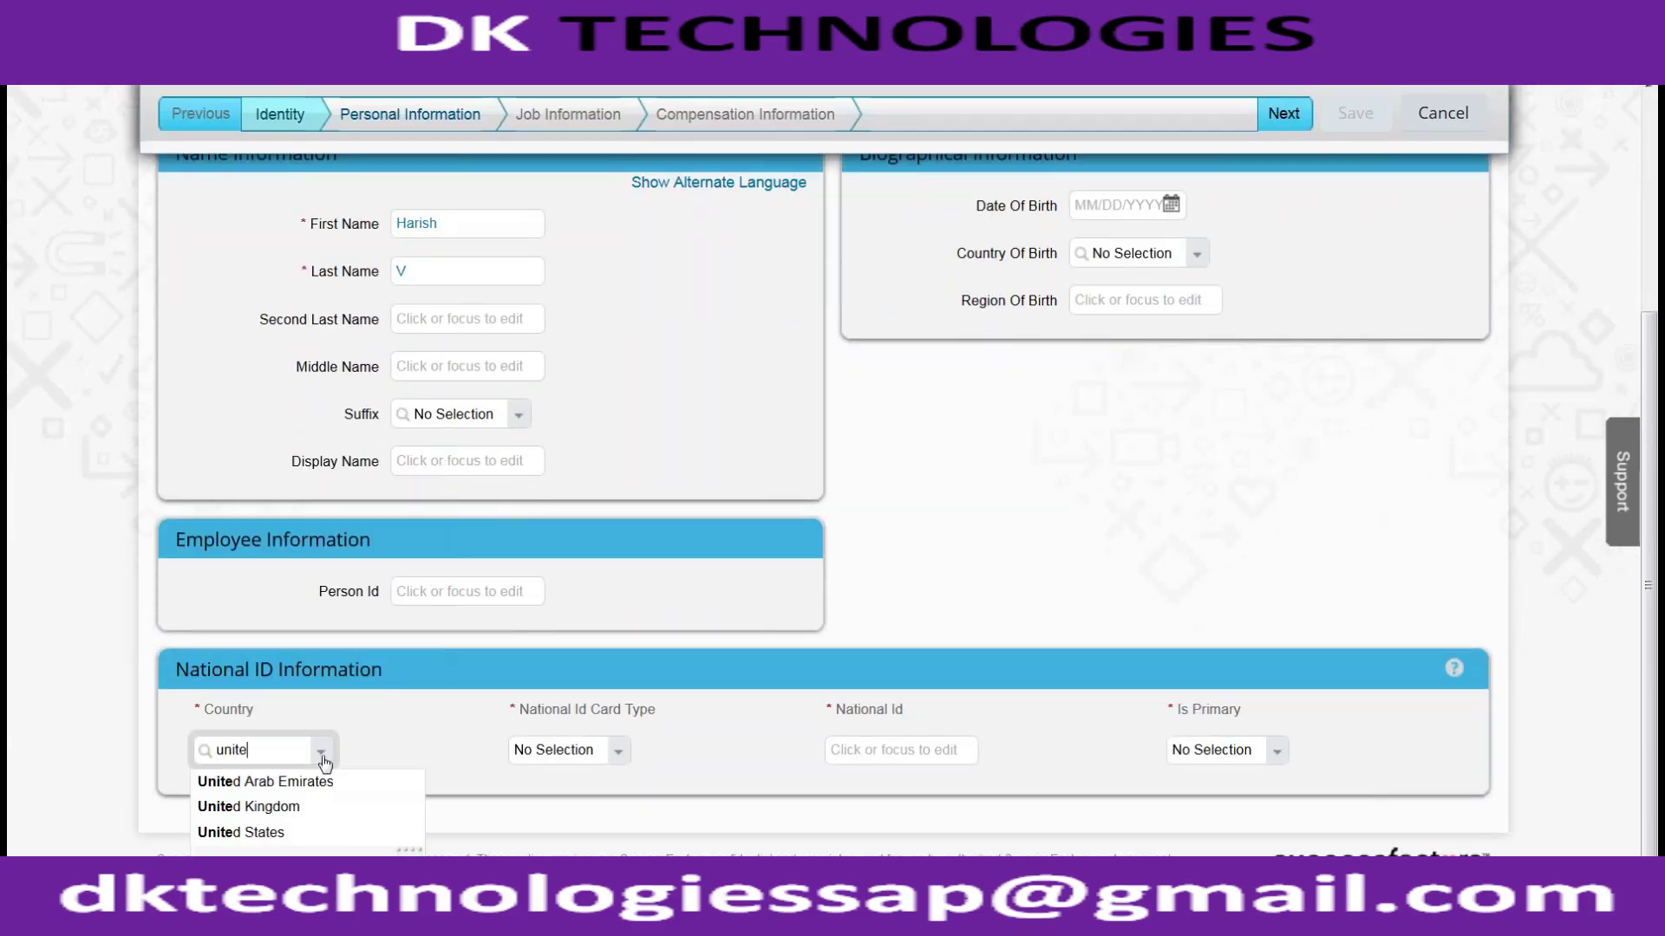
pyautogui.write('d States')
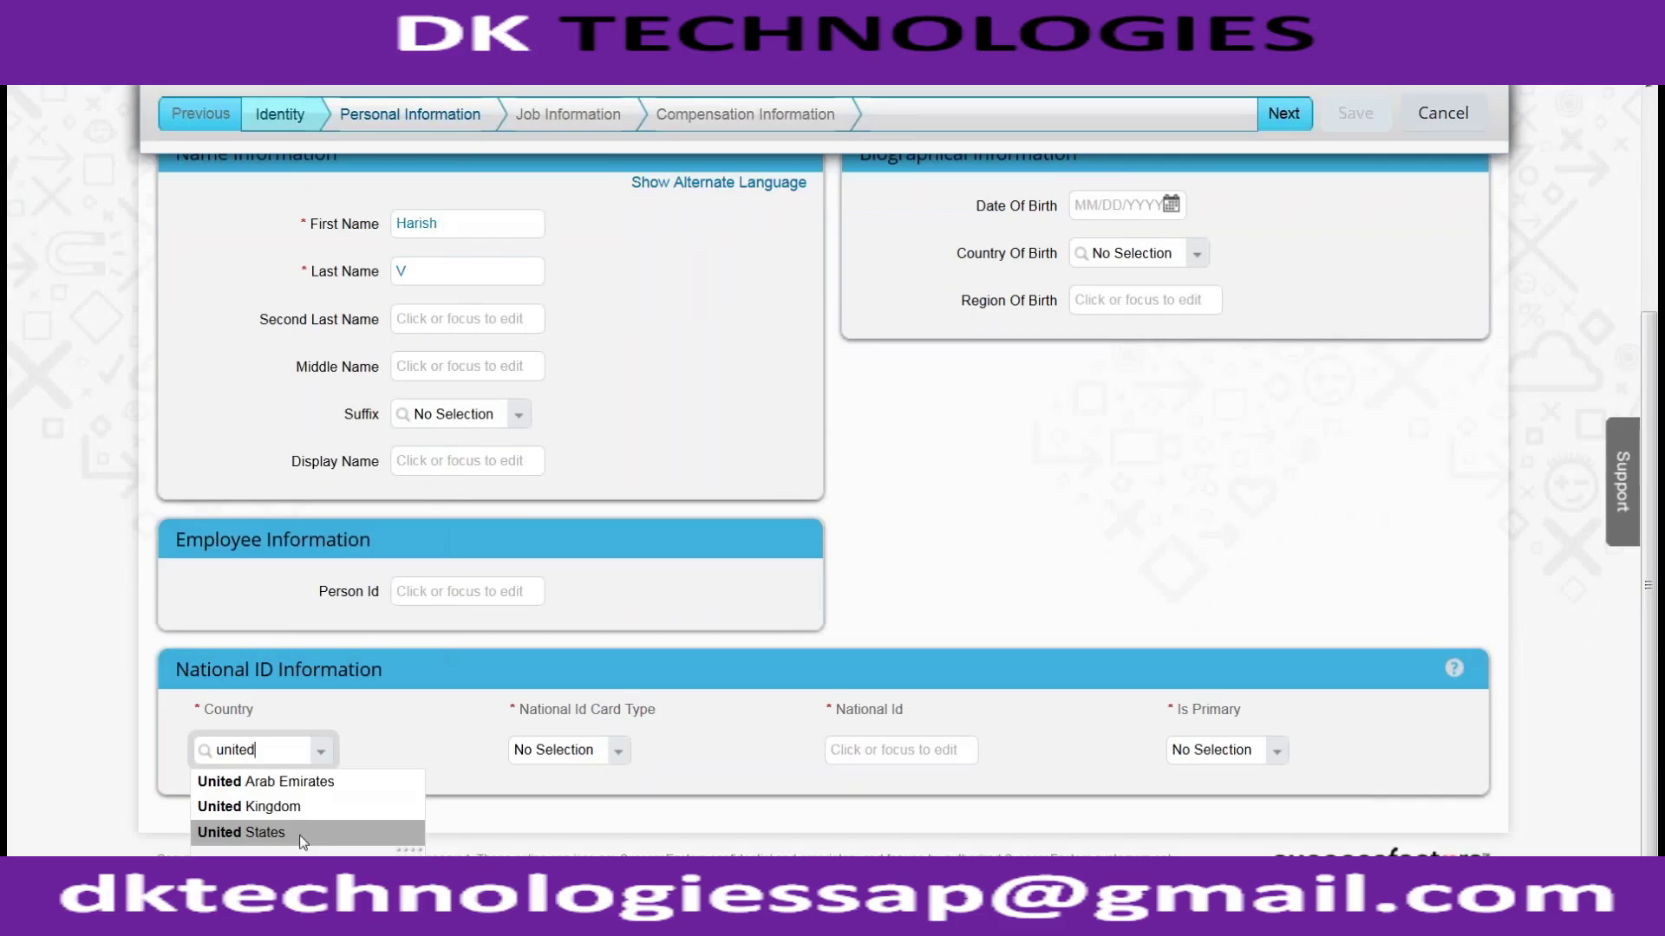
pyautogui.click(299, 835)
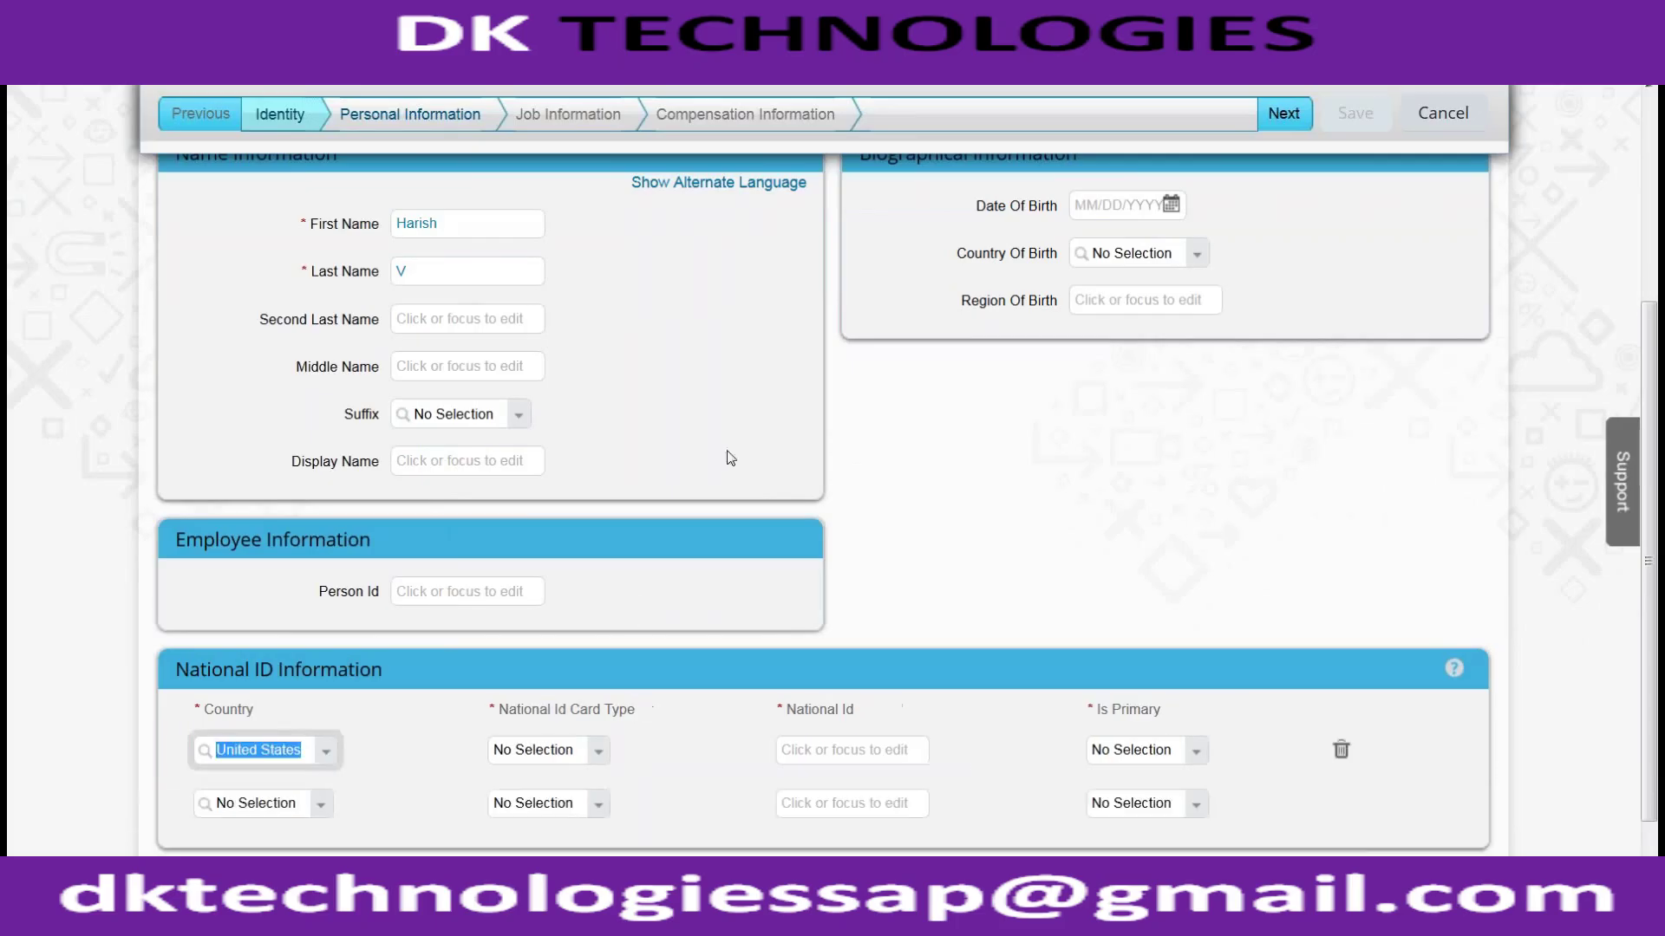
pyautogui.click(576, 749)
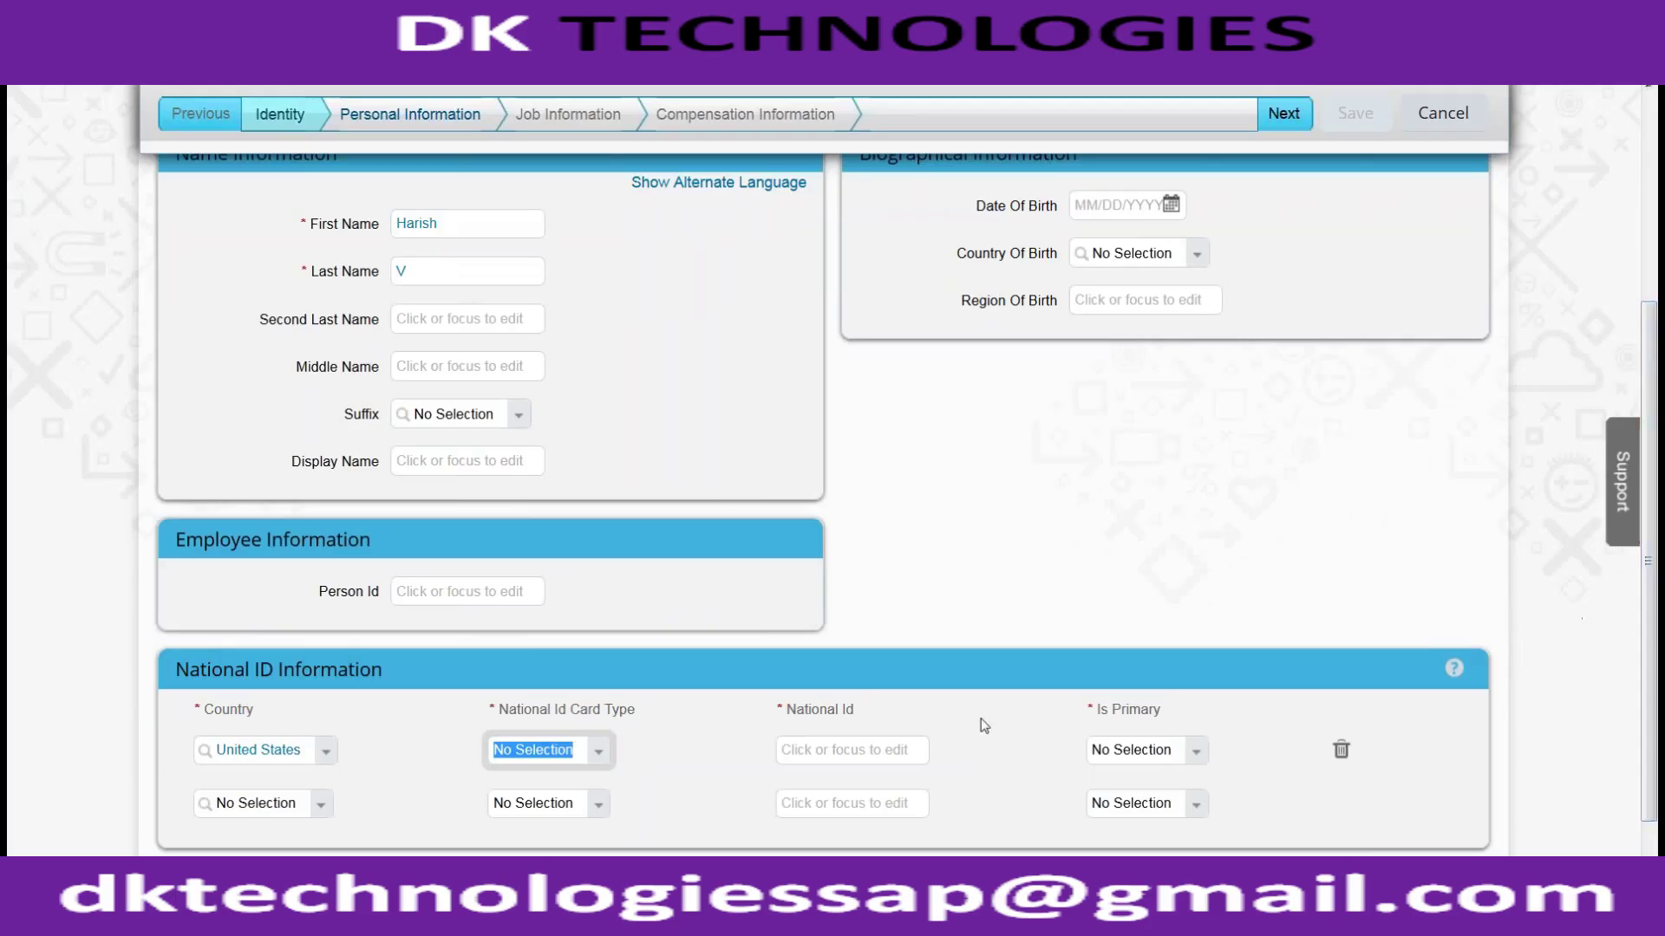
pyautogui.click(612, 745)
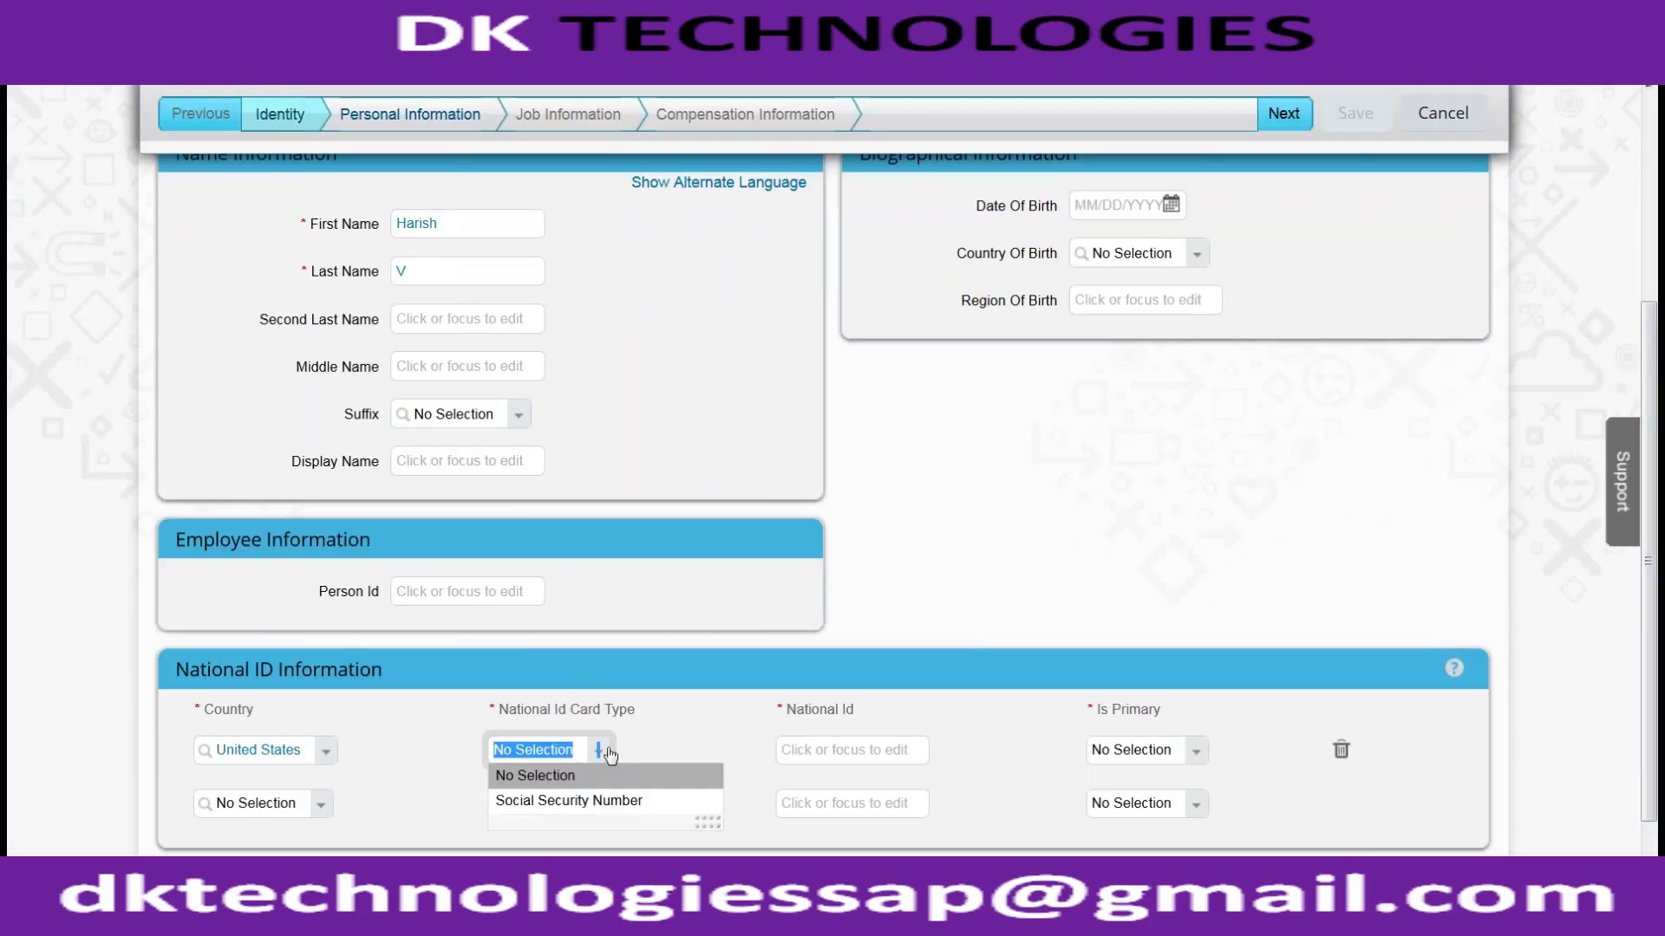
pyautogui.click(638, 801)
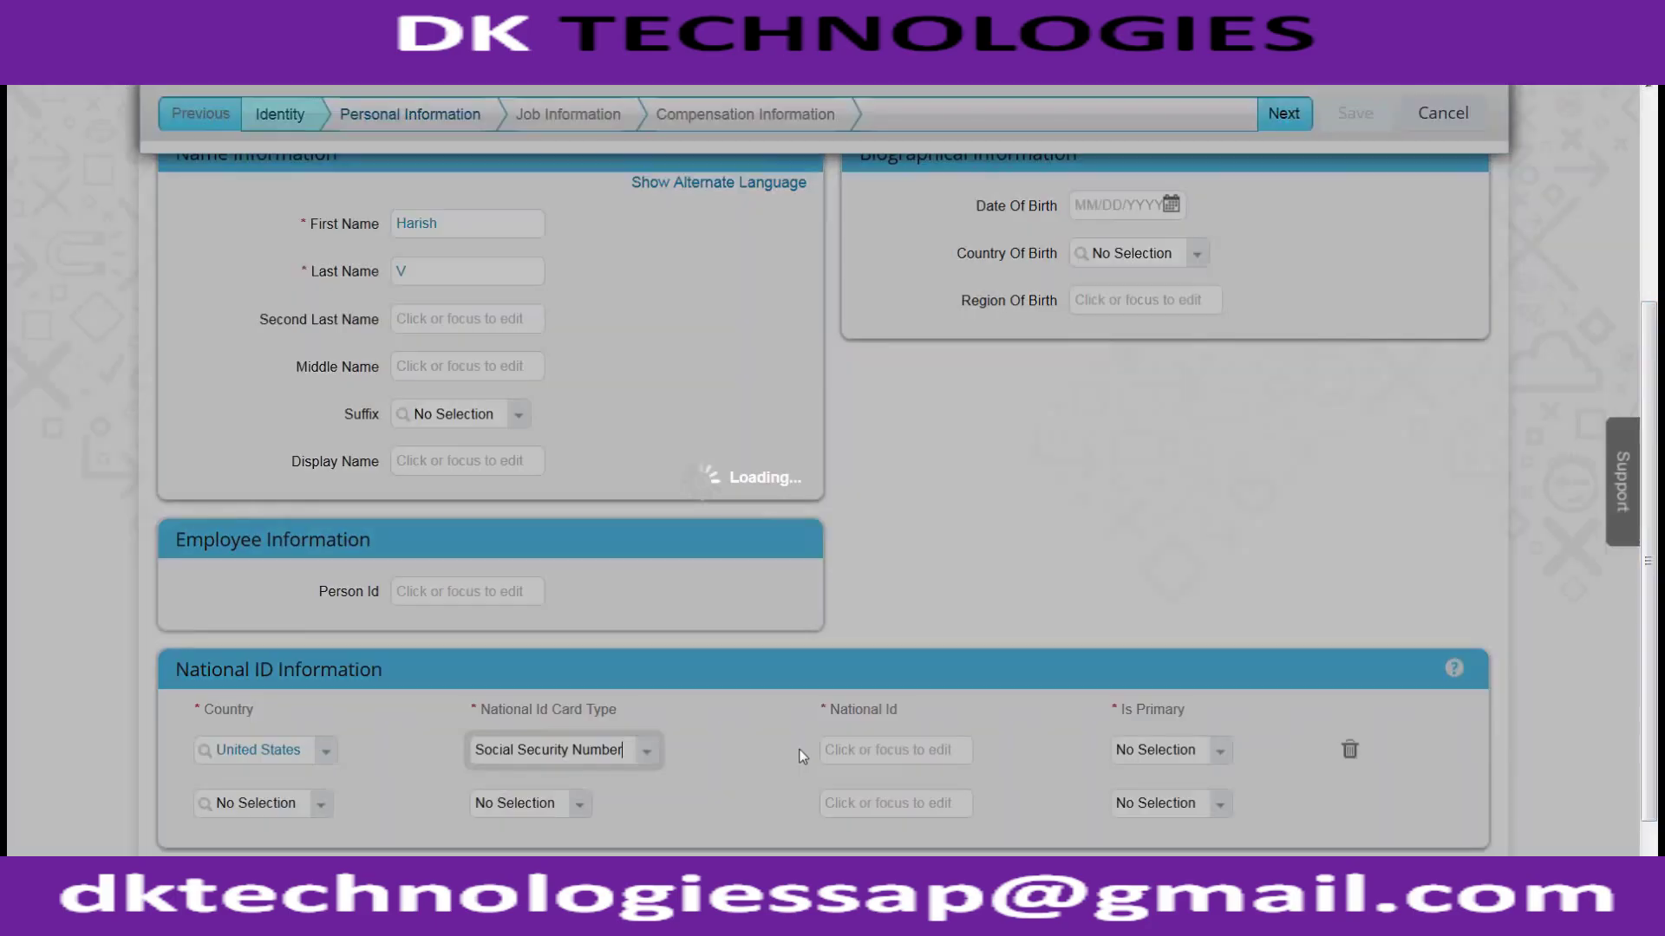
# Step: Enter the ID number, mark it primary, and continue to Personal Information
pyautogui.click(835, 751)
pyautogui.press('Tab')
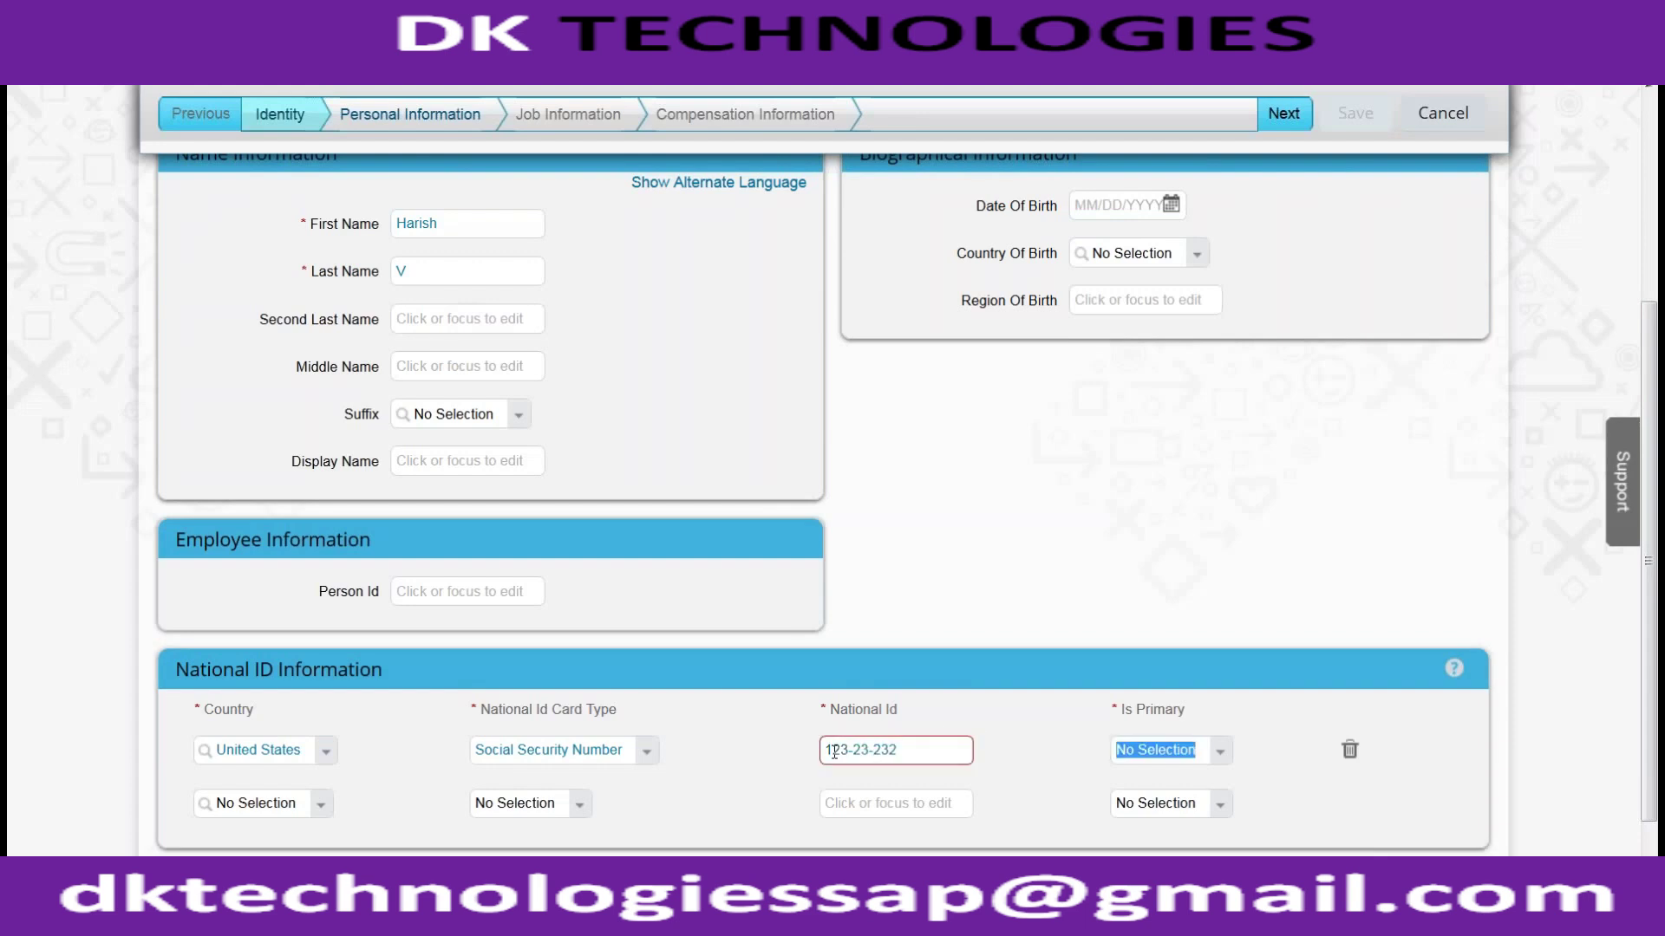
pyautogui.click(963, 751)
pyautogui.write('1')
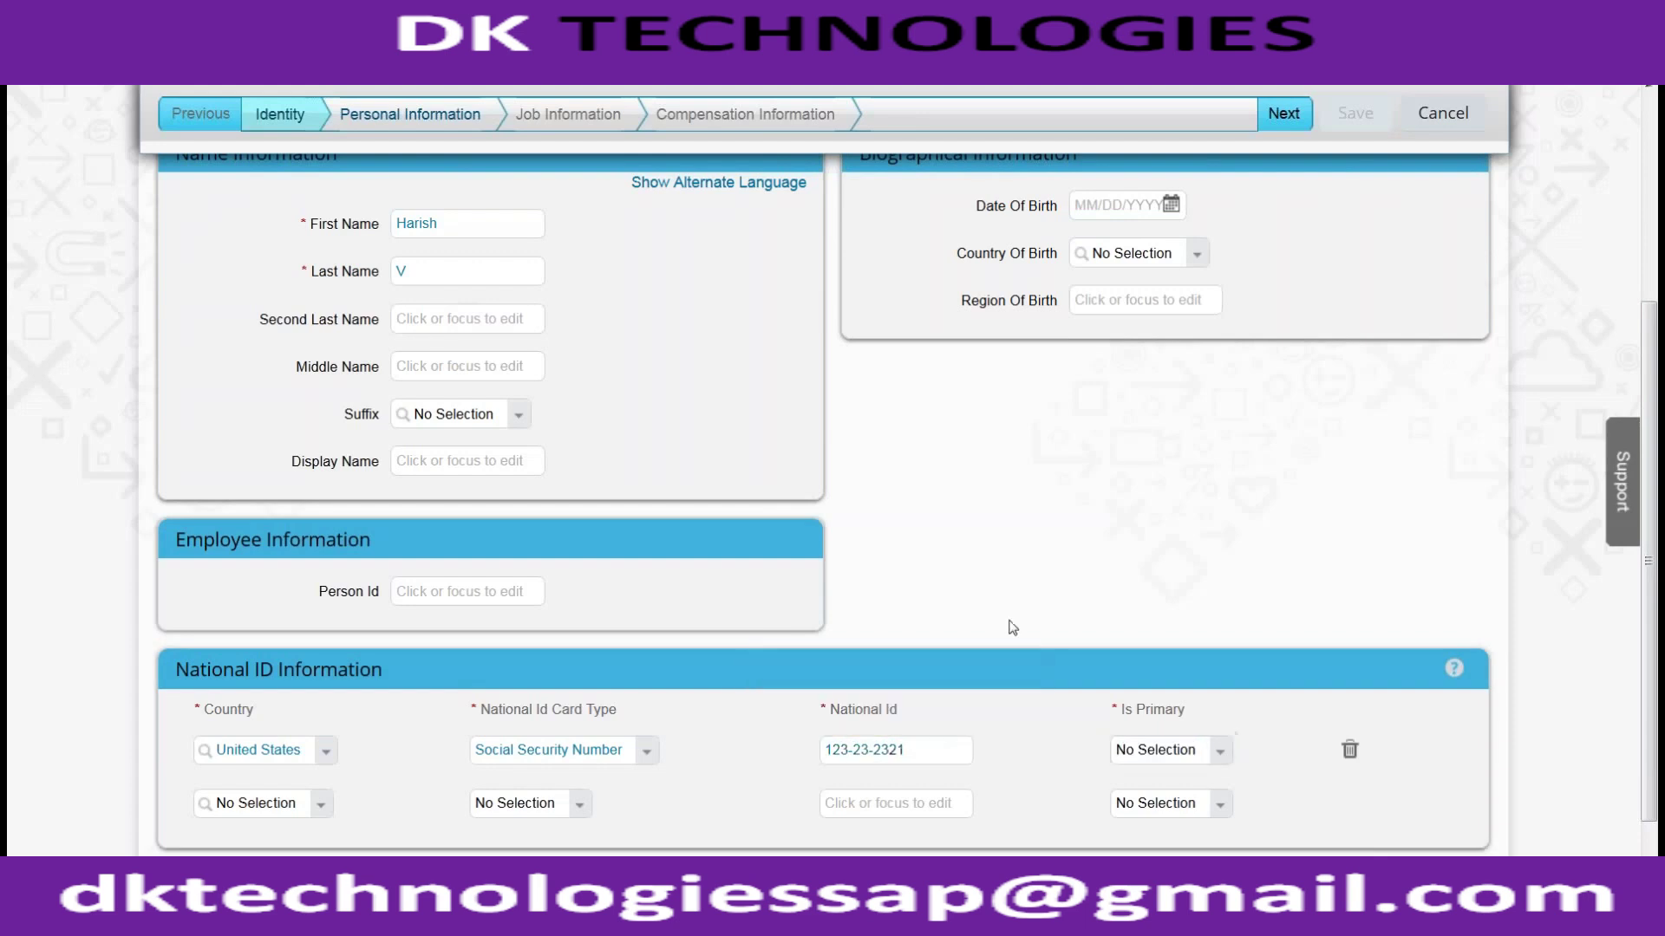
pyautogui.scroll(1, 1017, 619)
pyautogui.scroll(1, 1023, 621)
pyautogui.scroll(-2, 1028, 623)
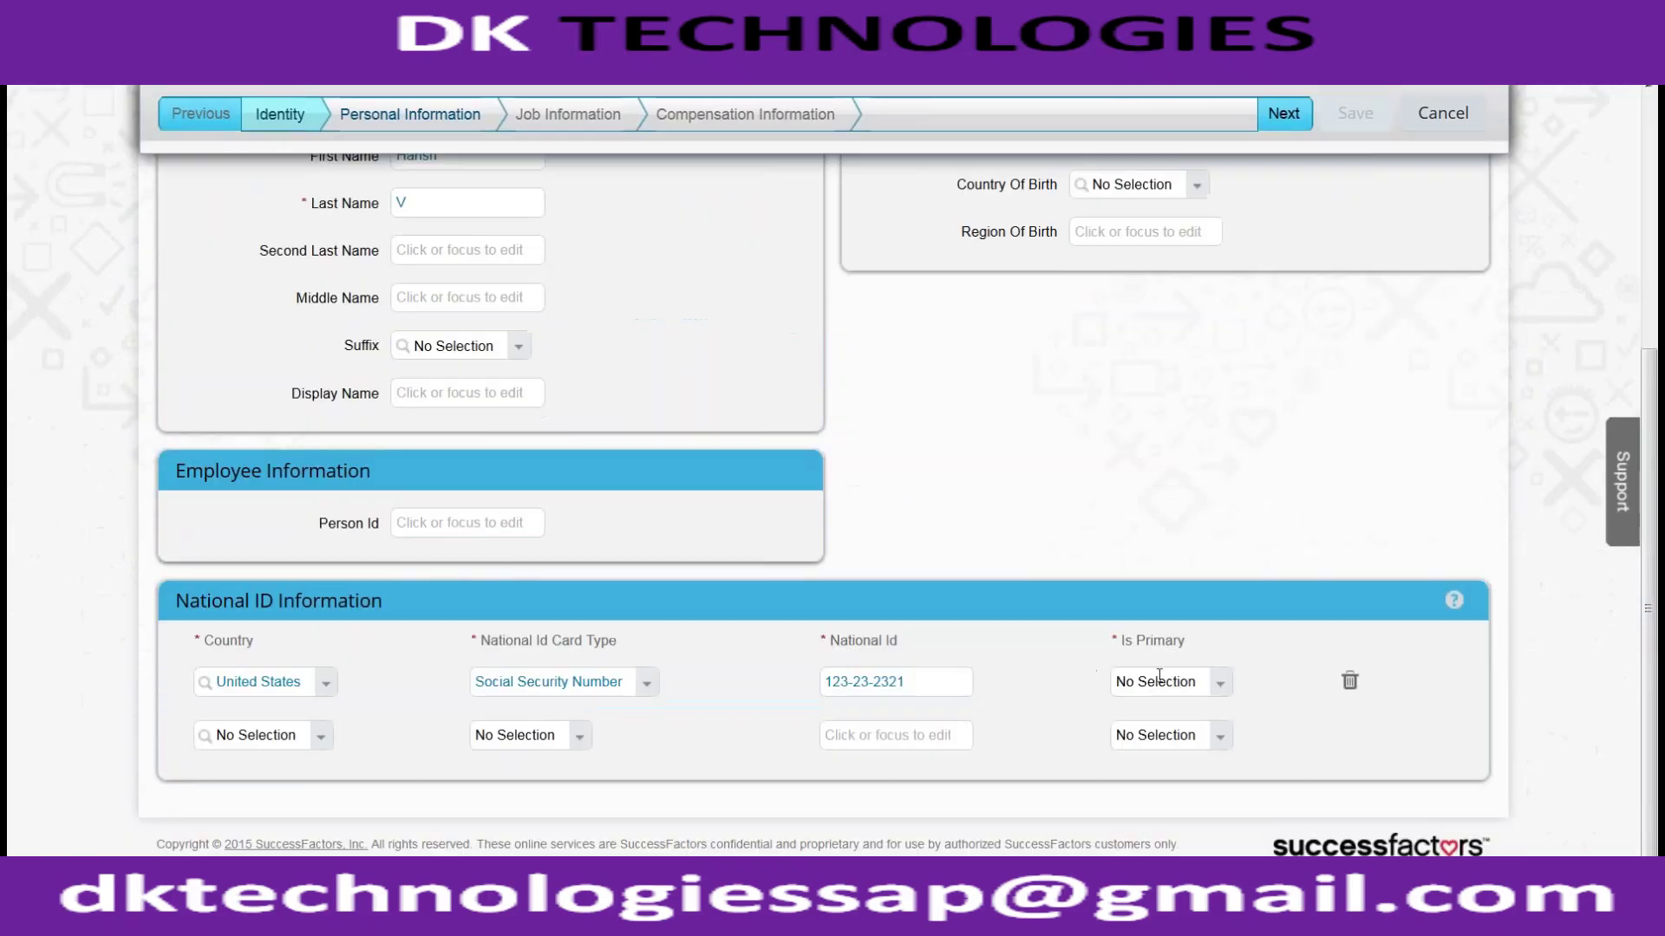
pyautogui.click(1218, 685)
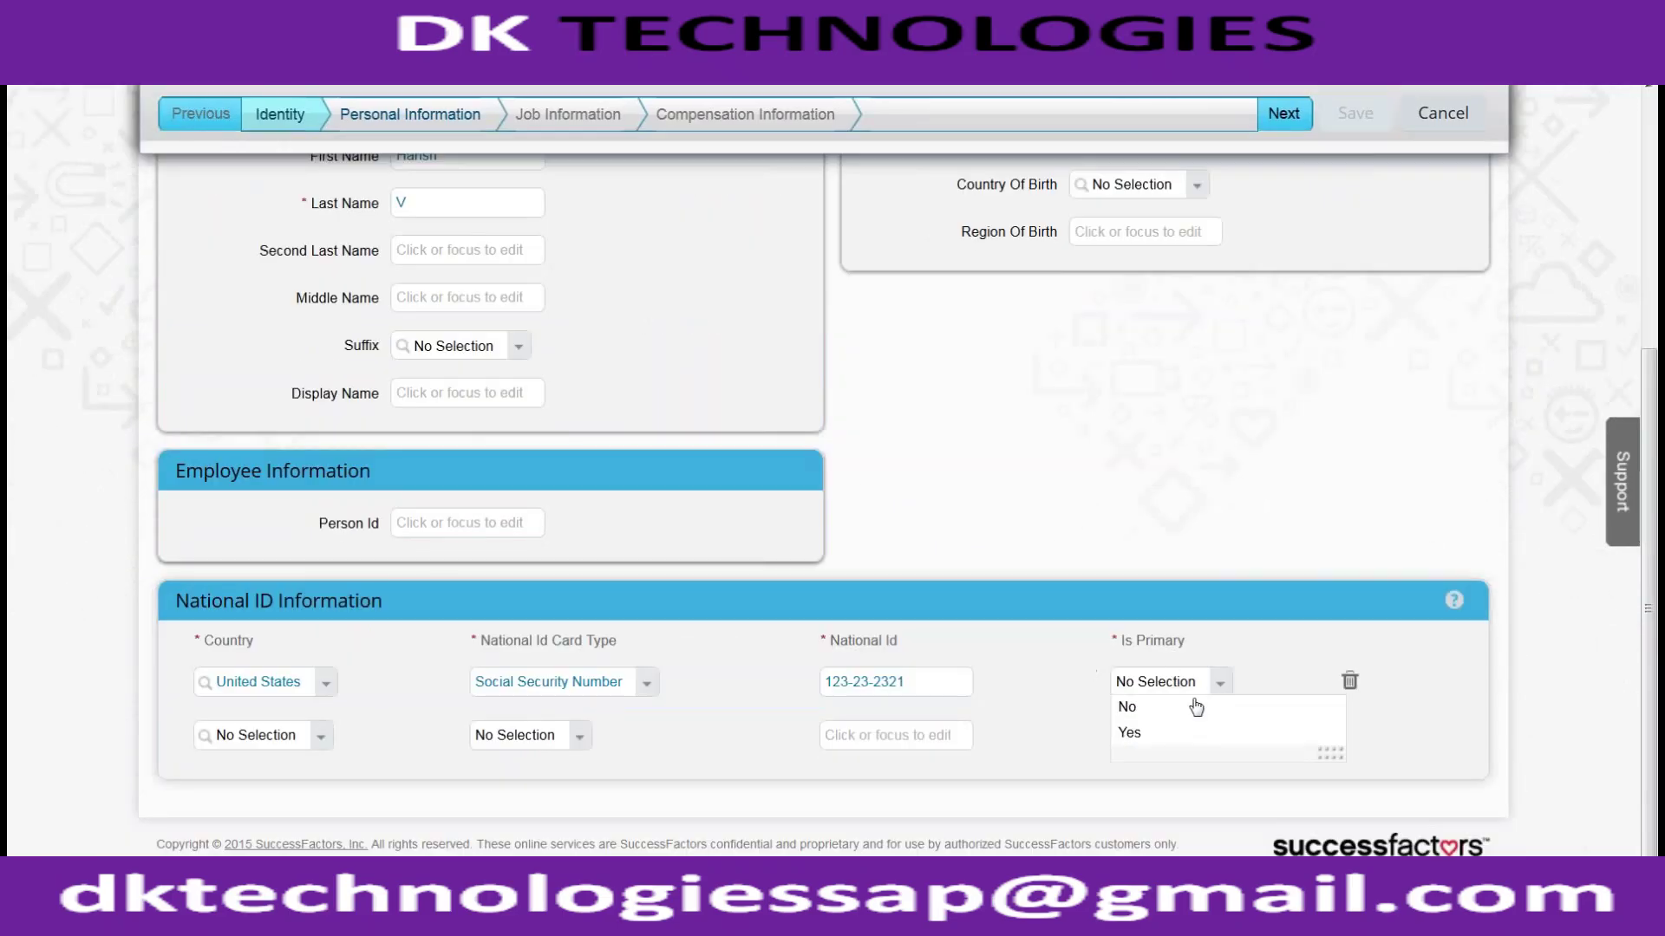
pyautogui.click(1166, 732)
pyautogui.scroll(5, 1130, 550)
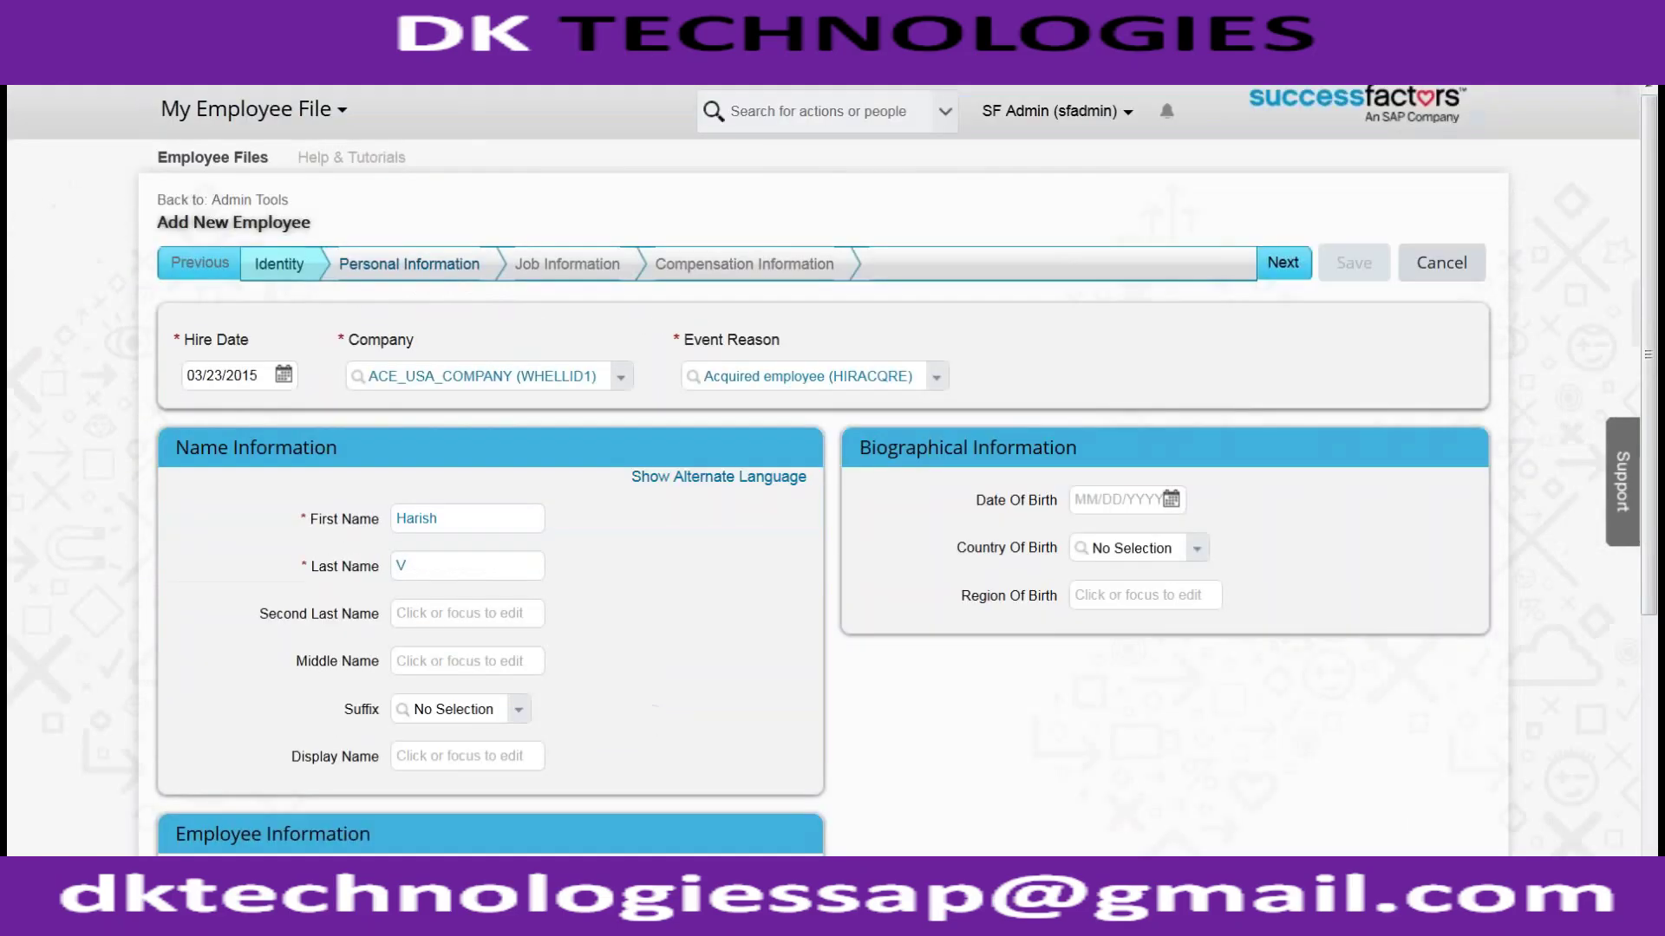
pyautogui.click(1292, 267)
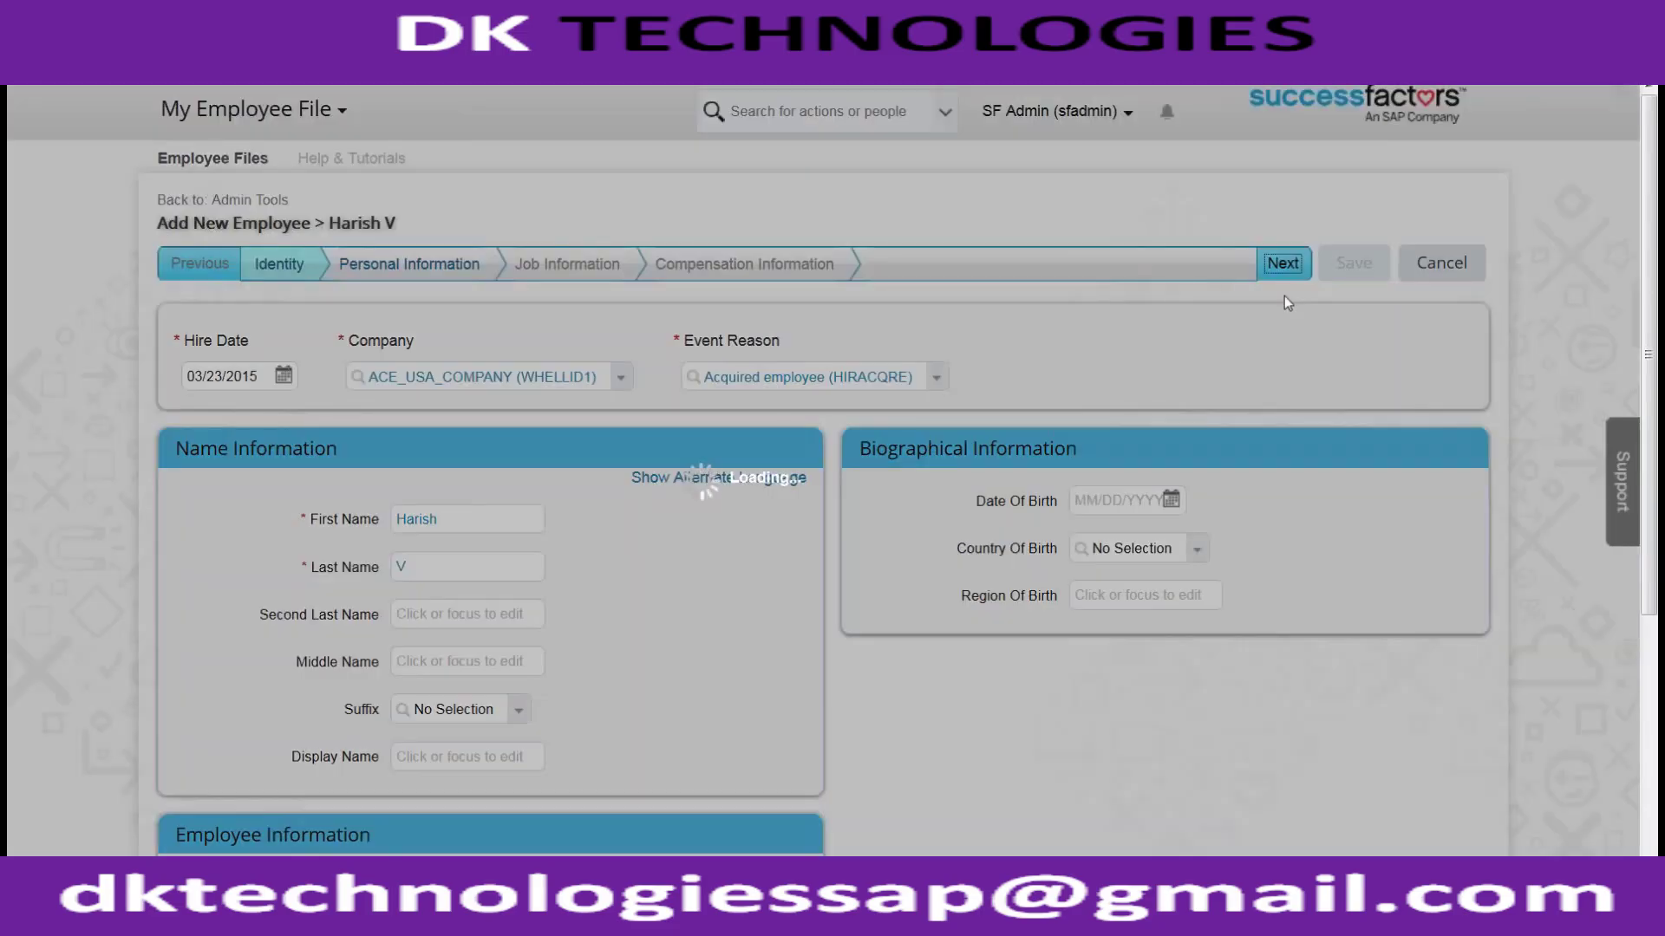
pyautogui.scroll(-3, 1285, 298)
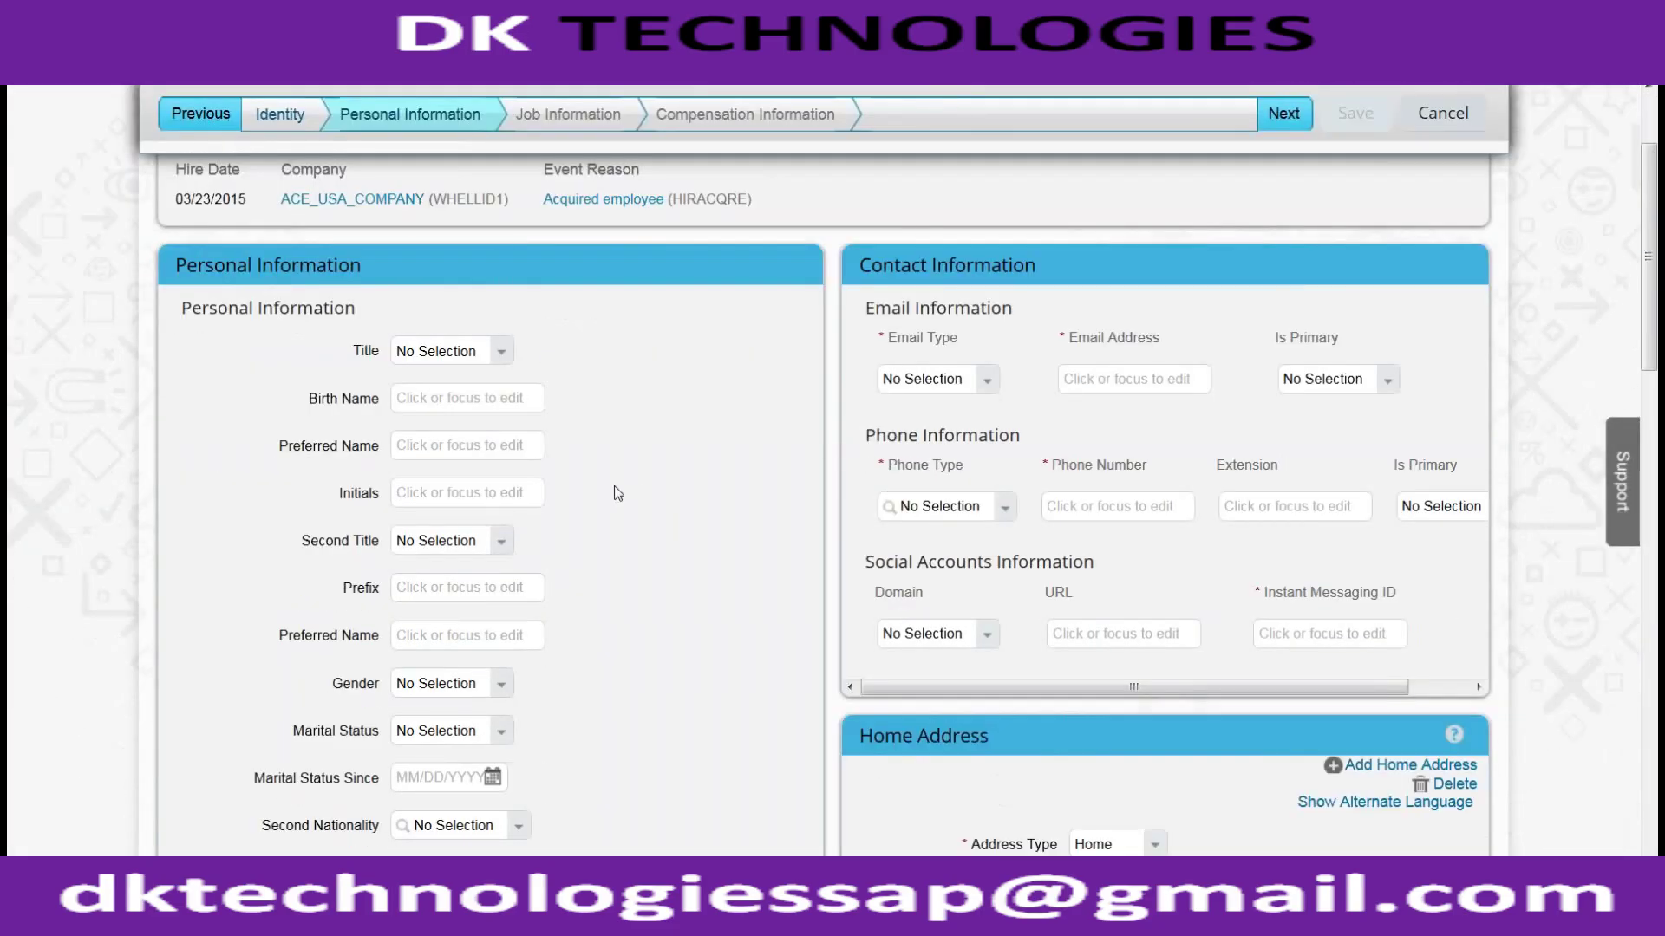